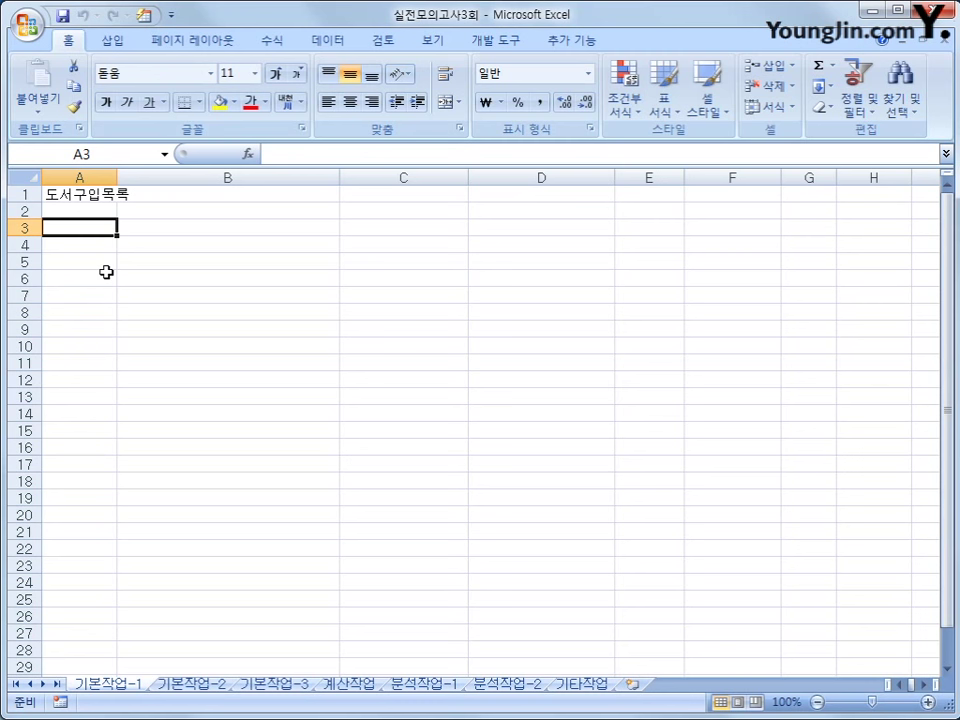
{"action": "left_click_drag", "start_coordinate": [86, 221], "coordinate": [796, 411]}
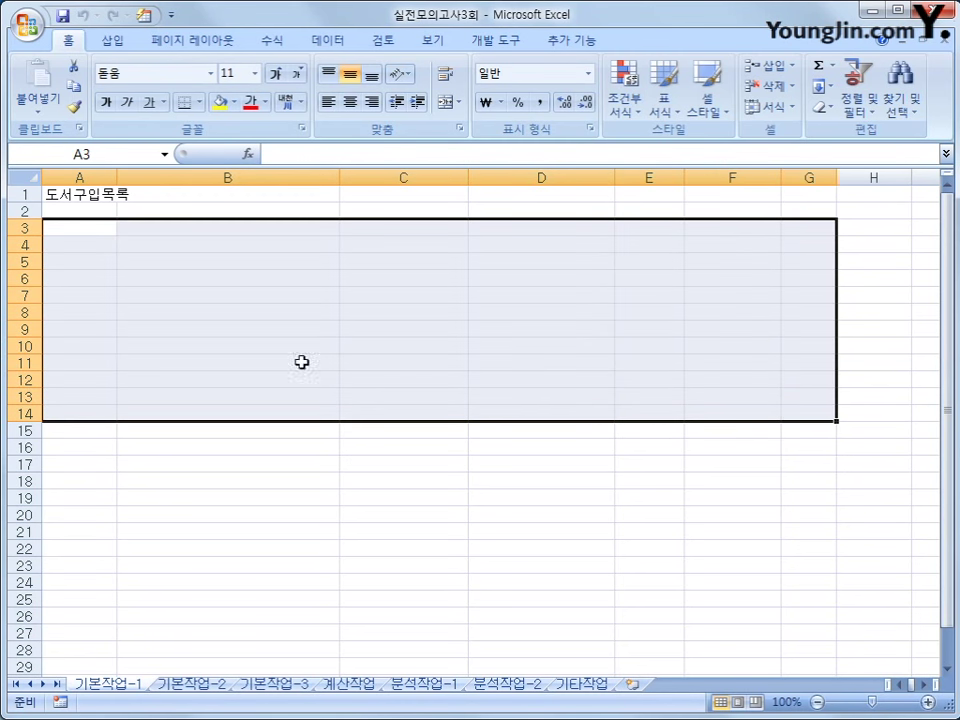
{"action": "left_click", "coordinate": [91, 196]}
- On the 기본작업-2 sheet, merge and center the title 도서 판매 현황 across A1:G1
{"action": "left_click", "coordinate": [192, 688]}
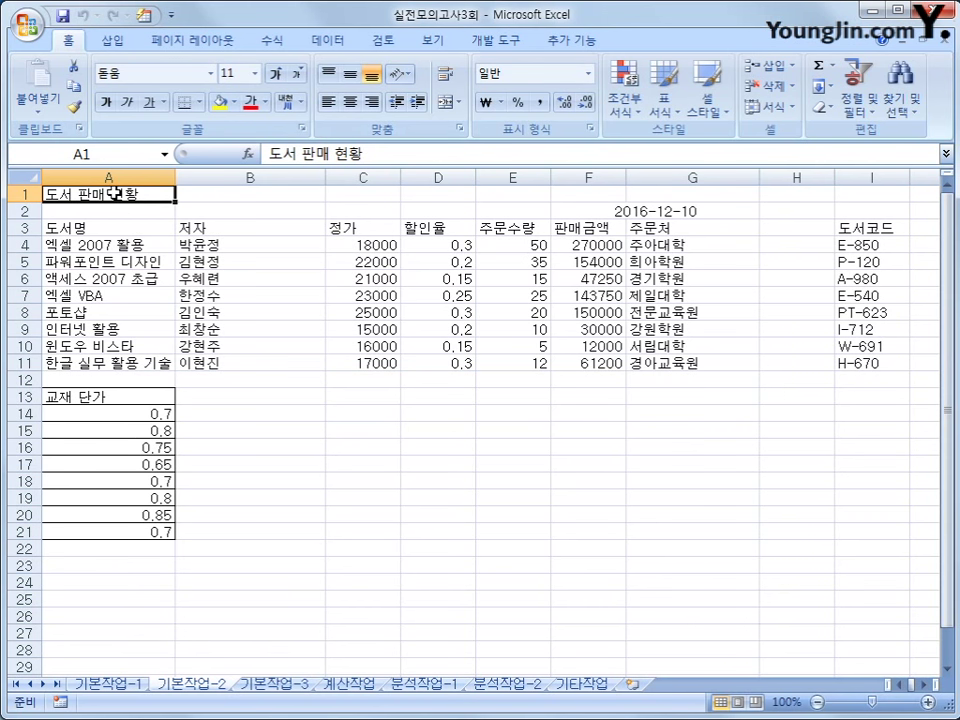
{"action": "left_click_drag", "start_coordinate": [113, 194], "coordinate": [669, 194]}
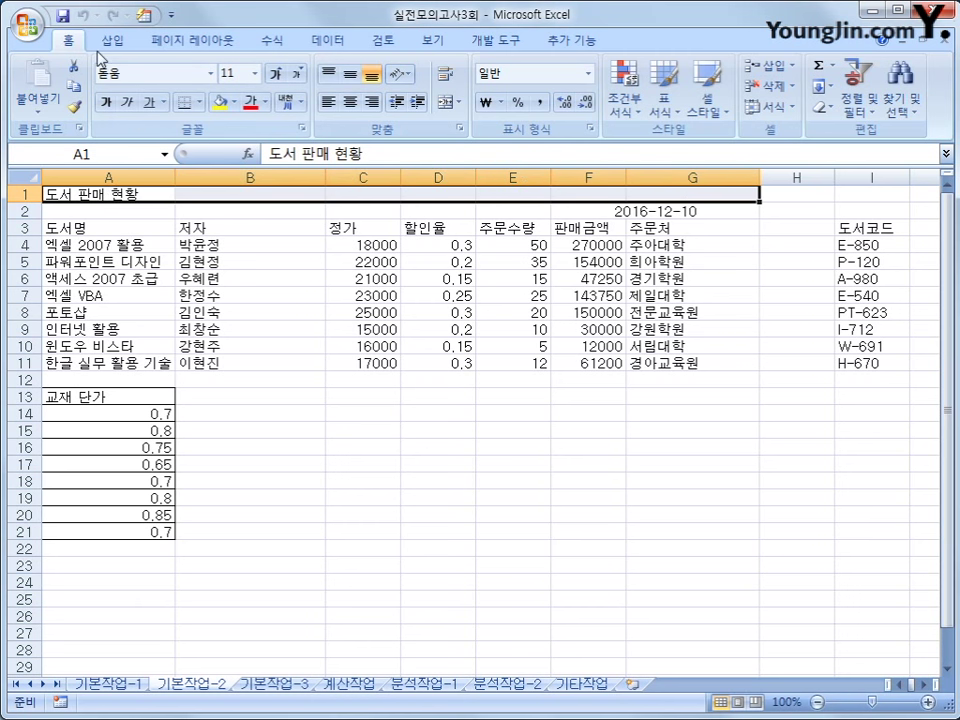
{"action": "left_click", "coordinate": [445, 102]}
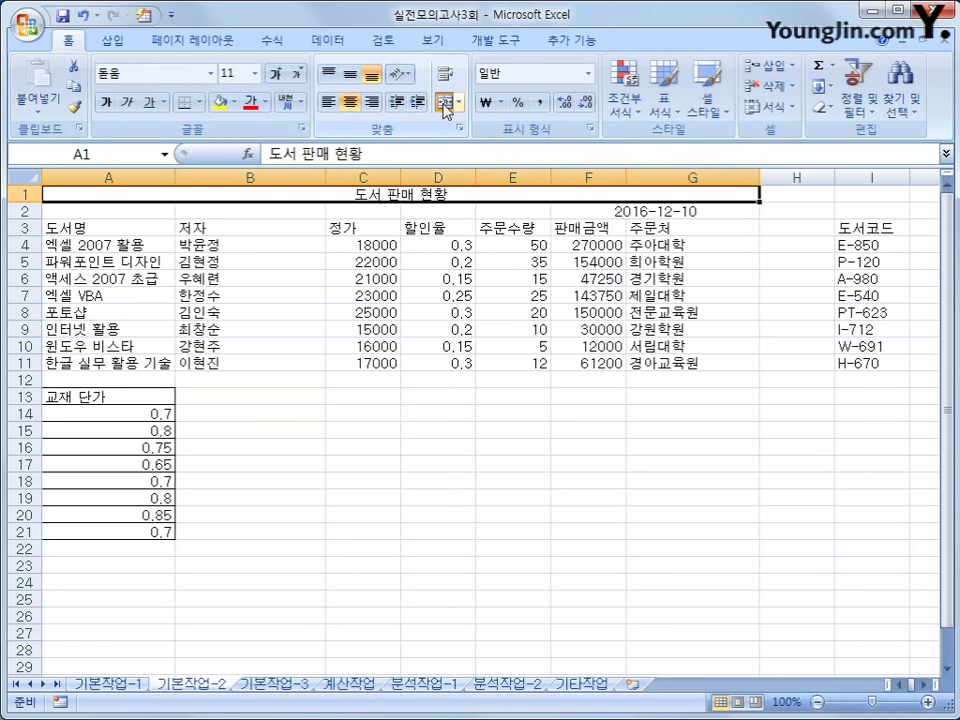
- Format the title in A1 with the 굴림체 font at size 16, bold and underlined
{"action": "left_click", "coordinate": [211, 75]}
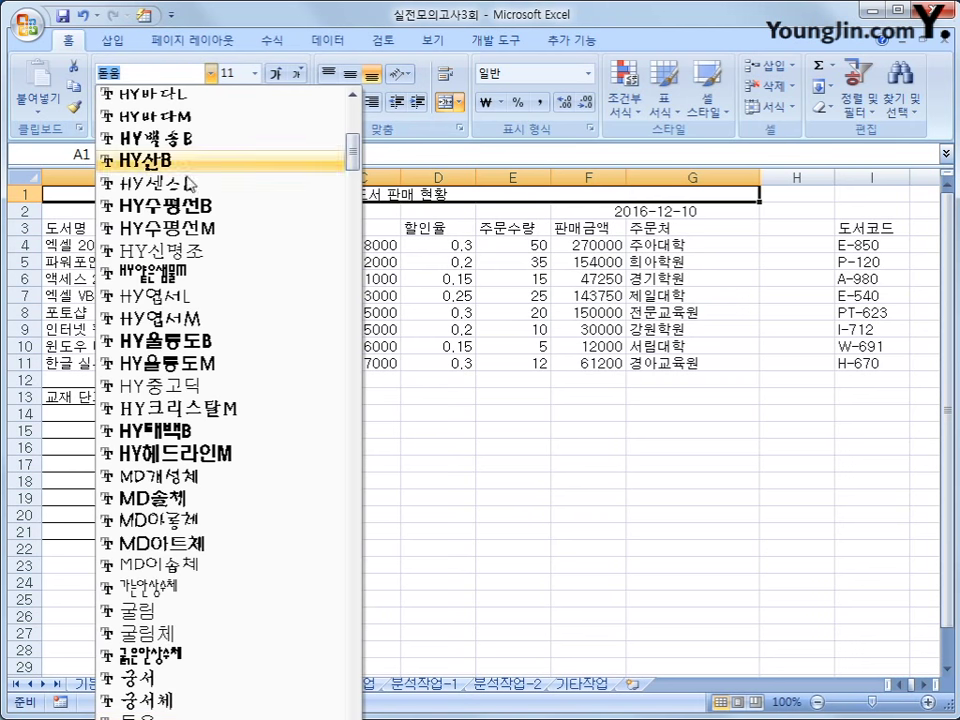
{"action": "left_click", "coordinate": [184, 603]}
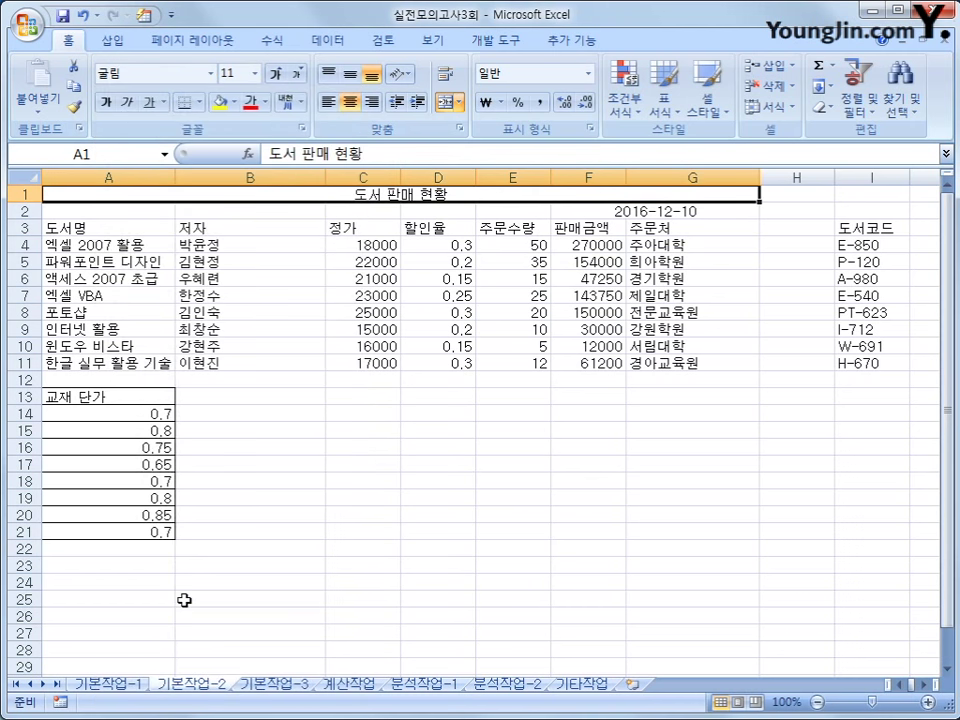
{"action": "left_click", "coordinate": [210, 73]}
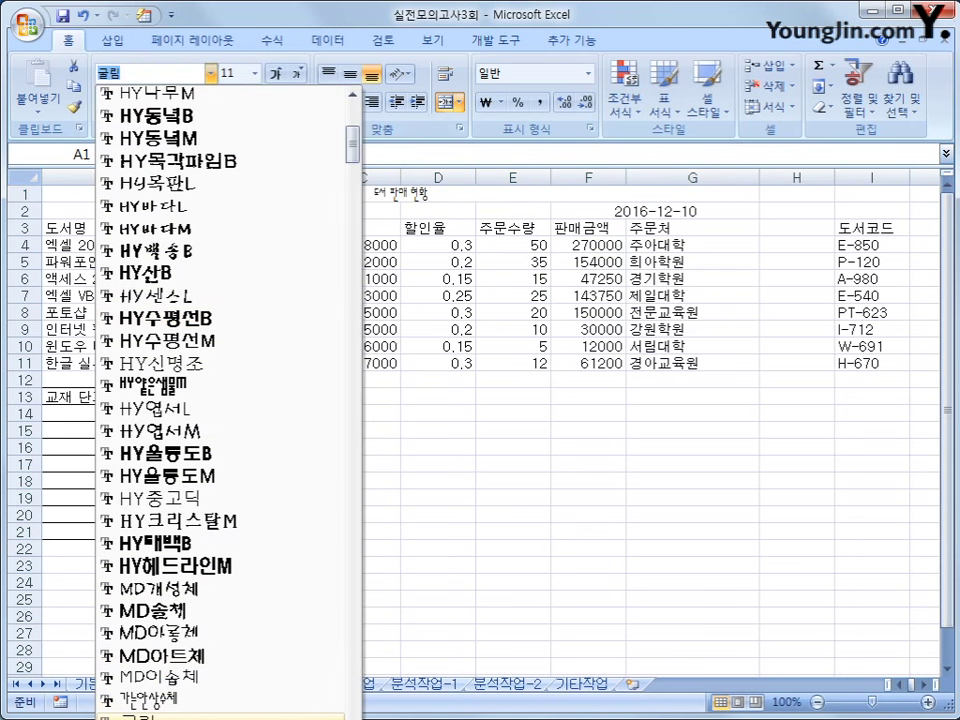
{"action": "scroll", "coordinate": [172, 590], "scroll_direction": "down", "scroll_amount": 1}
{"action": "left_click", "coordinate": [140, 716]}
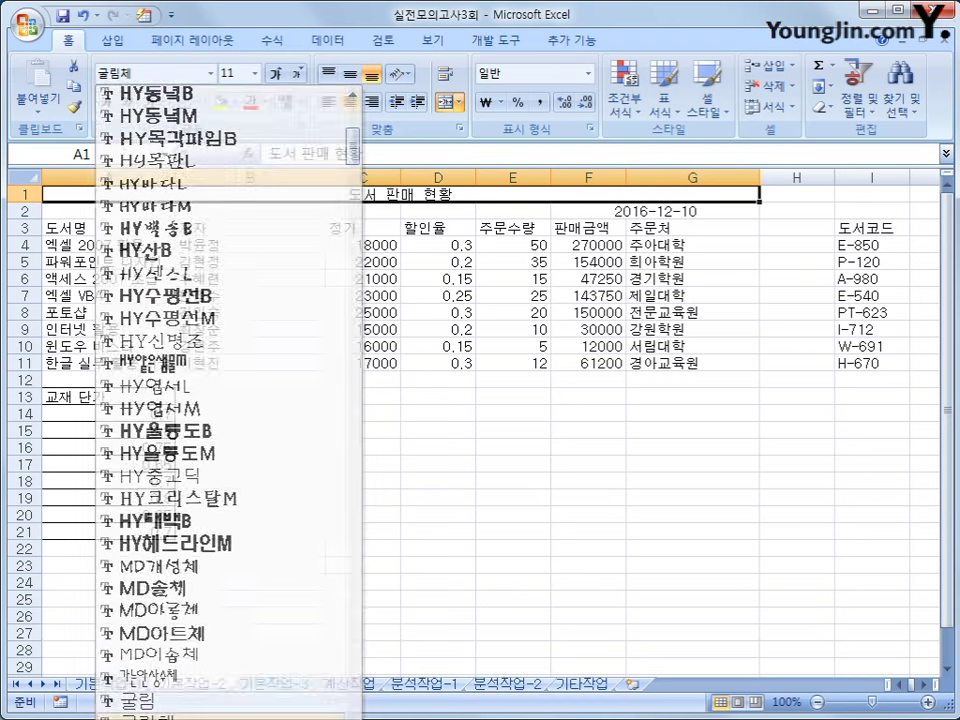
{"action": "left_click", "coordinate": [255, 73]}
{"action": "left_click", "coordinate": [231, 220]}
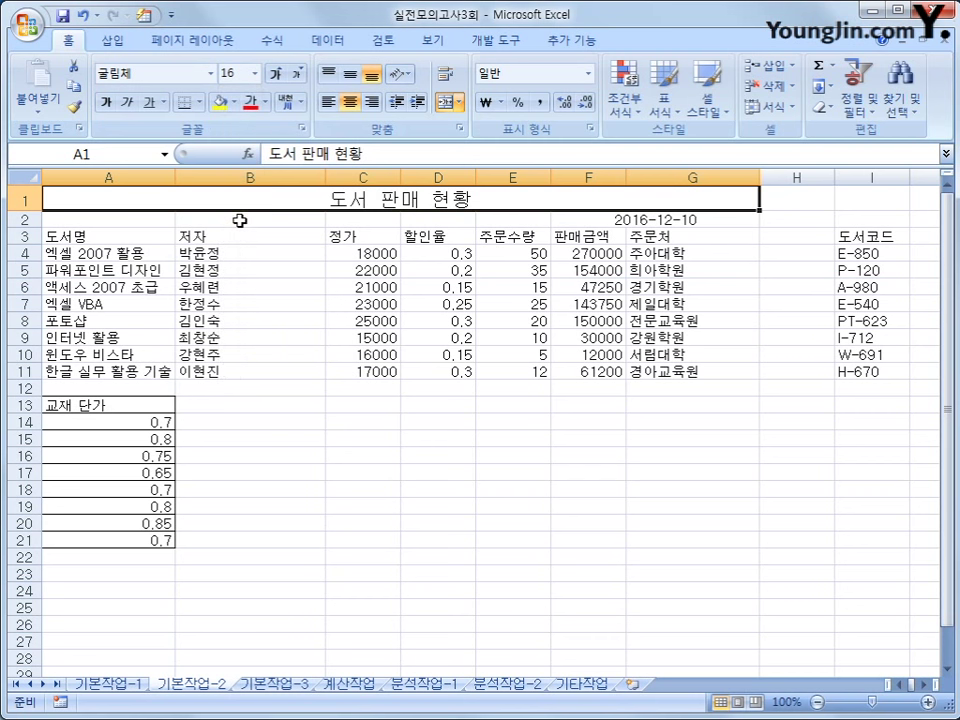
{"action": "left_click", "coordinate": [105, 103]}
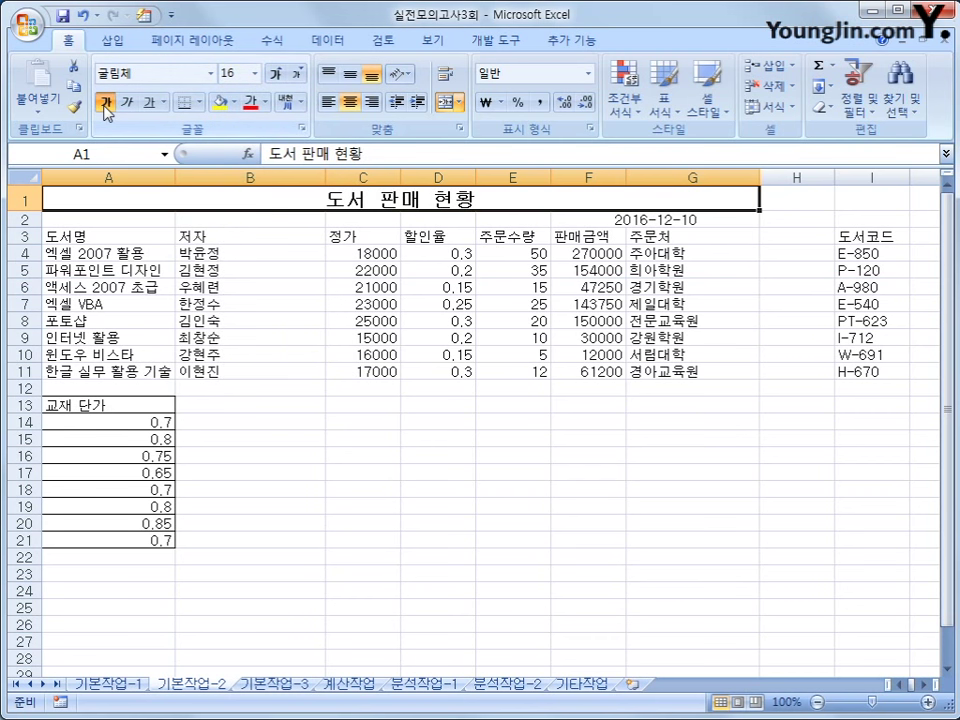
{"action": "left_click", "coordinate": [148, 103]}
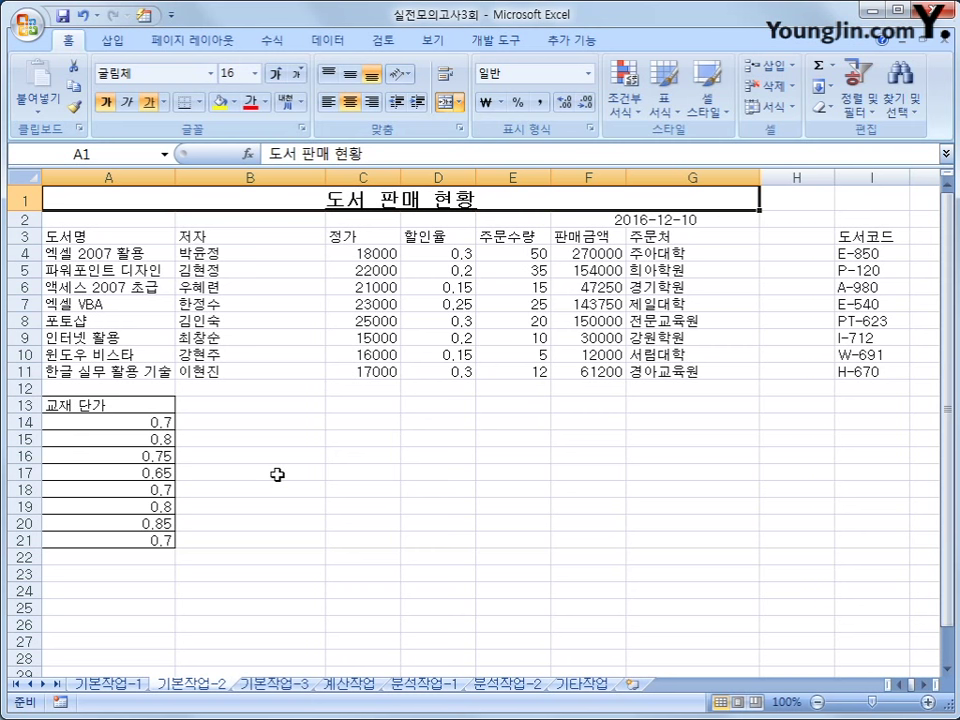
- Open the cell format settings for the date in F2 and choose the custom number format category (사용자 지정)
{"action": "left_click", "coordinate": [632, 217]}
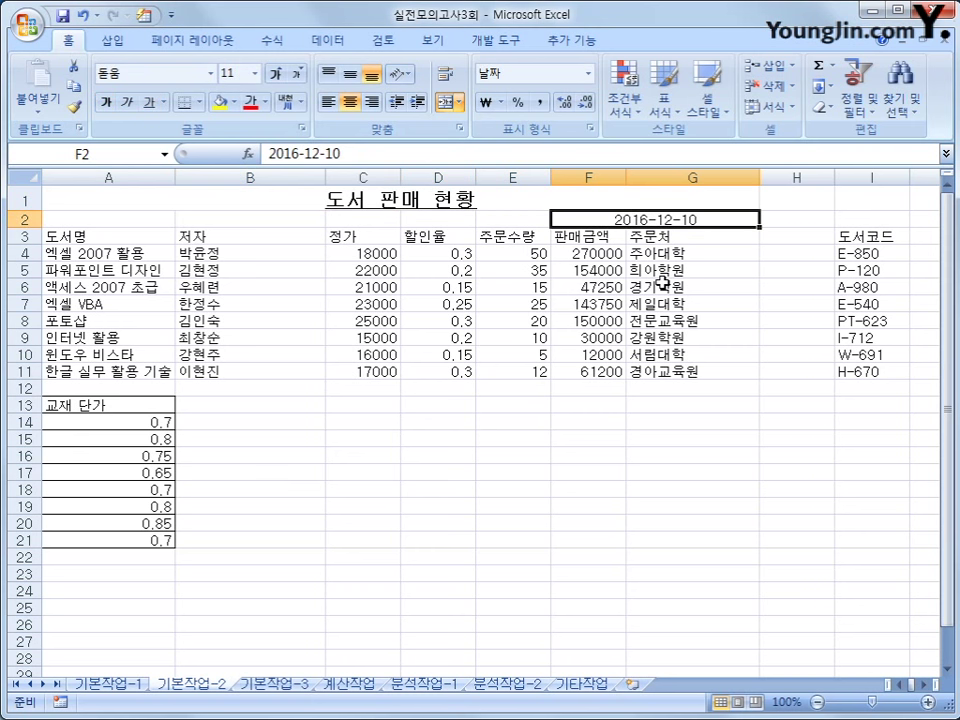
{"action": "right_click", "coordinate": [612, 217]}
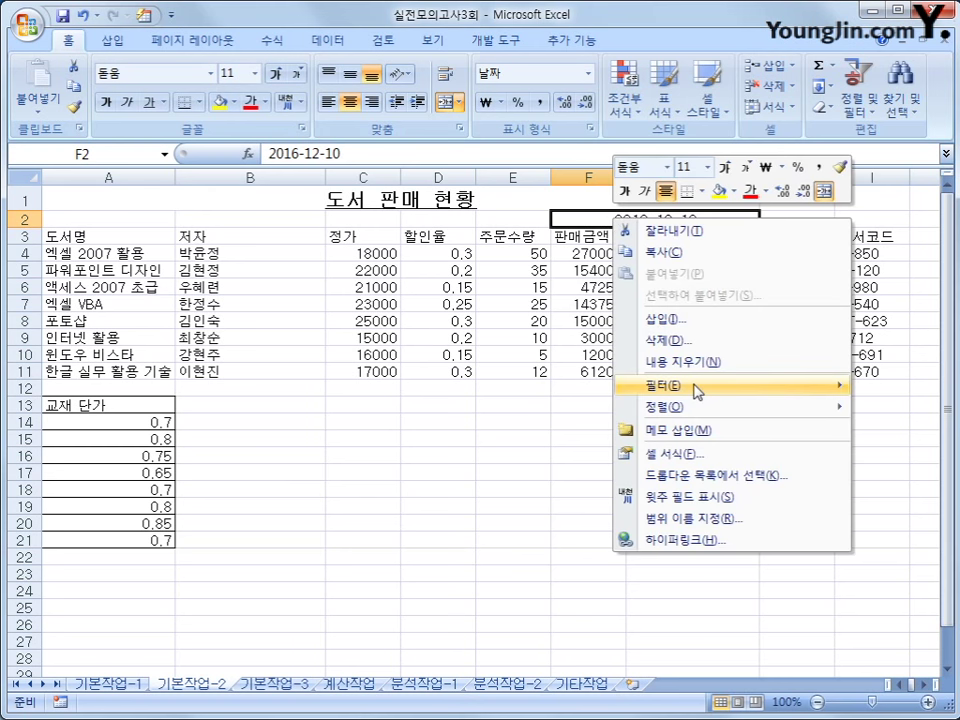
{"action": "left_click", "coordinate": [706, 459]}
{"action": "left_click_drag", "start_coordinate": [608, 263], "coordinate": [371, 240]}
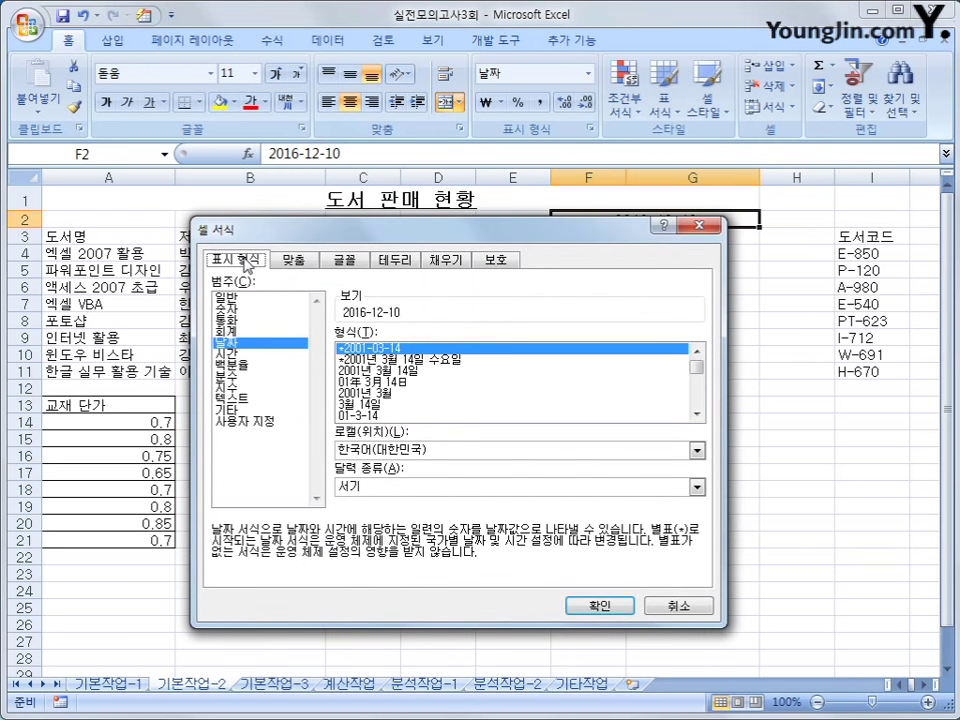
{"action": "left_click", "coordinate": [245, 421]}
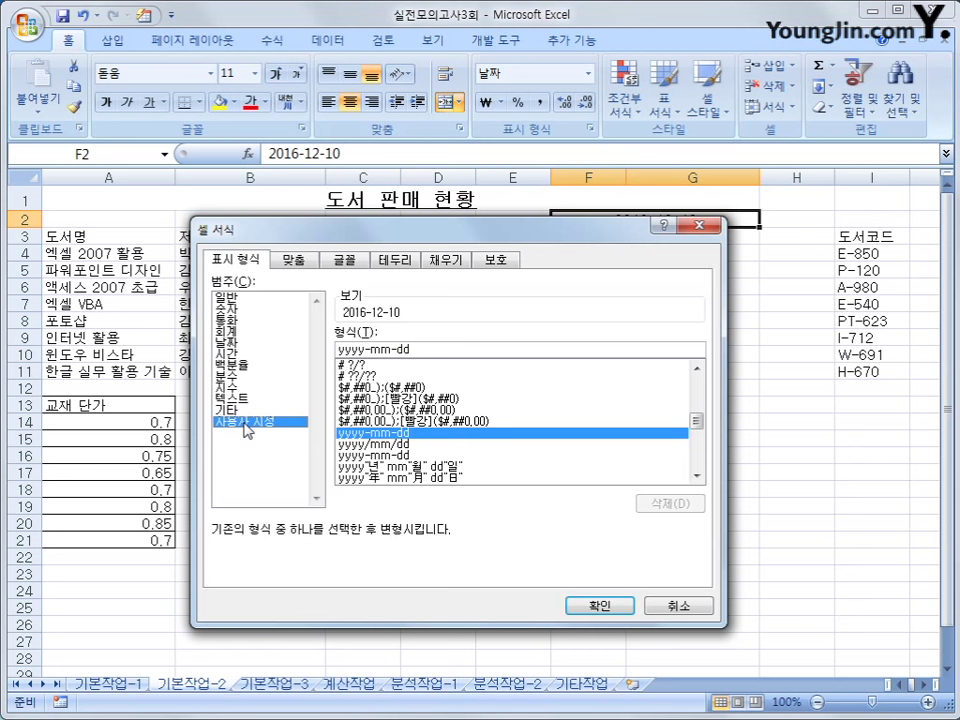
- Set the date's custom format code to yyyy년 mm월 dd일 (aaaa) and apply it
{"action": "double_click", "coordinate": [369, 350]}
{"action": "type", "text": "s"}
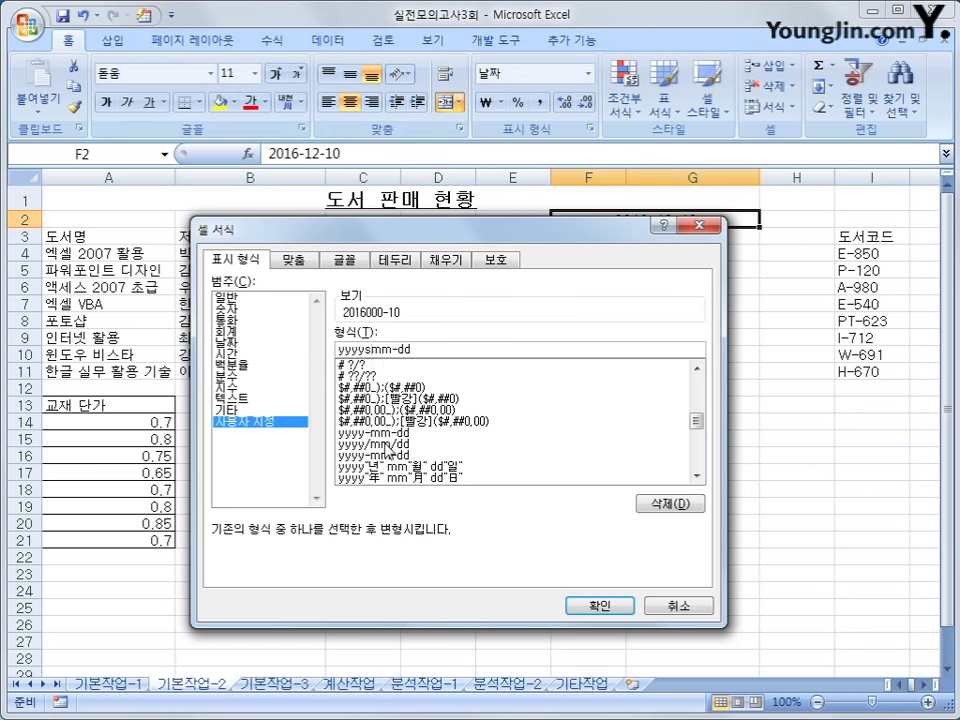
{"action": "key", "text": "BackSpace"}
{"action": "type", "text": "년"}
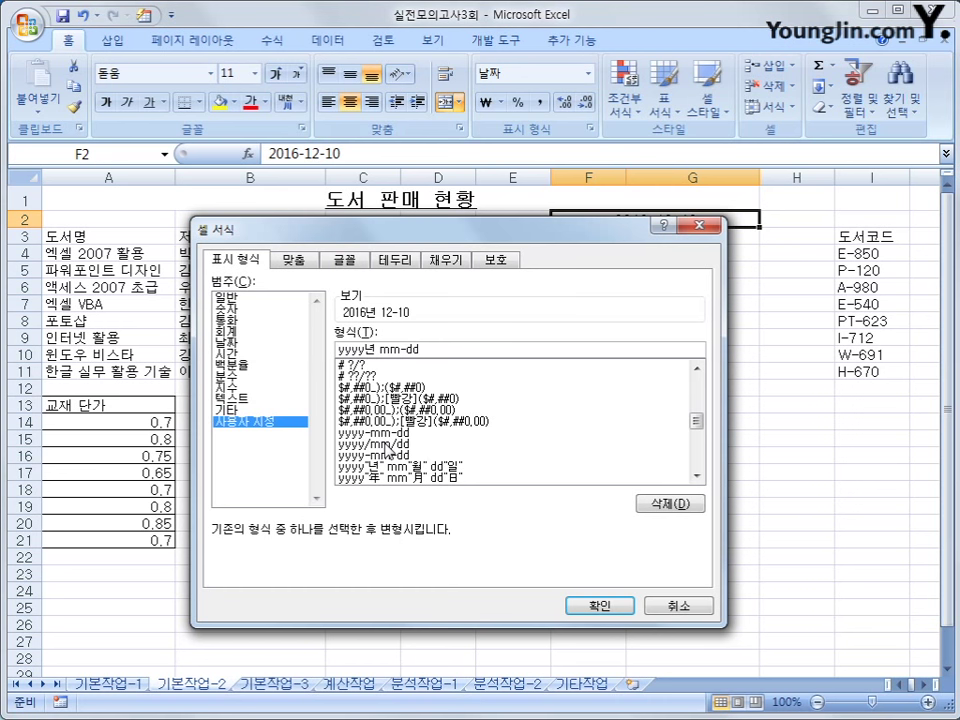
{"action": "key", "text": "BackSpace"}
{"action": "type", "text": "월"}
{"action": "key", "text": "End"}
{"action": "type", "text": "일"}
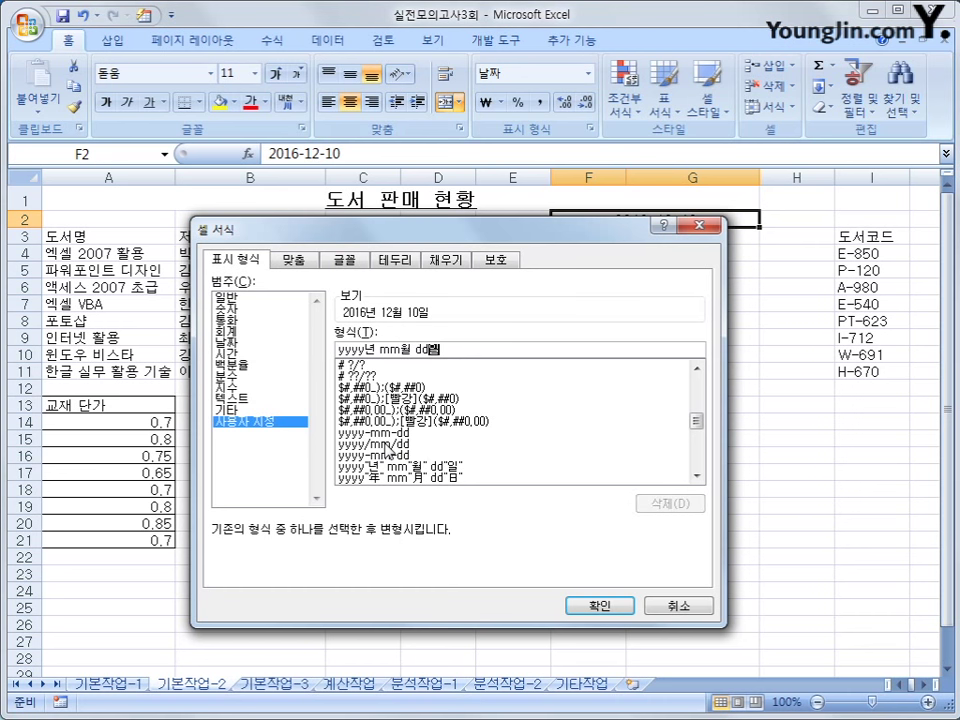
{"action": "type", "text": "("}
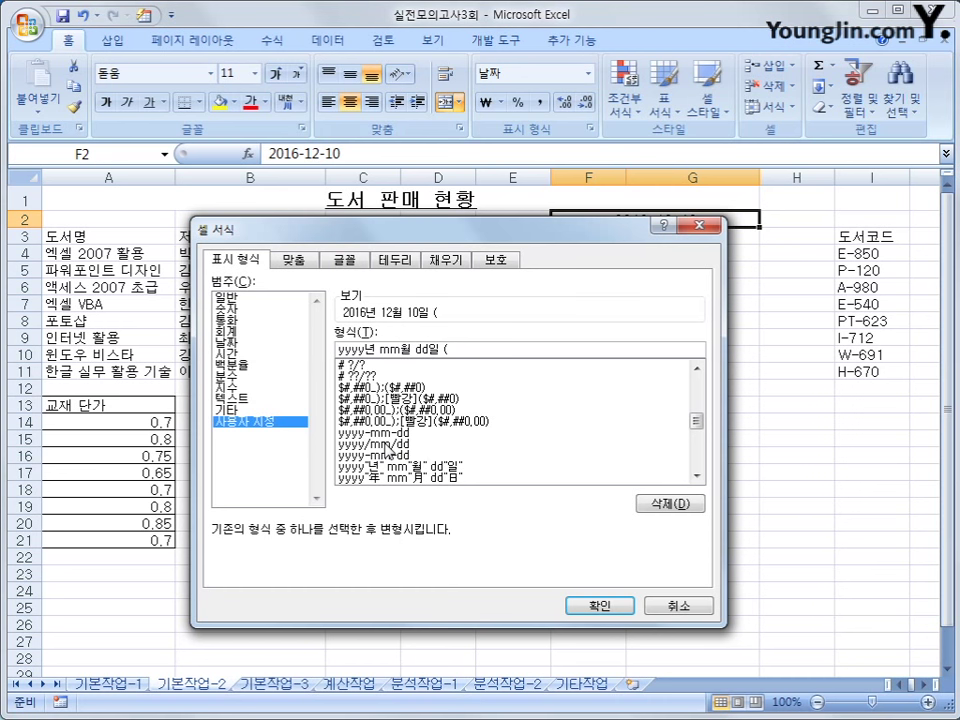
{"action": "type", "text": "aaaa)"}
{"action": "left_click", "coordinate": [570, 602]}
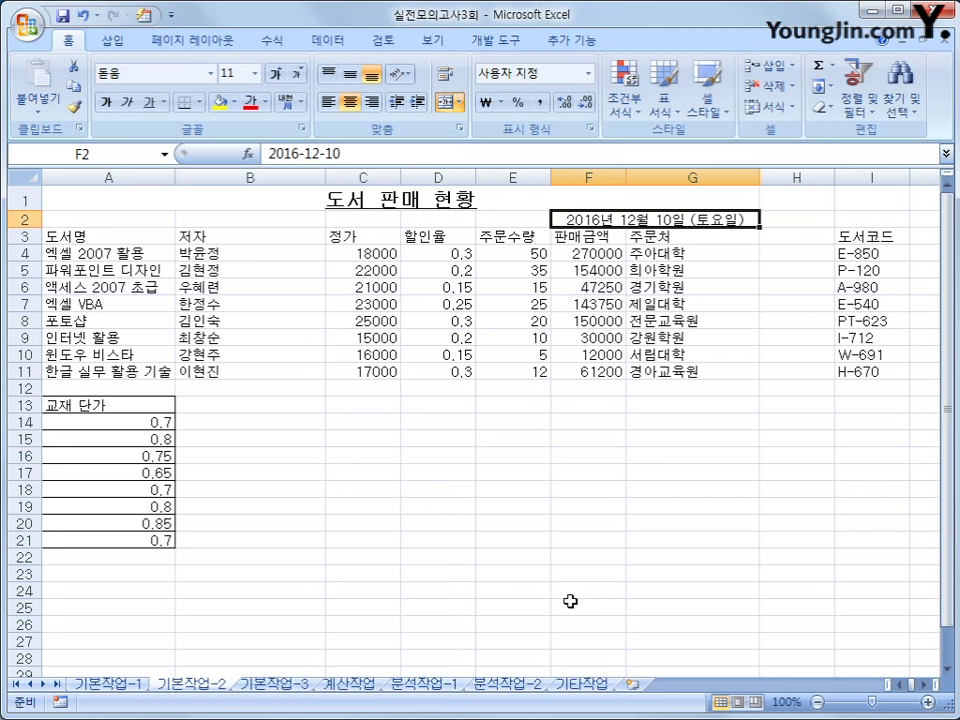
- Cut the 도서코드 column data in I3:I11
{"action": "left_click_drag", "start_coordinate": [866, 236], "coordinate": [860, 362]}
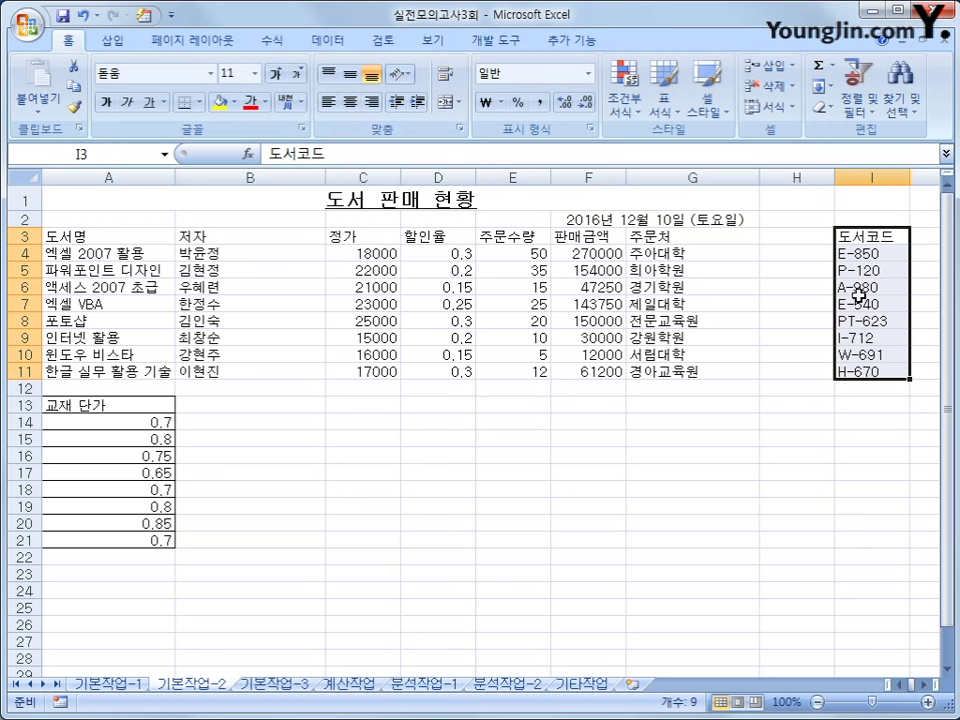
{"action": "right_click", "coordinate": [853, 257]}
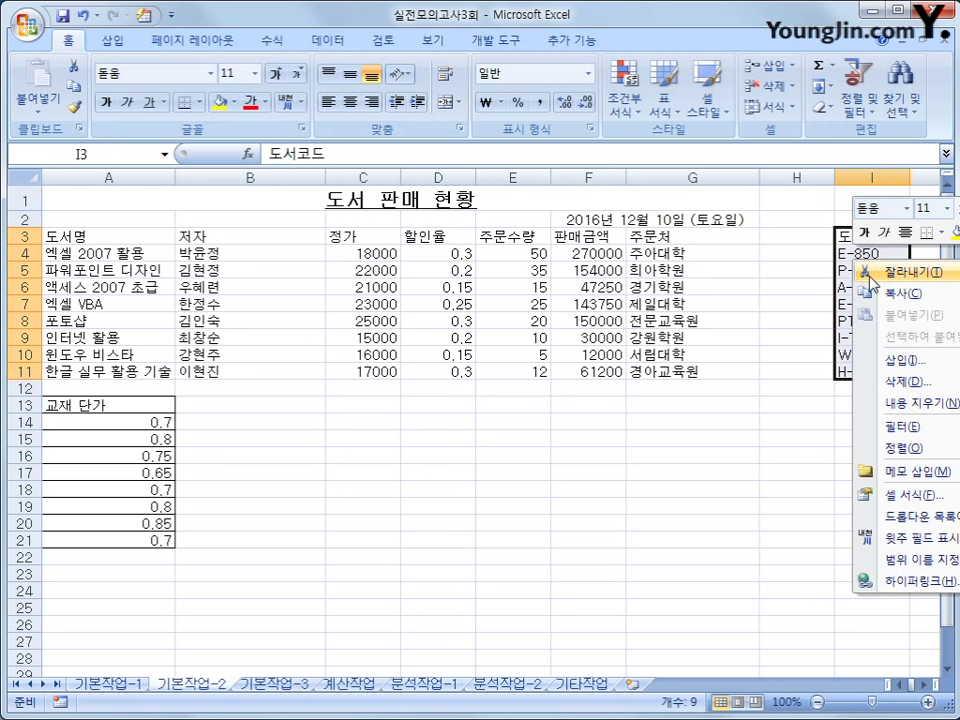
{"action": "left_click", "coordinate": [890, 272]}
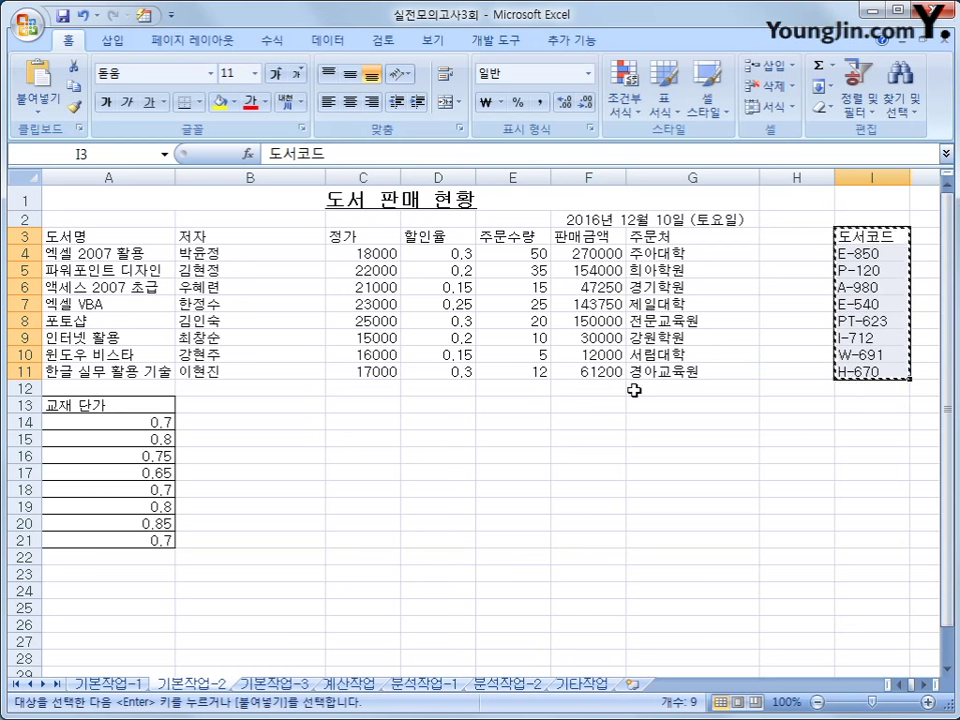
- Try pasting the cut 도서코드 data directly over the cells starting at A3, and undo the paste
{"action": "left_click", "coordinate": [121, 237]}
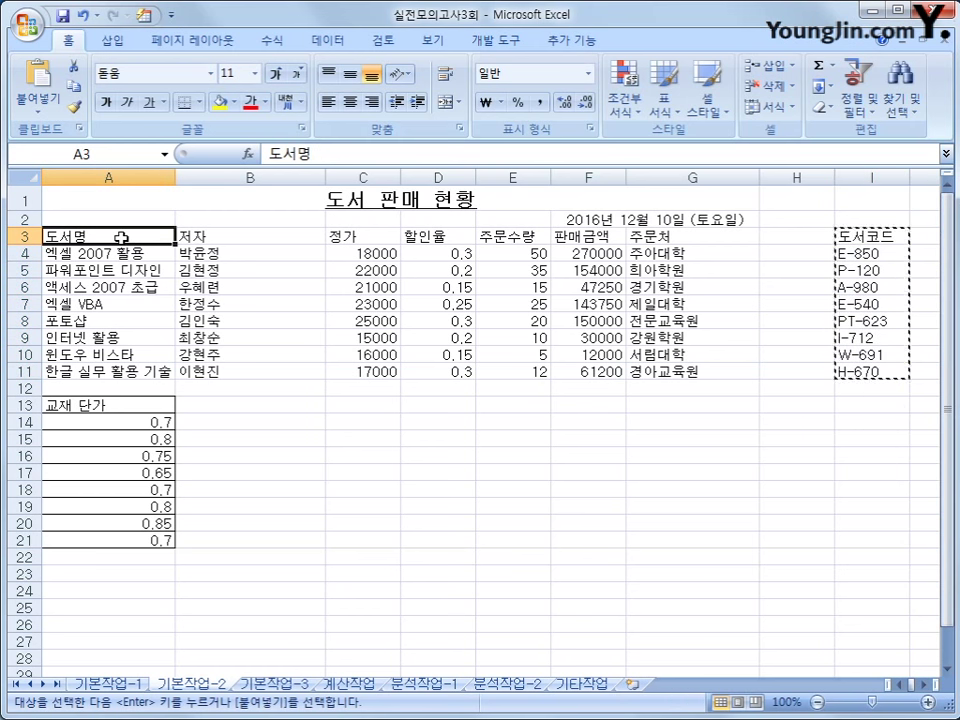
{"action": "right_click", "coordinate": [121, 239]}
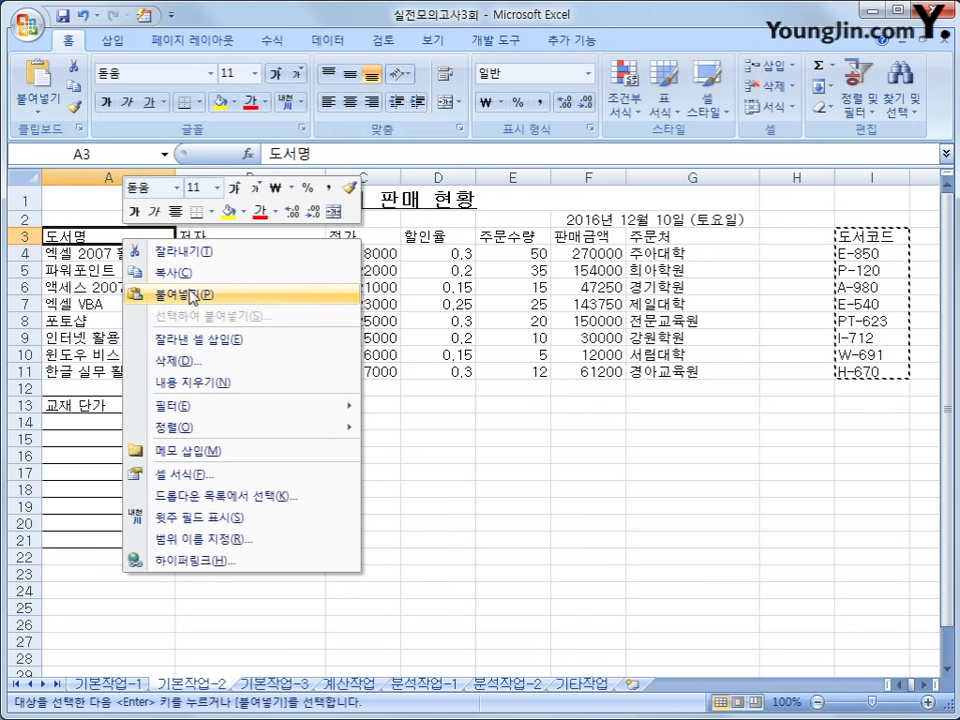
{"action": "left_click", "coordinate": [188, 292]}
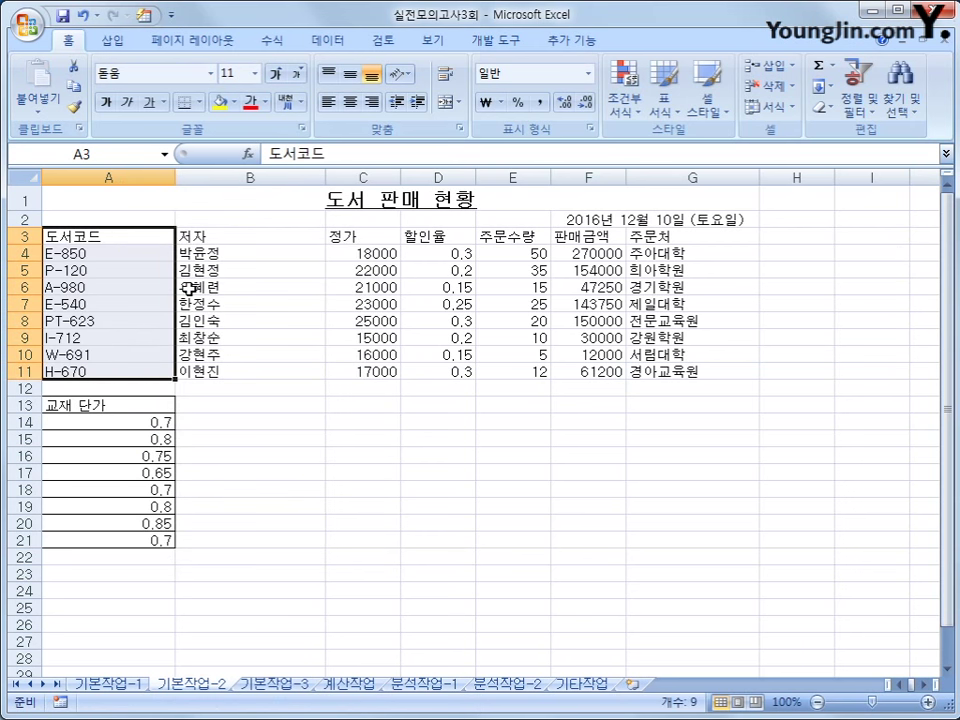
{"action": "left_click", "coordinate": [84, 16]}
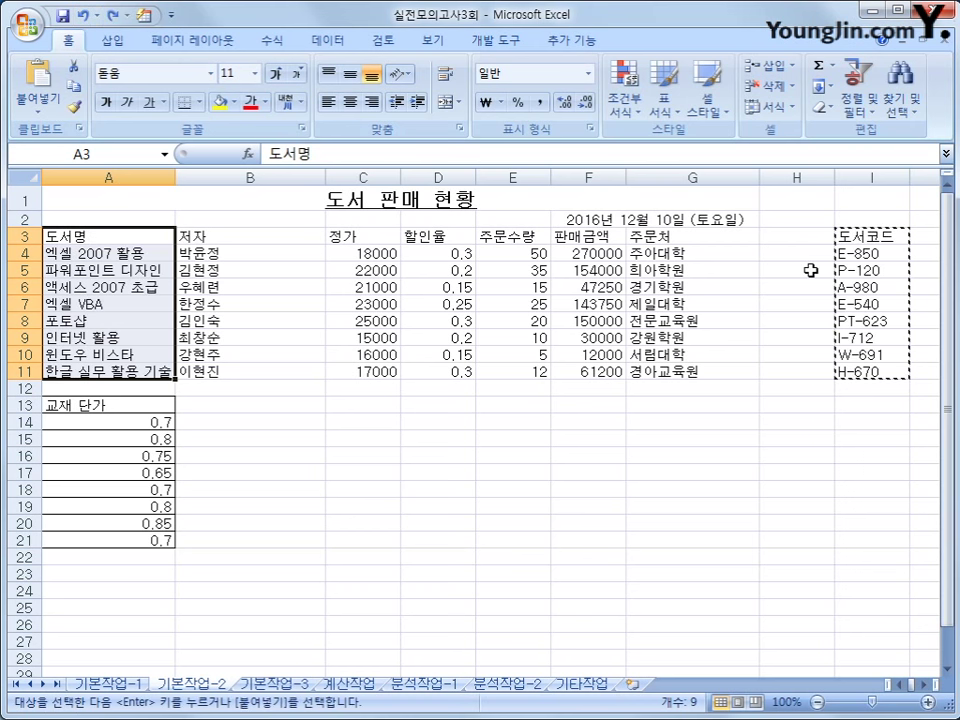
- Insert the cut 도서코드 cells at A3, in front of the 도서명 column
{"action": "left_click", "coordinate": [92, 240]}
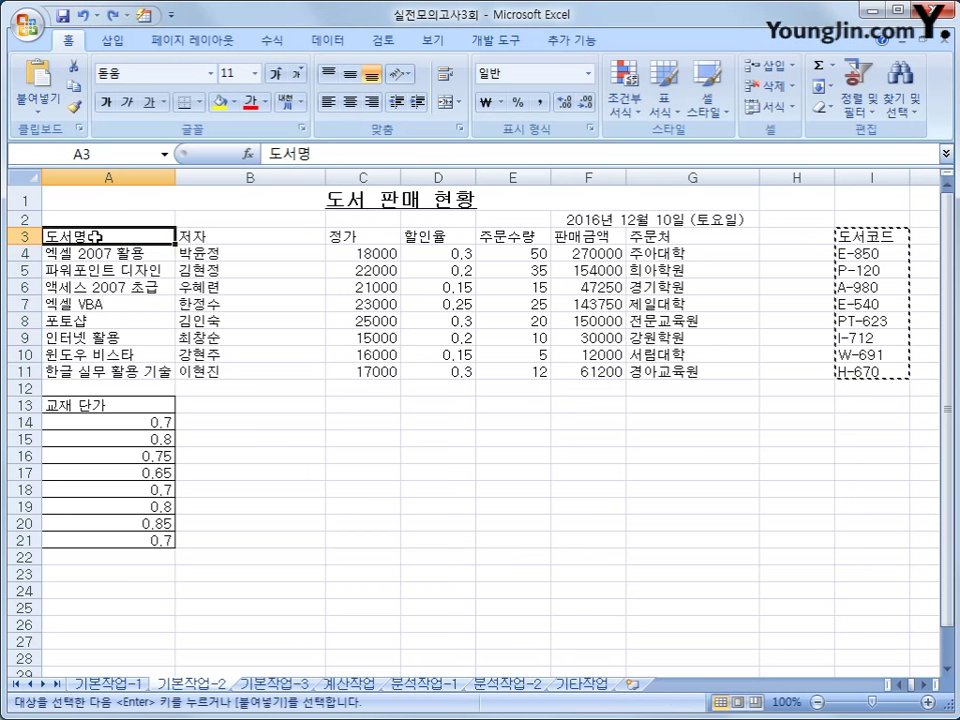
{"action": "right_click", "coordinate": [96, 240]}
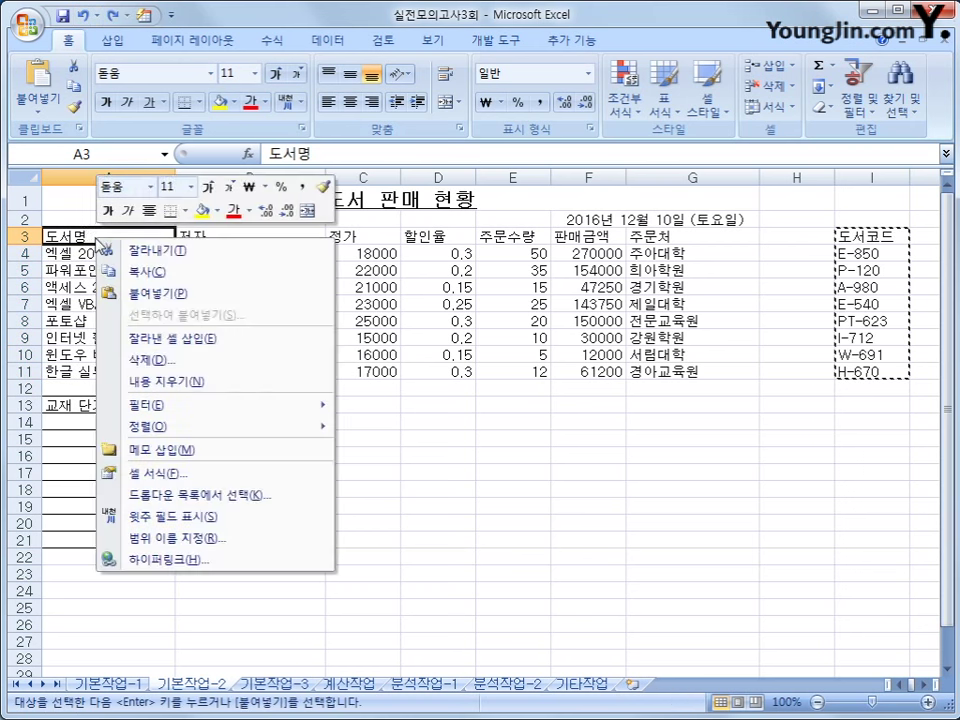
{"action": "left_click", "coordinate": [188, 344]}
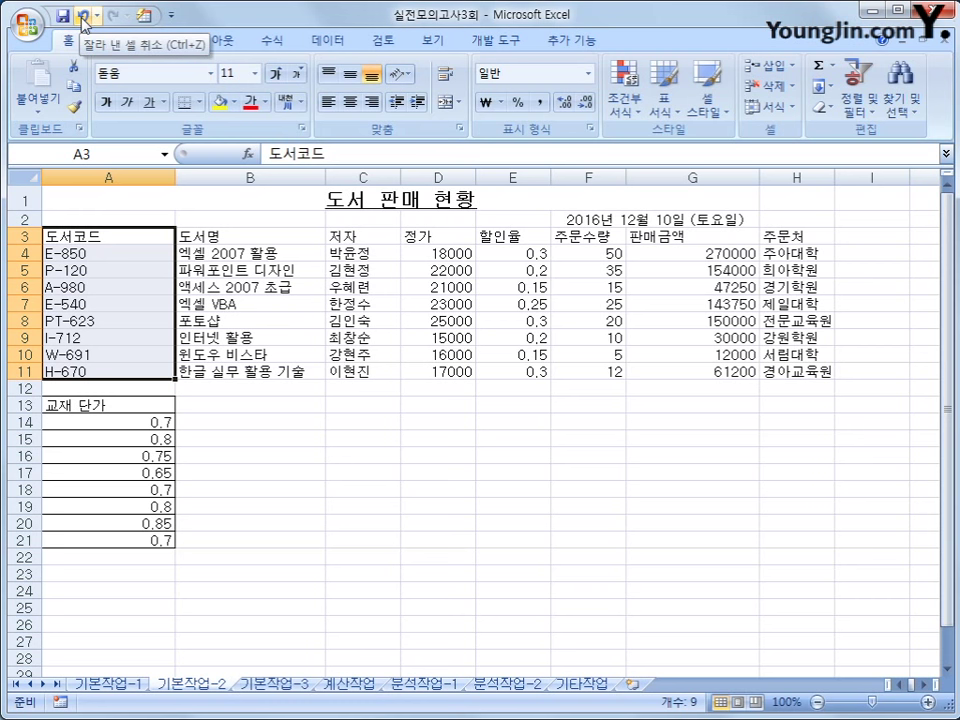
{"action": "left_click", "coordinate": [78, 238]}
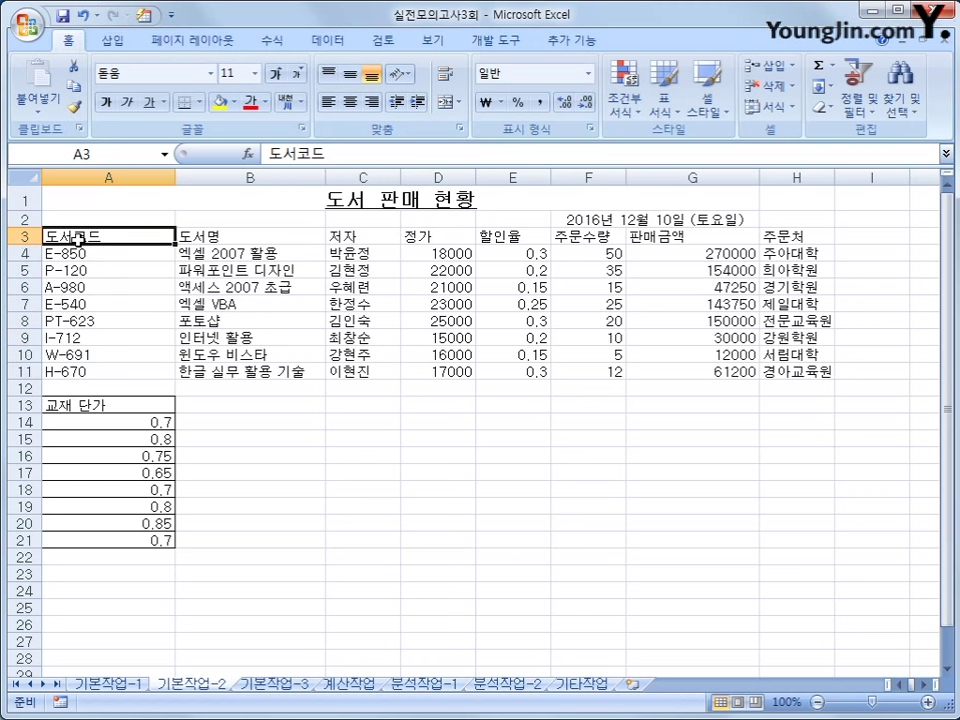
{"action": "right_click", "coordinate": [78, 238]}
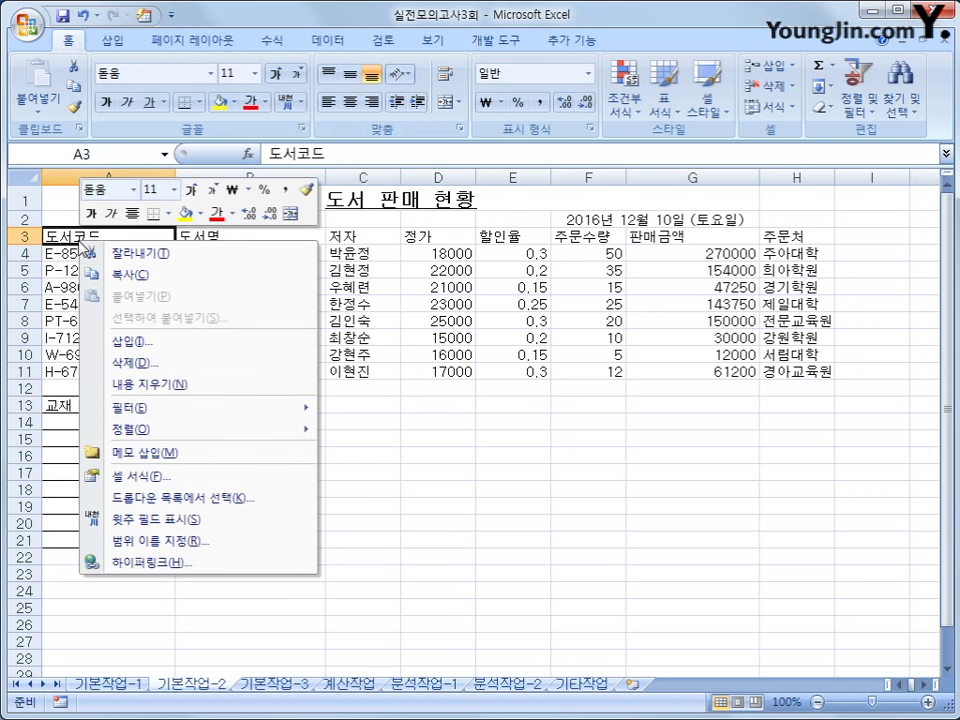
{"action": "key", "text": "Escape"}
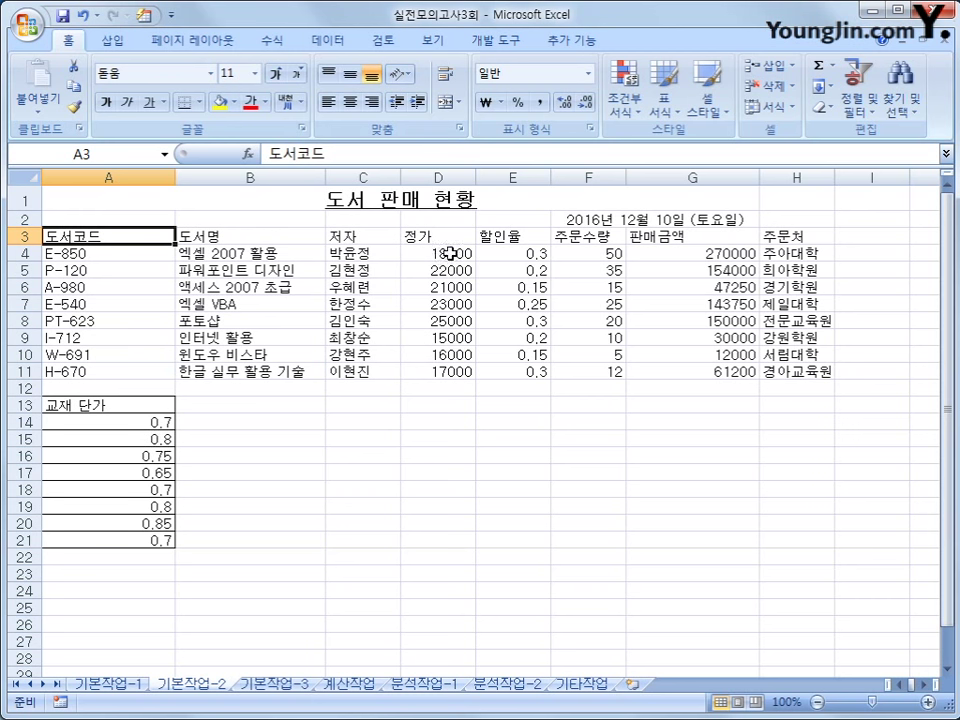
- Multiply the 교재 단가 rates in A14:A21 by the 정가 values copied from D4:D11, using Paste Special with 곱하기
{"action": "left_click_drag", "start_coordinate": [446, 252], "coordinate": [436, 368]}
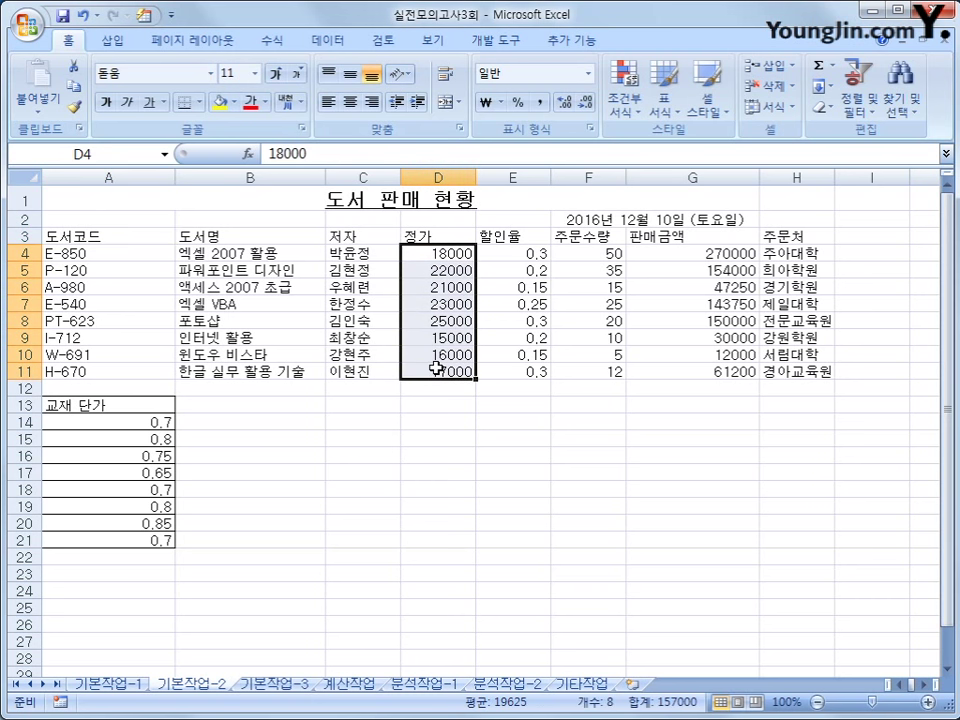
{"action": "right_click", "coordinate": [447, 268]}
{"action": "left_click", "coordinate": [476, 307]}
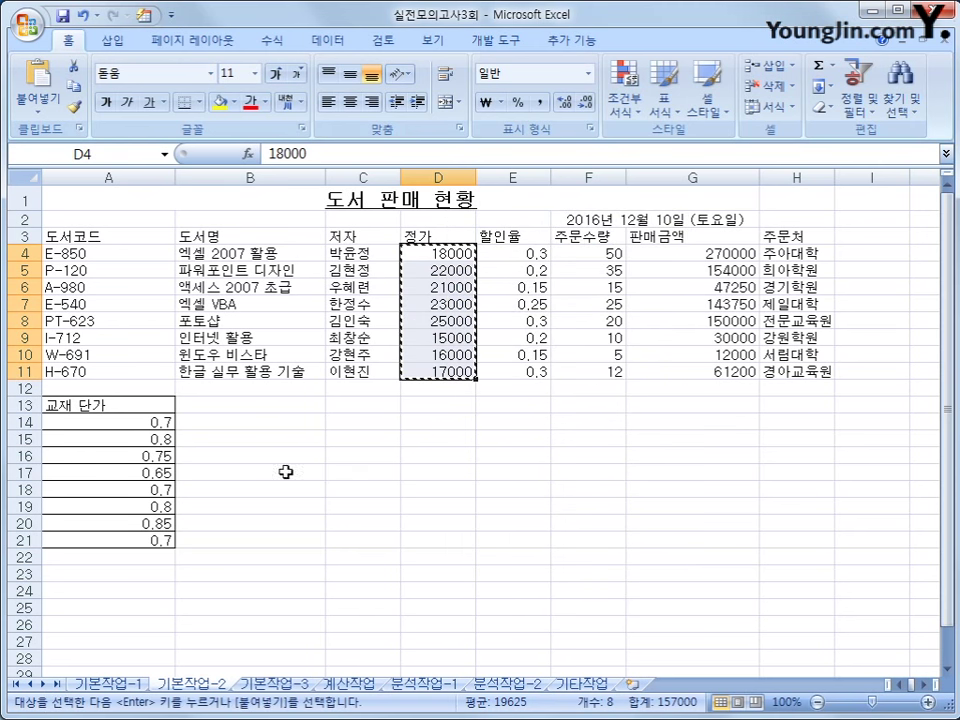
{"action": "left_click_drag", "start_coordinate": [150, 422], "coordinate": [152, 540]}
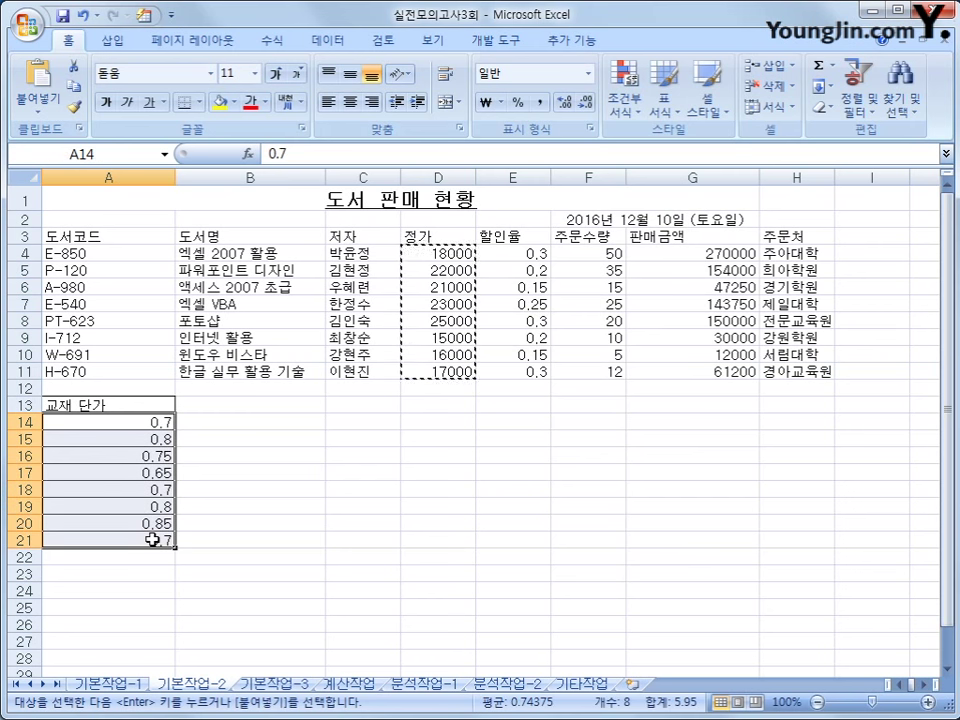
{"action": "right_click", "coordinate": [128, 421]}
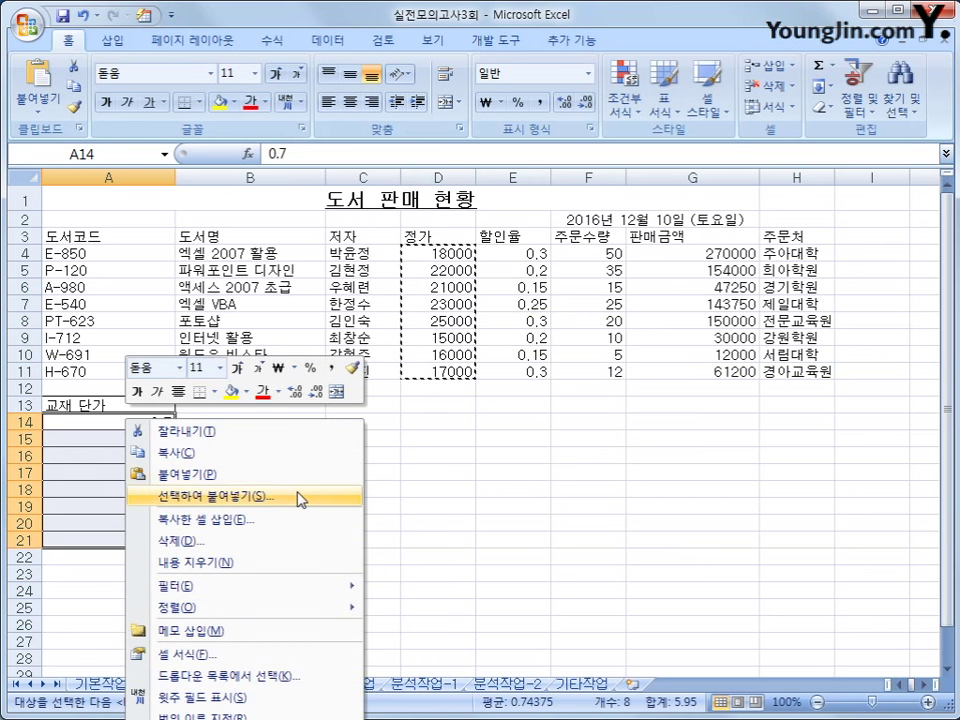
{"action": "left_click", "coordinate": [300, 496]}
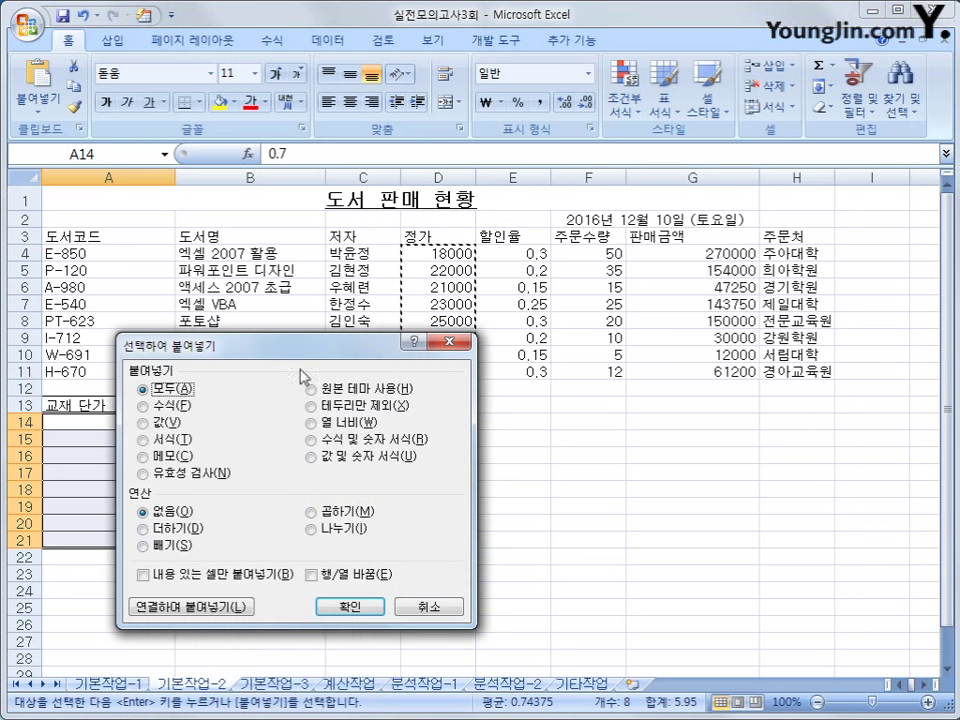
{"action": "left_click_drag", "start_coordinate": [301, 350], "coordinate": [693, 343]}
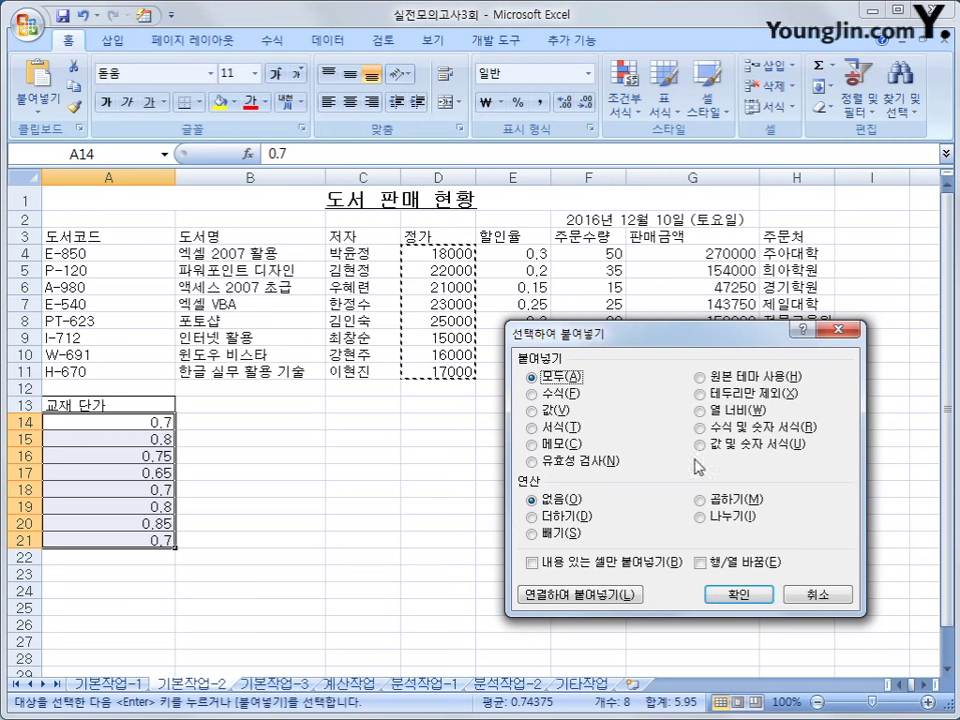
{"action": "left_click", "coordinate": [706, 502]}
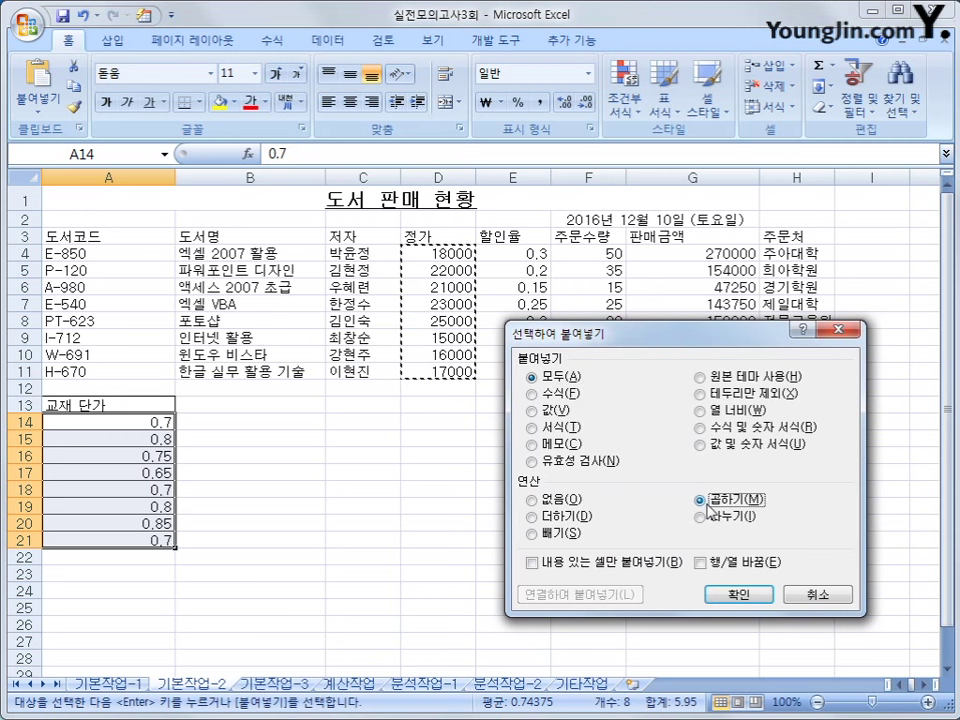
{"action": "left_click", "coordinate": [709, 598]}
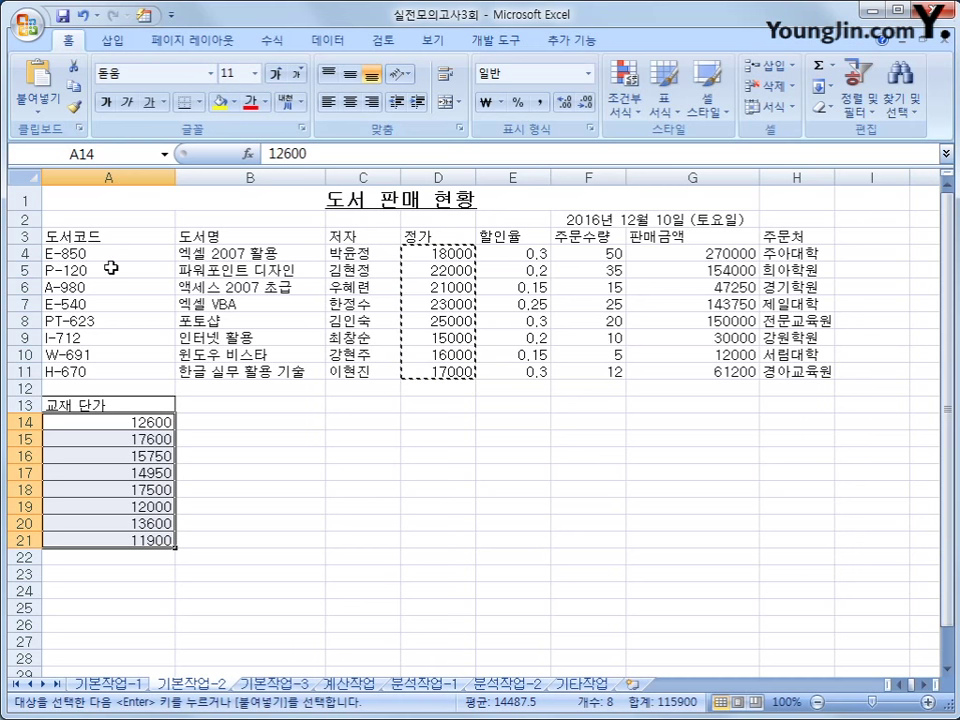
- Apply all borders (모든 테두리) to the book sales table in A3:H11
{"action": "left_click_drag", "start_coordinate": [133, 238], "coordinate": [768, 367]}
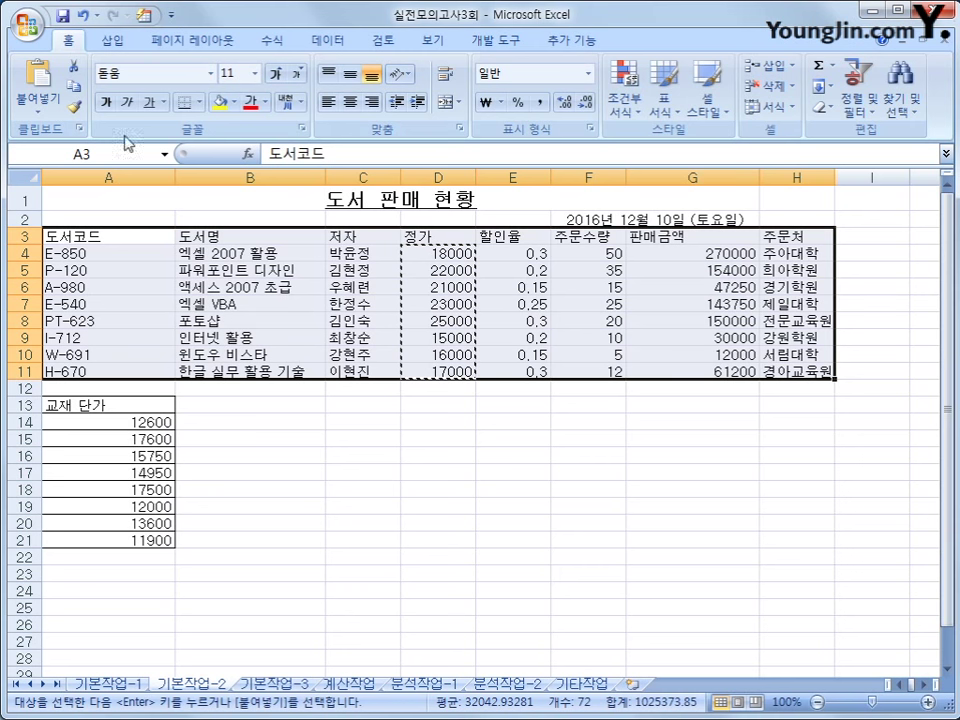
{"action": "left_click", "coordinate": [199, 102]}
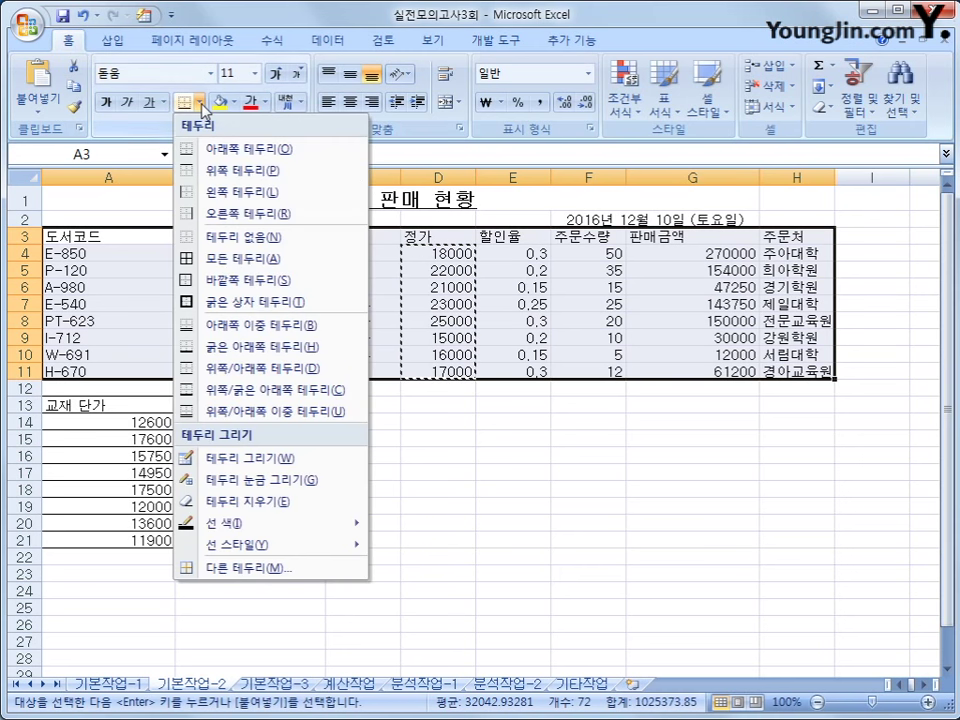
{"action": "left_click", "coordinate": [222, 260]}
{"action": "left_click", "coordinate": [107, 237]}
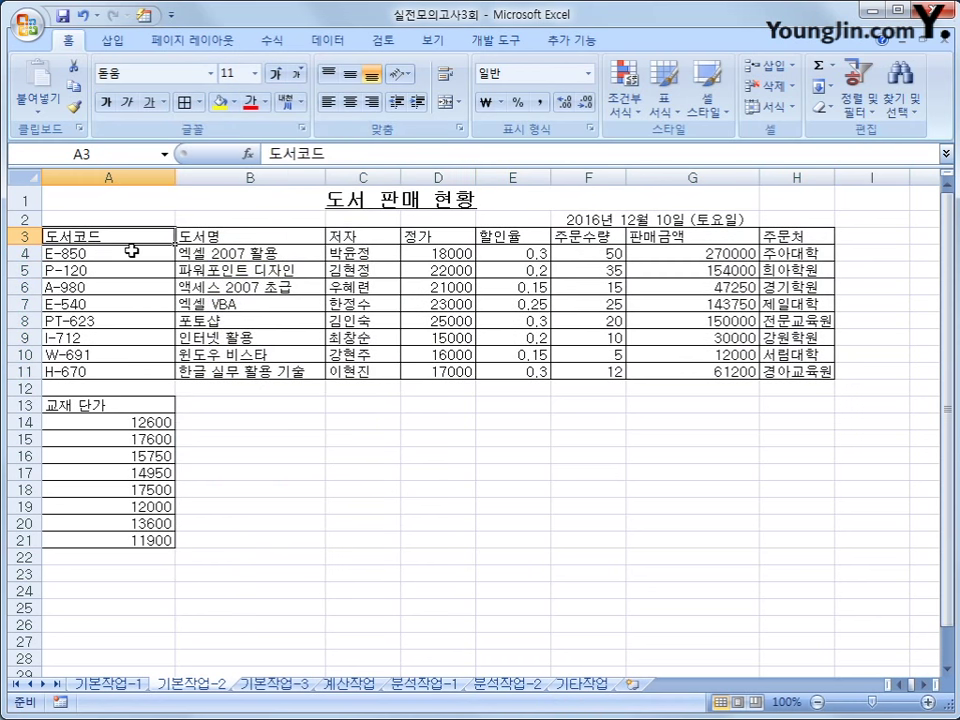
- On the 기본작업-3 sheet, copy the 부서 header and 대리점팀 from A3:A4 to A17:A18
{"action": "left_click", "coordinate": [290, 686]}
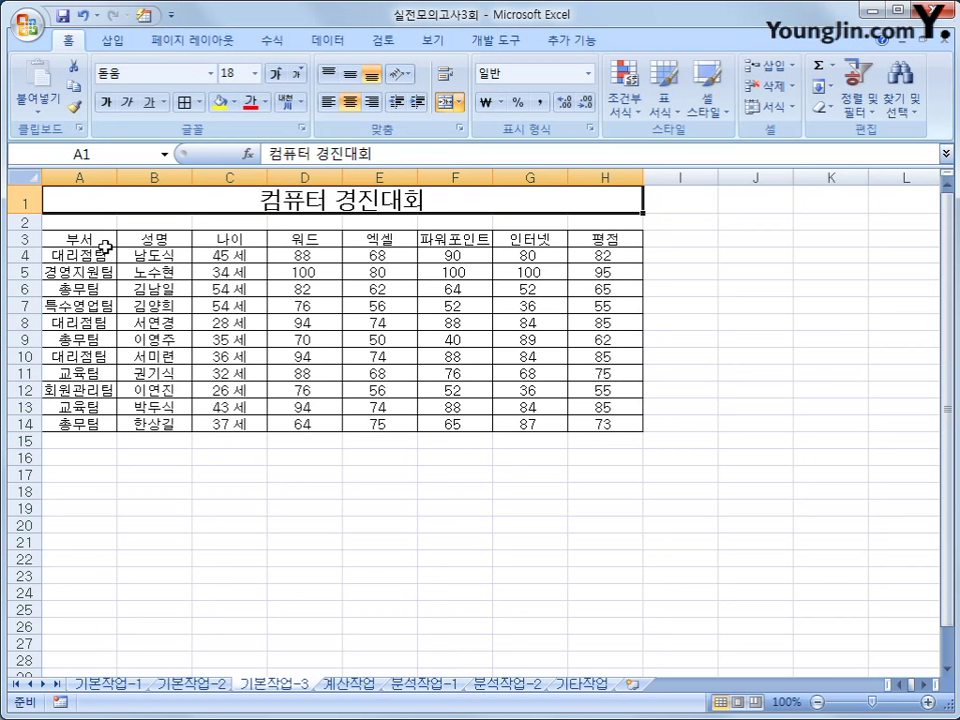
{"action": "left_click_drag", "start_coordinate": [100, 241], "coordinate": [104, 251]}
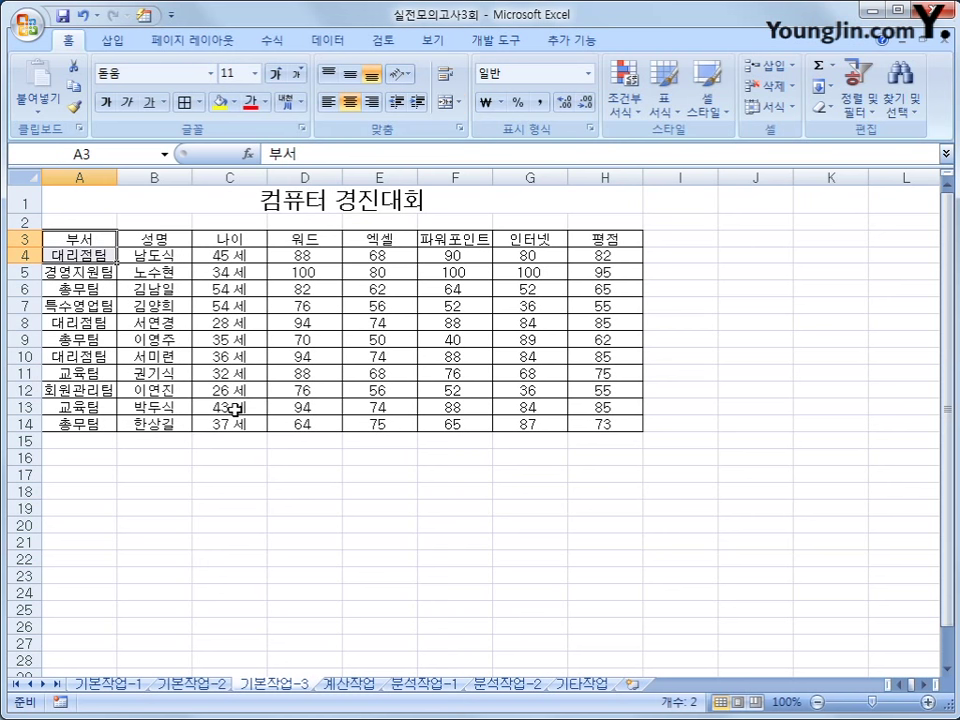
{"action": "key", "text": "ctrl+c"}
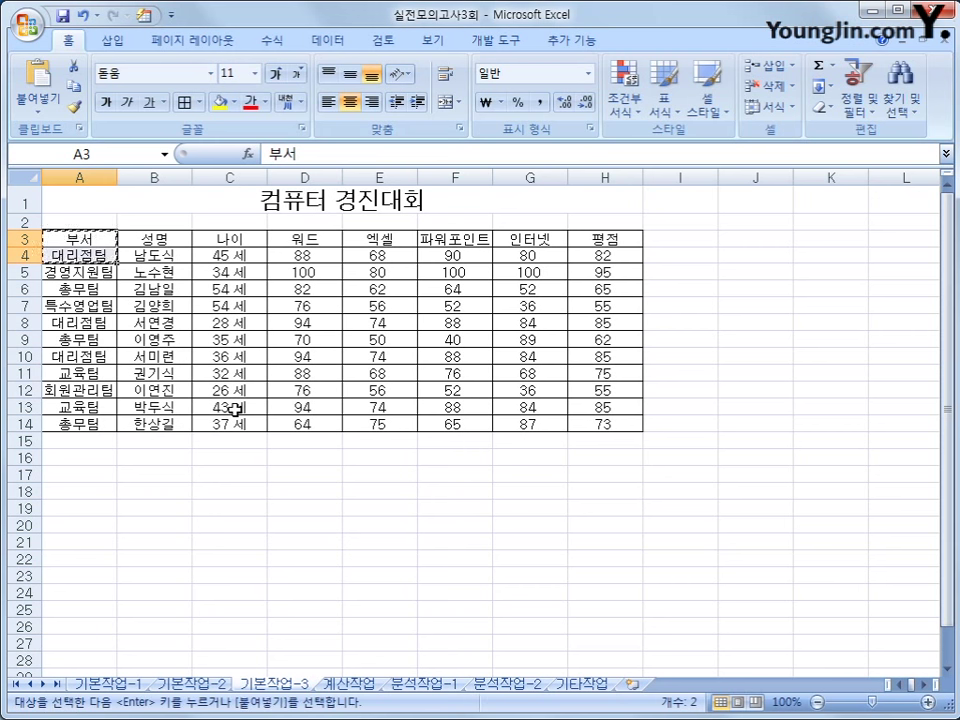
{"action": "left_click", "coordinate": [81, 476]}
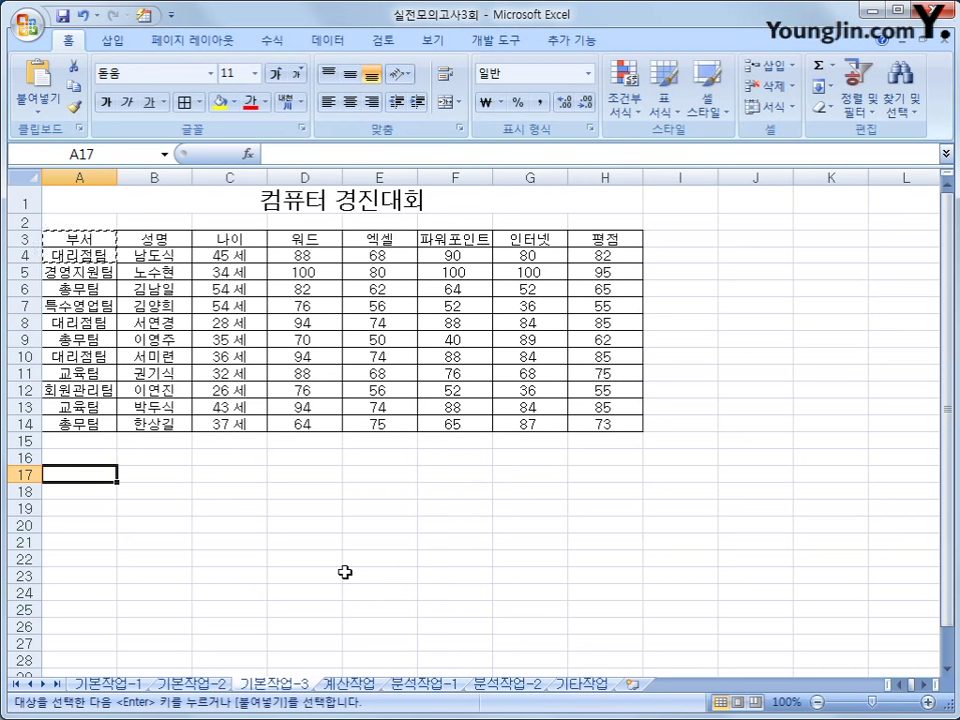
{"action": "key", "text": "ctrl+v"}
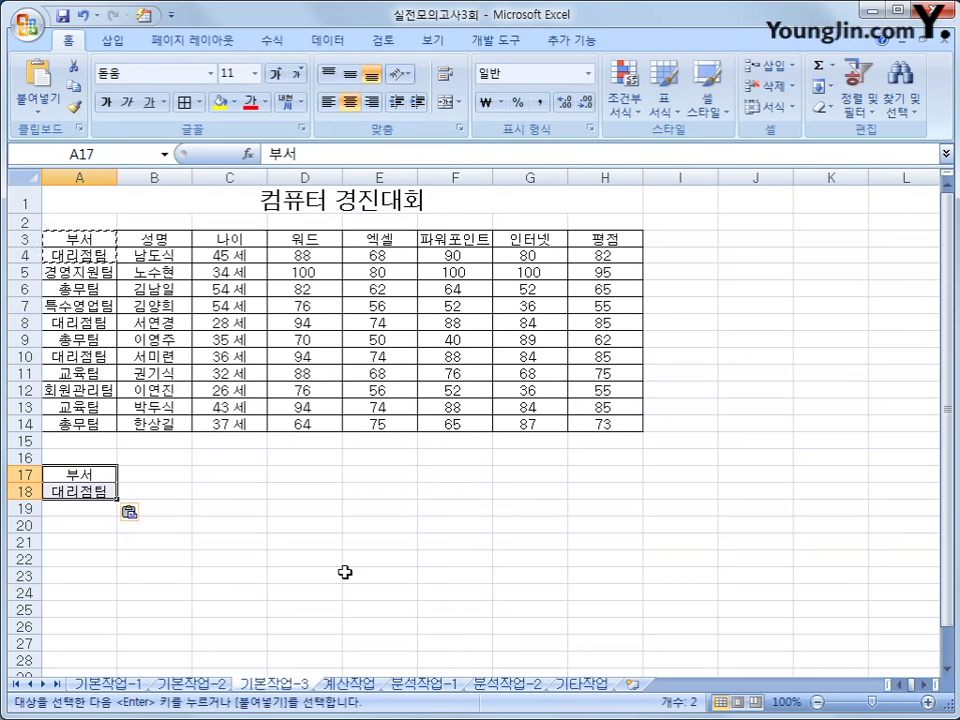
- Copy the 평점 header from H3 into both B17 and C17 of the criteria area
{"action": "left_click", "coordinate": [598, 239]}
{"action": "key", "text": "ctrl+c"}
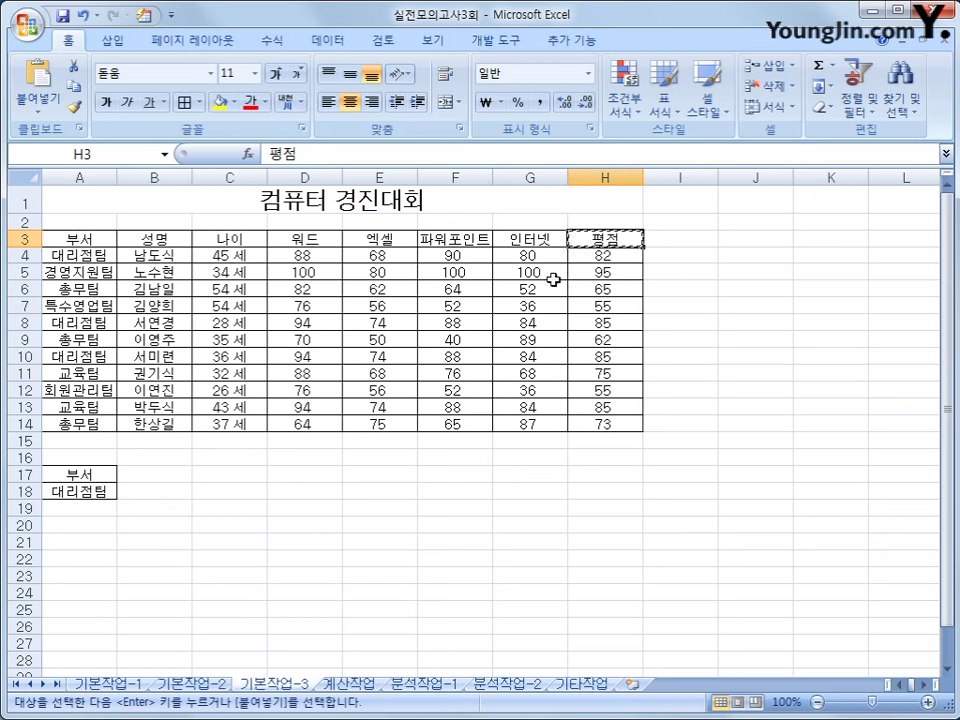
{"action": "left_click", "coordinate": [161, 476]}
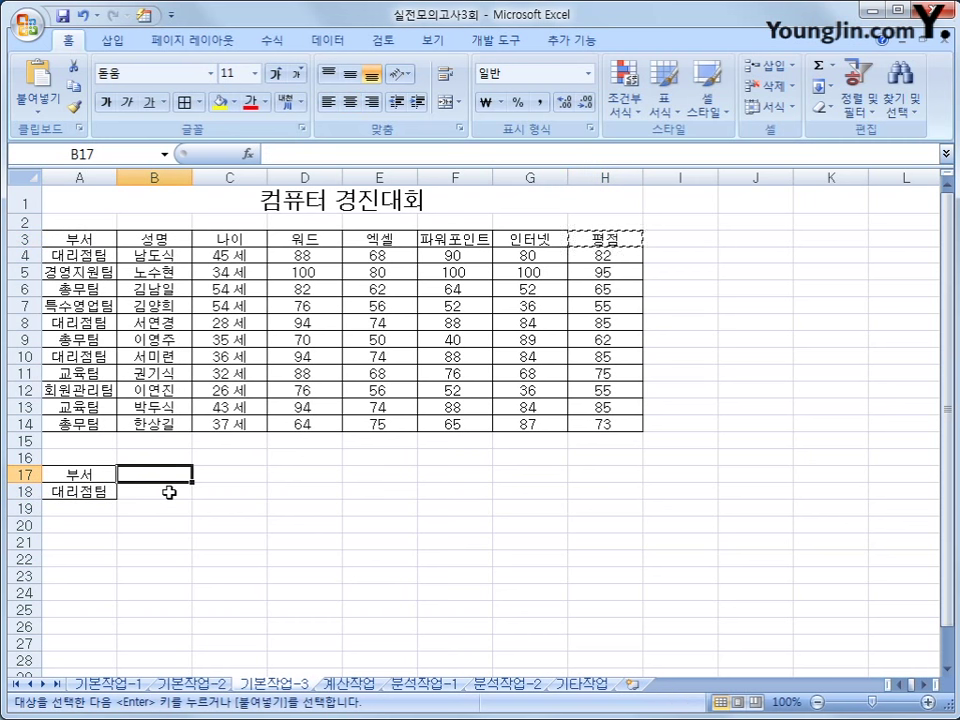
{"action": "key", "text": "ctrl+v"}
{"action": "left_click", "coordinate": [203, 473]}
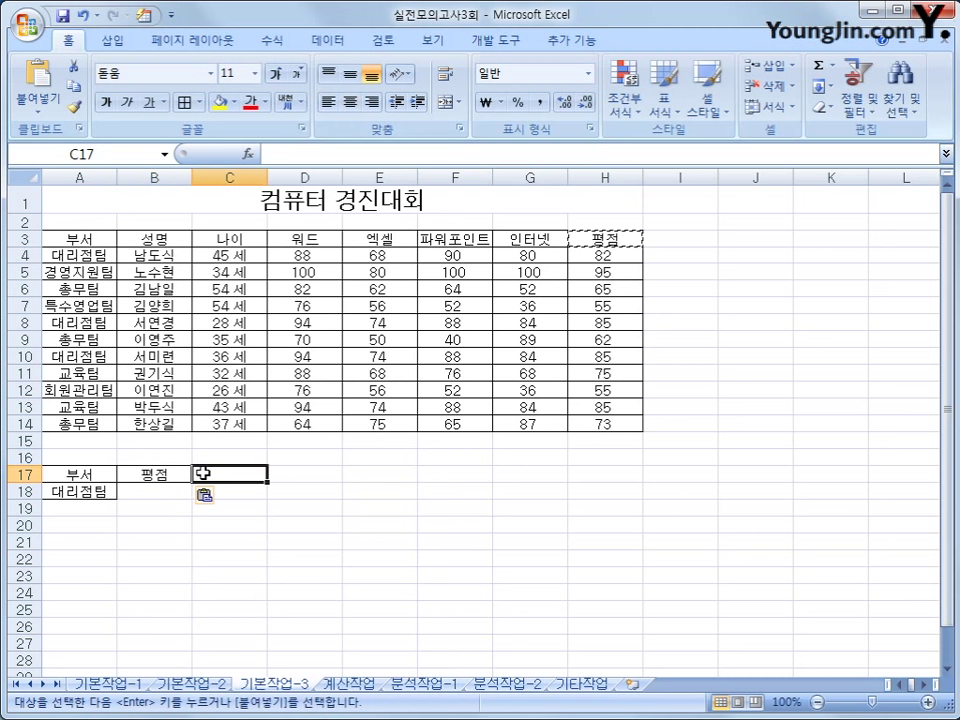
{"action": "key", "text": "ctrl+v"}
- Enter the 평점 criteria >=80 in B18 and <90 in C18
{"action": "left_click", "coordinate": [171, 495]}
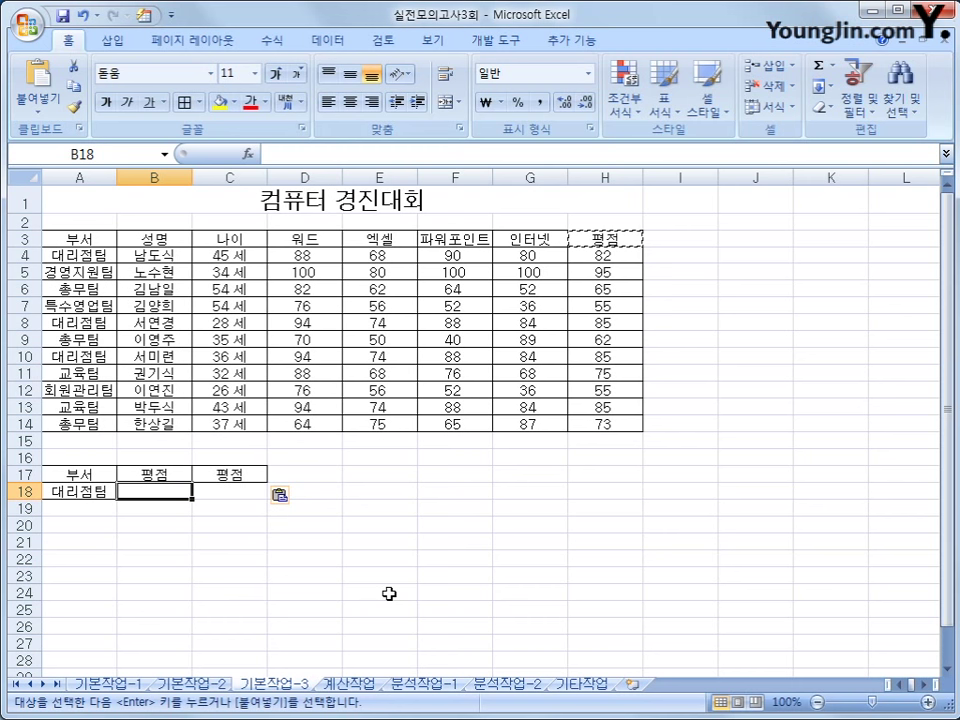
{"action": "type", "text": ">=80"}
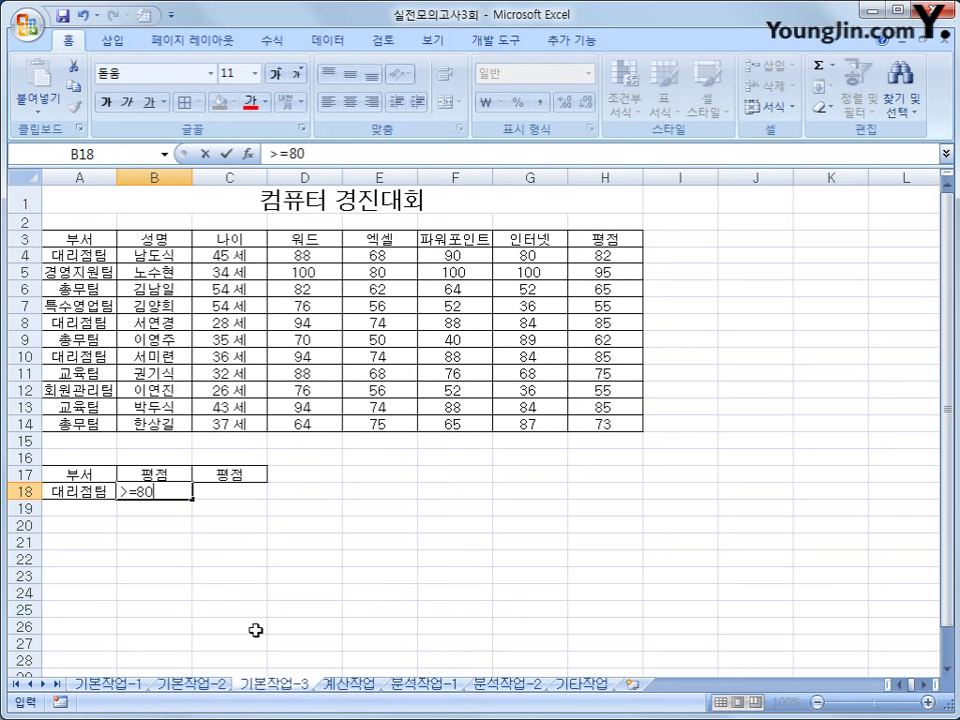
{"action": "left_click", "coordinate": [256, 630]}
{"action": "left_click_drag", "start_coordinate": [180, 472], "coordinate": [170, 489]}
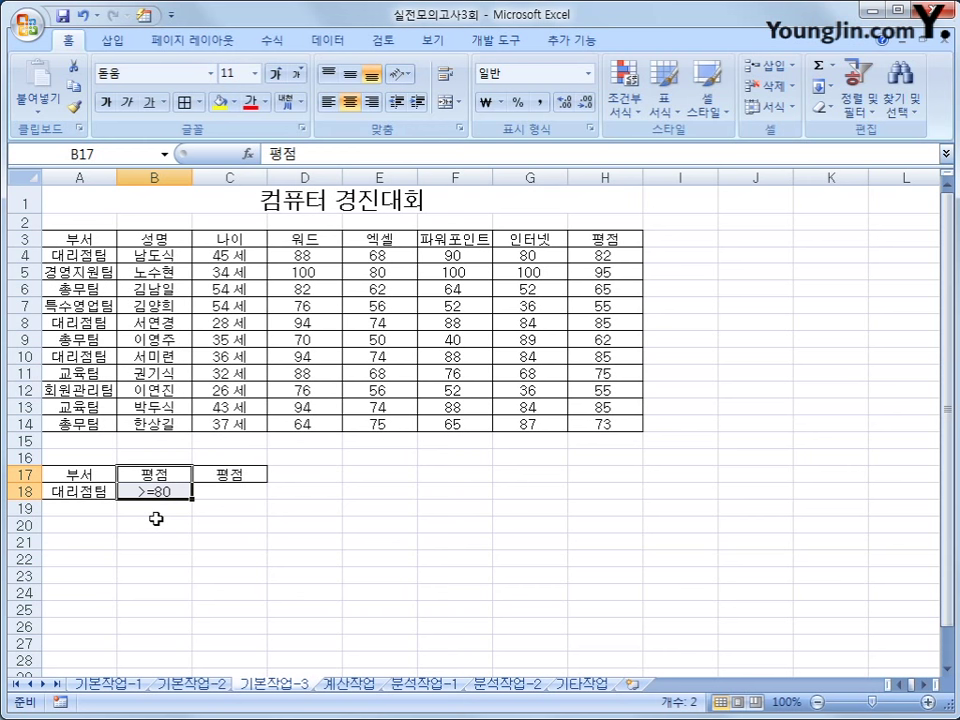
{"action": "left_click", "coordinate": [240, 492]}
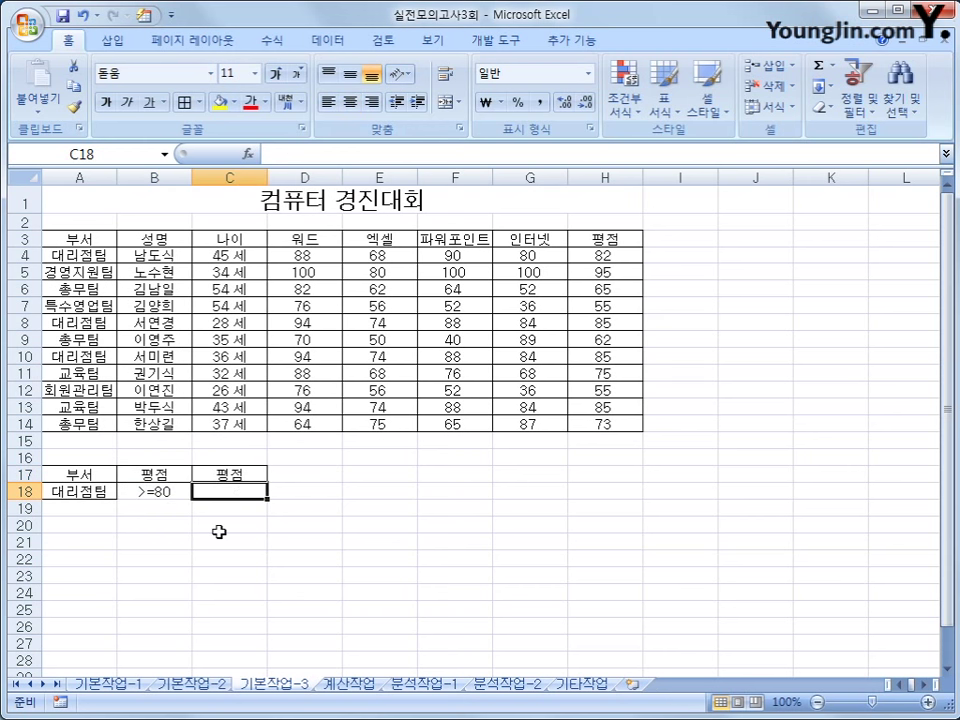
{"action": "type", "text": "<90"}
{"action": "key", "text": "Return"}
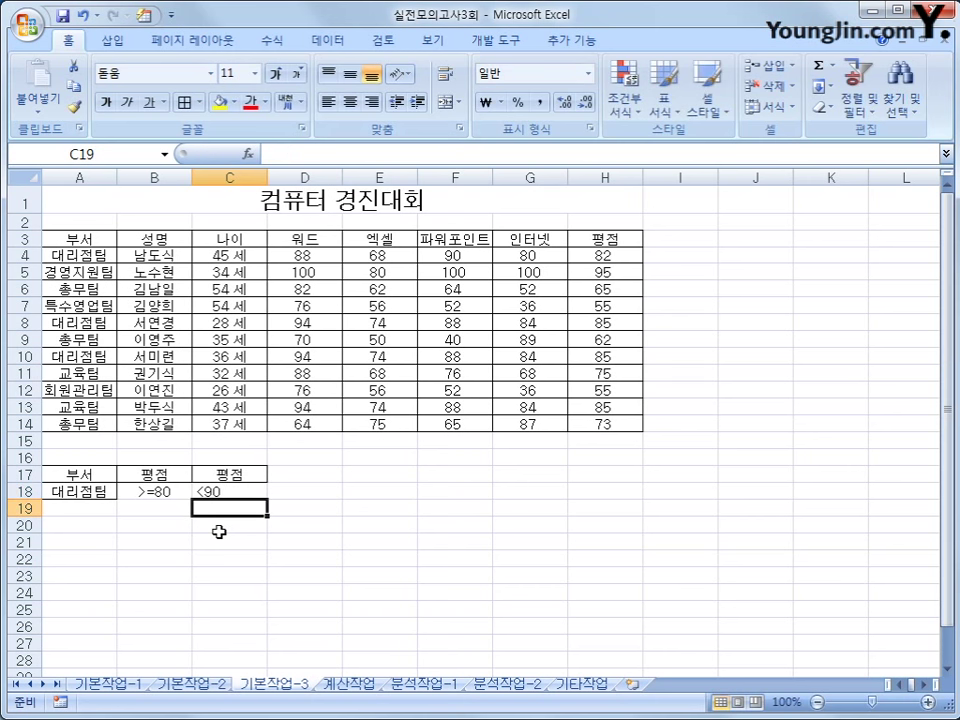
{"action": "mouse_move", "coordinate": [223, 470]}
{"action": "left_mouse_down"}
{"action": "mouse_move", "coordinate": [218, 511]}
{"action": "mouse_move", "coordinate": [223, 491]}
{"action": "left_mouse_up"}
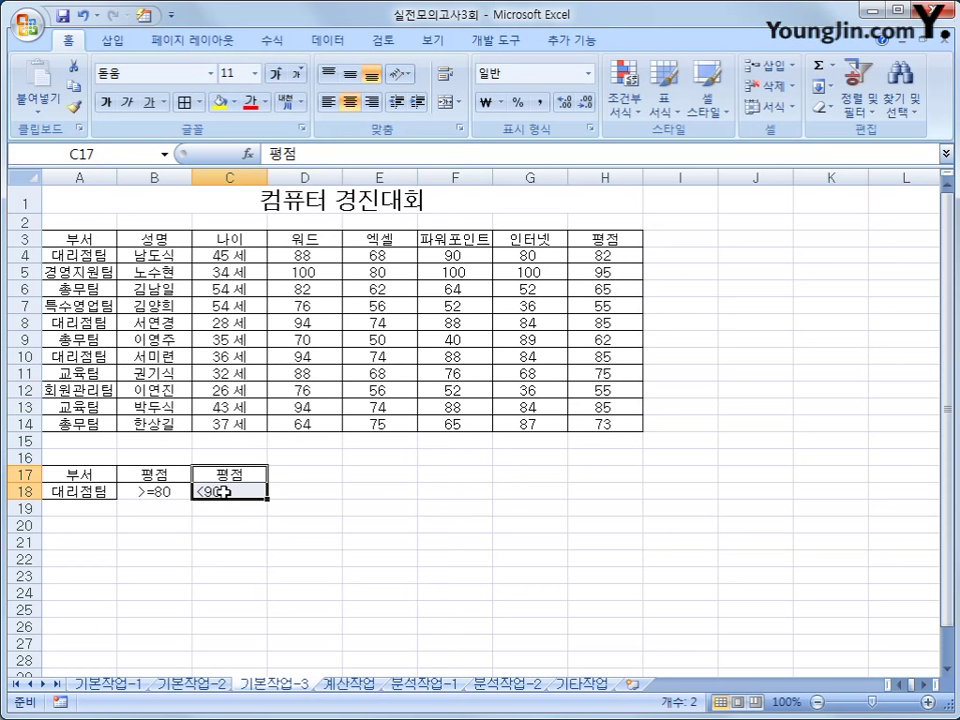
{"action": "left_click_drag", "start_coordinate": [180, 471], "coordinate": [242, 497]}
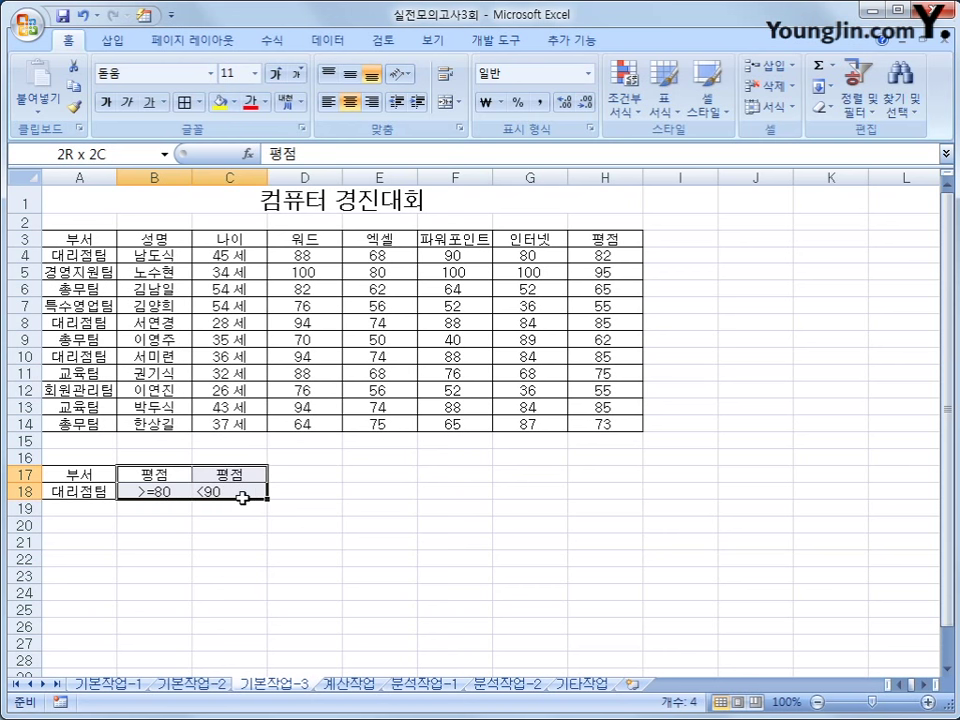
{"action": "left_click_drag", "start_coordinate": [242, 497], "coordinate": [243, 497]}
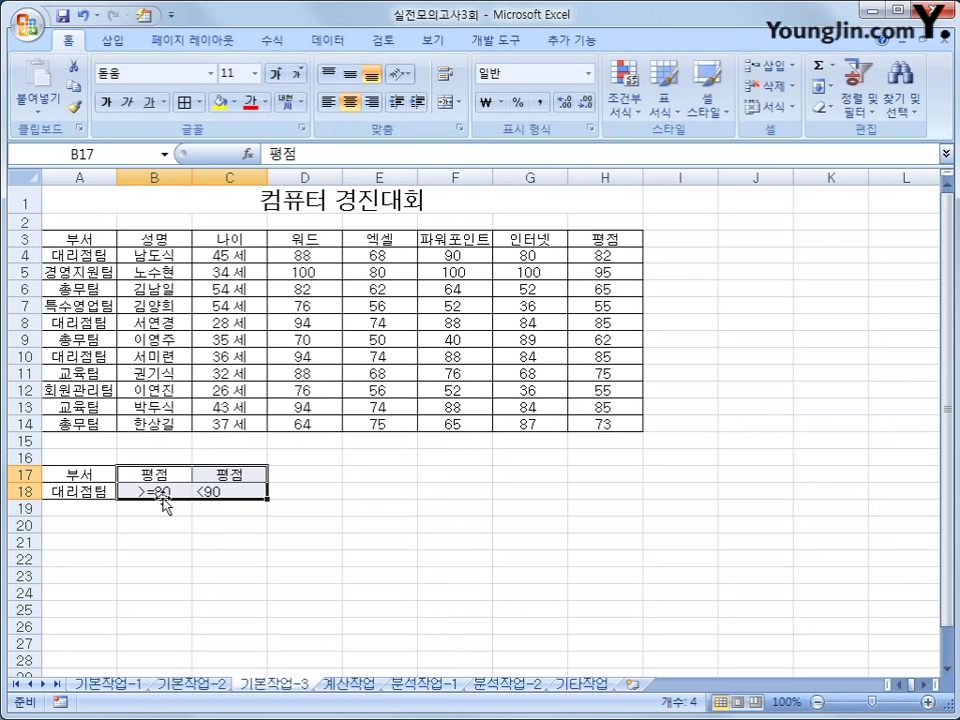
{"action": "left_click_drag", "start_coordinate": [64, 491], "coordinate": [219, 489]}
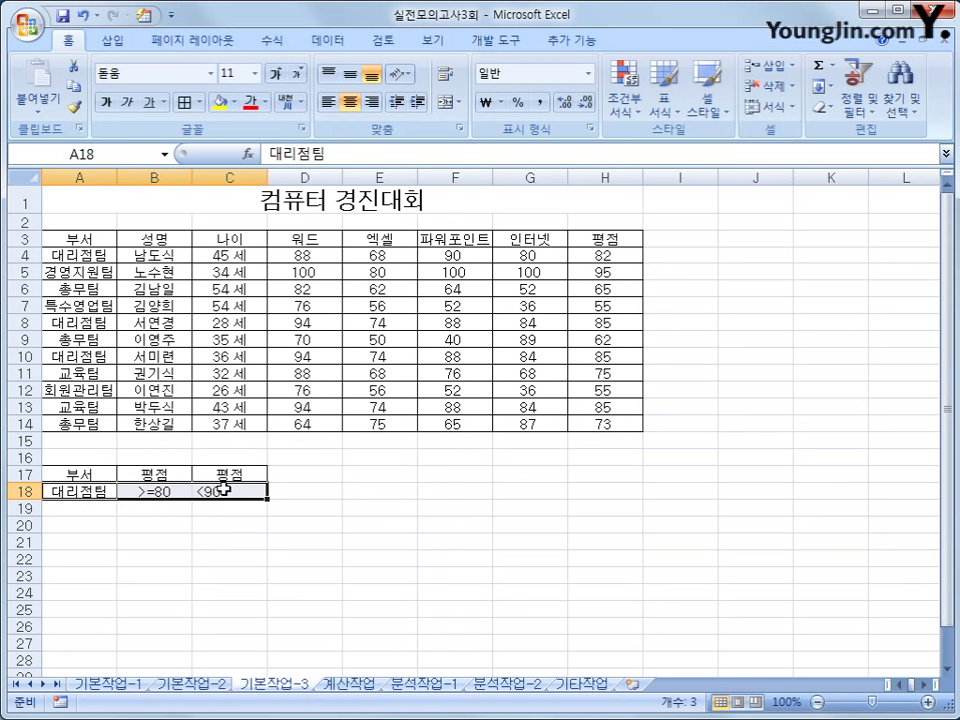
{"action": "left_click", "coordinate": [219, 489]}
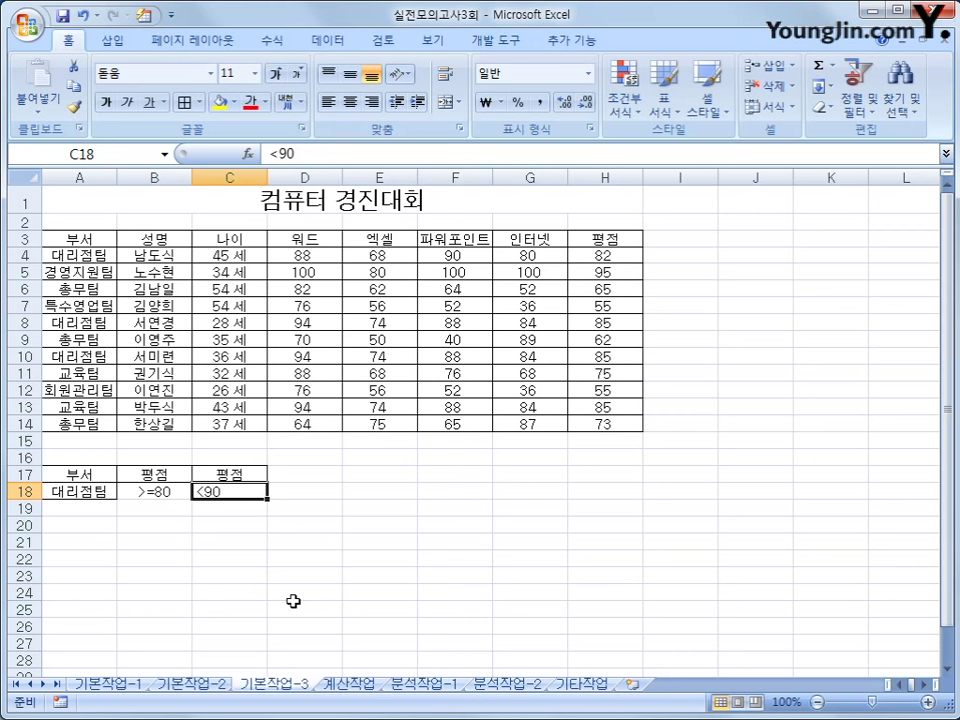
- Run an advanced filter on A3:H14 with criteria range A17:C18, copying the results to another location starting at A21
{"action": "left_click", "coordinate": [72, 239]}
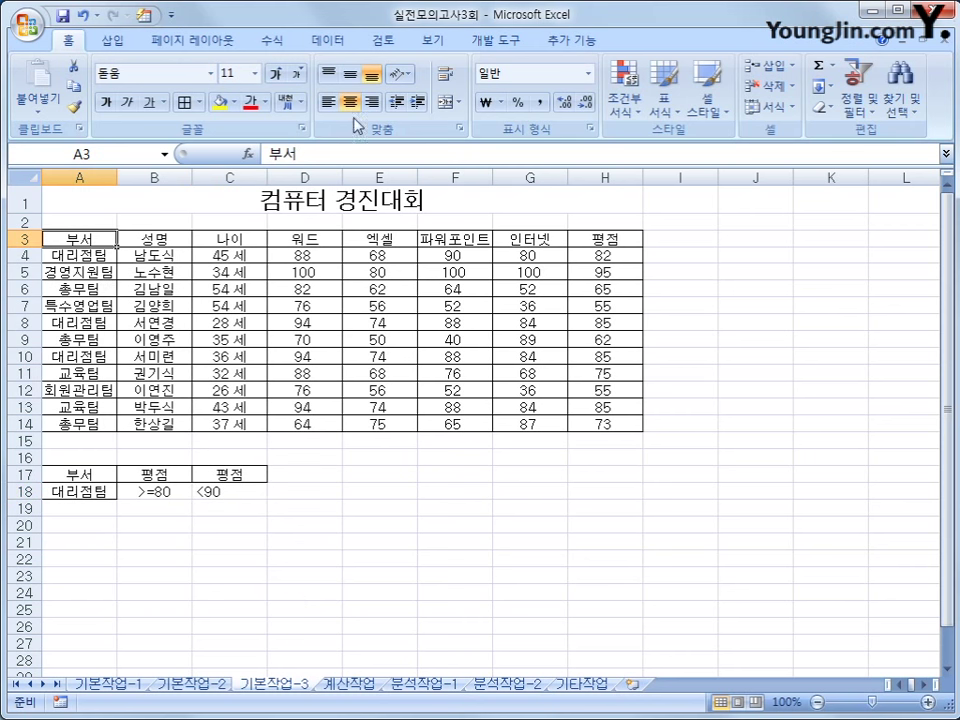
{"action": "left_click", "coordinate": [328, 41]}
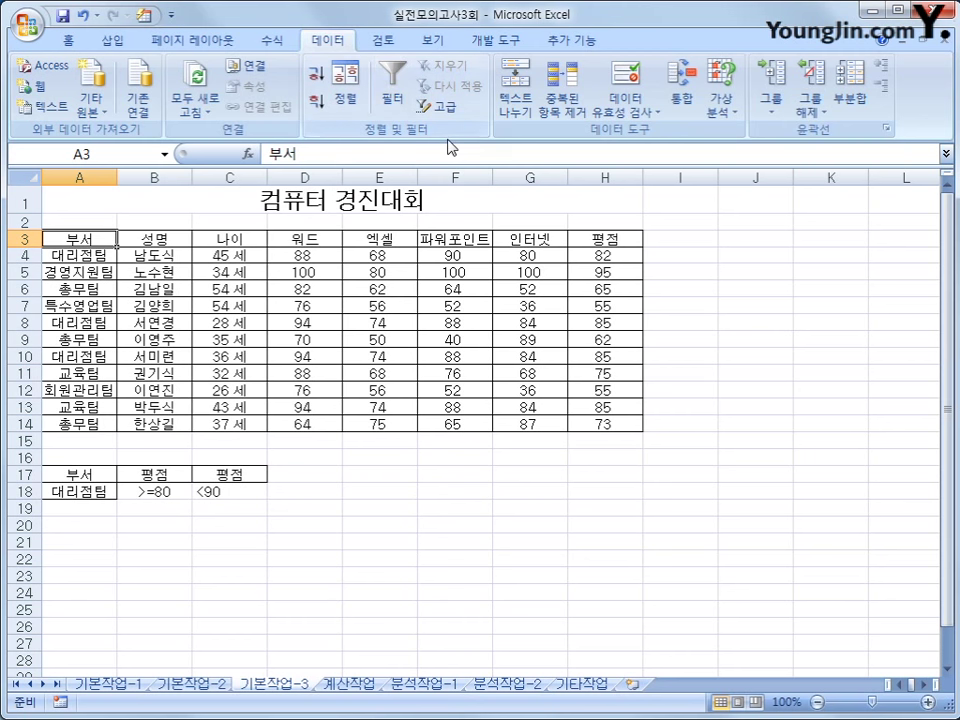
{"action": "left_click", "coordinate": [439, 108]}
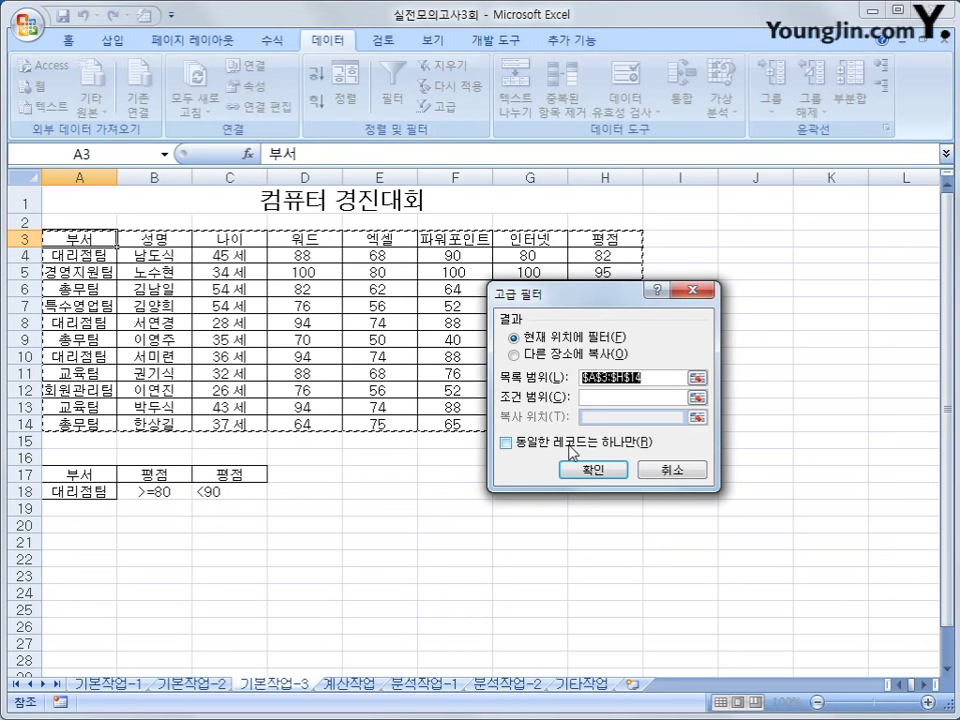
{"action": "left_click", "coordinate": [606, 399]}
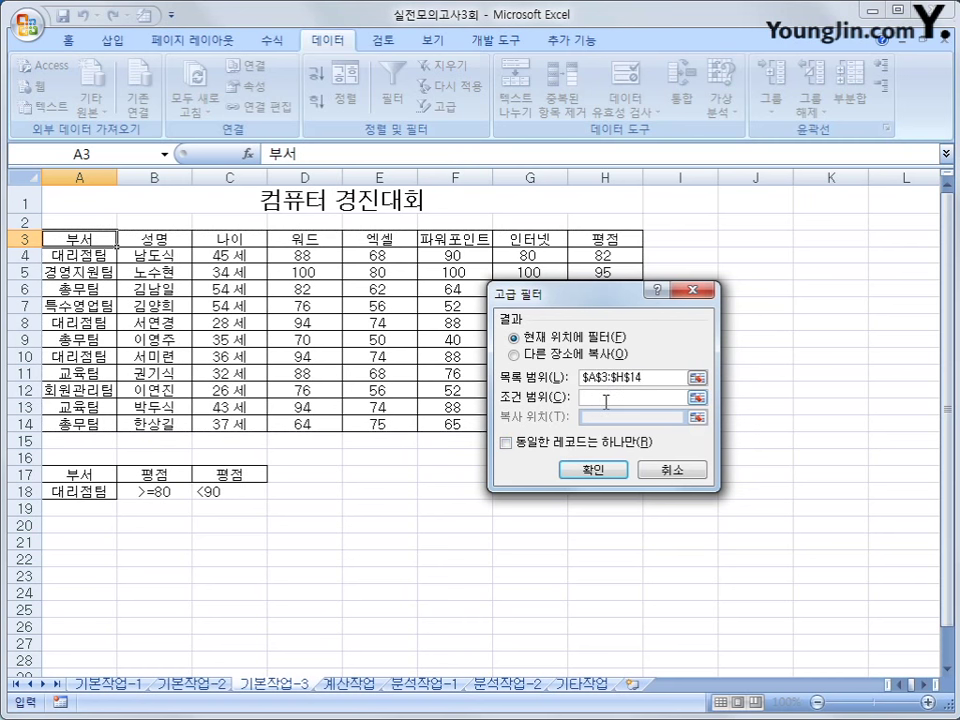
{"action": "left_click_drag", "start_coordinate": [70, 474], "coordinate": [222, 491]}
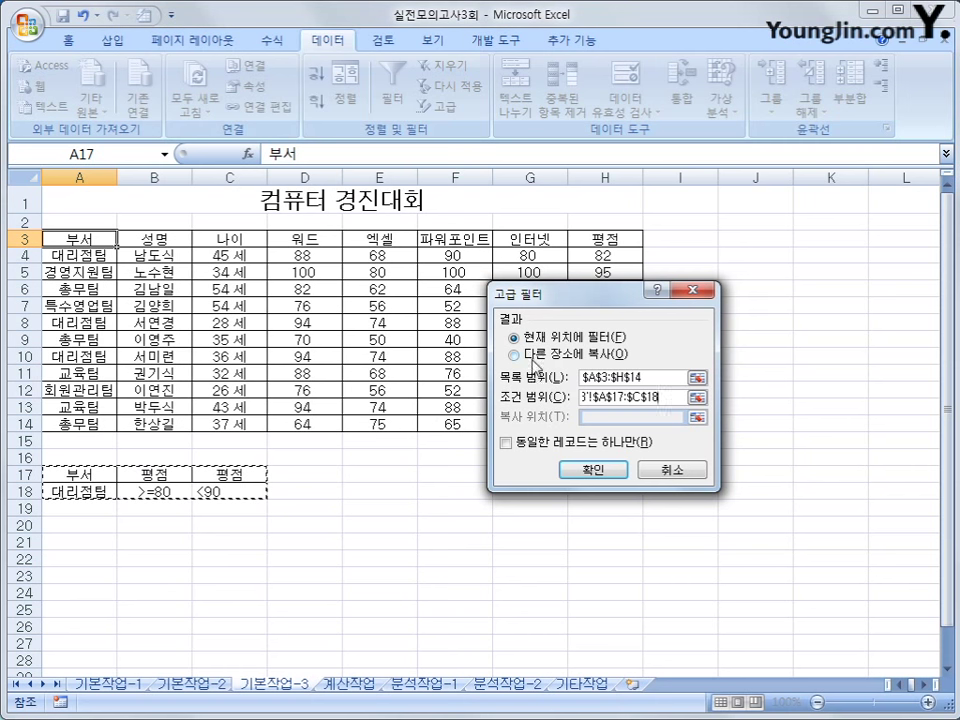
{"action": "left_click", "coordinate": [514, 354]}
{"action": "left_click", "coordinate": [596, 417]}
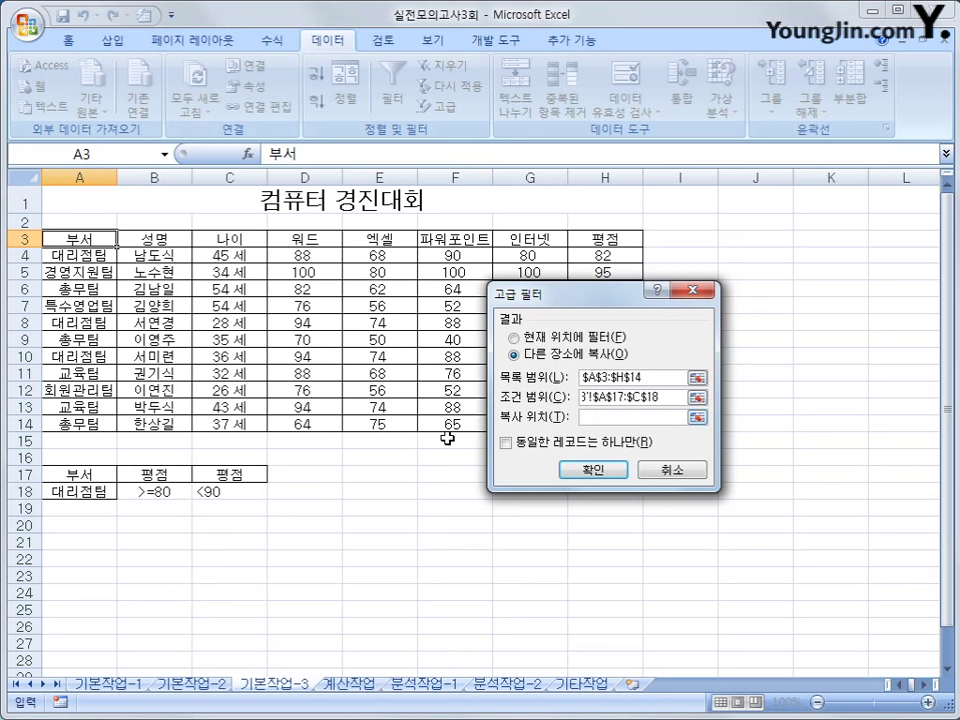
{"action": "left_click", "coordinate": [68, 542]}
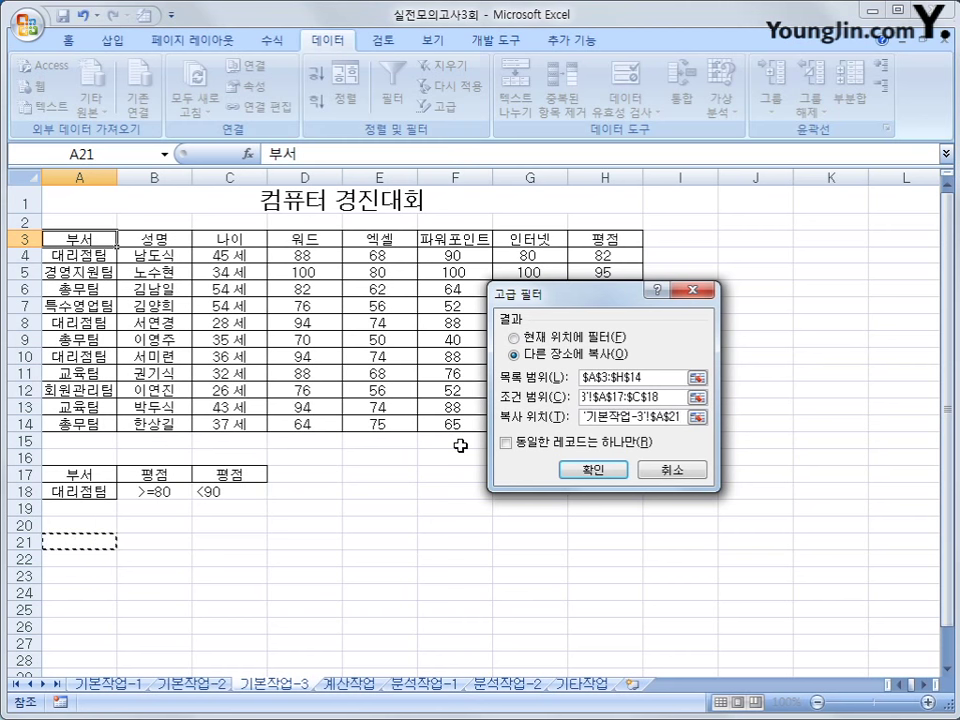
{"action": "left_click", "coordinate": [593, 469]}
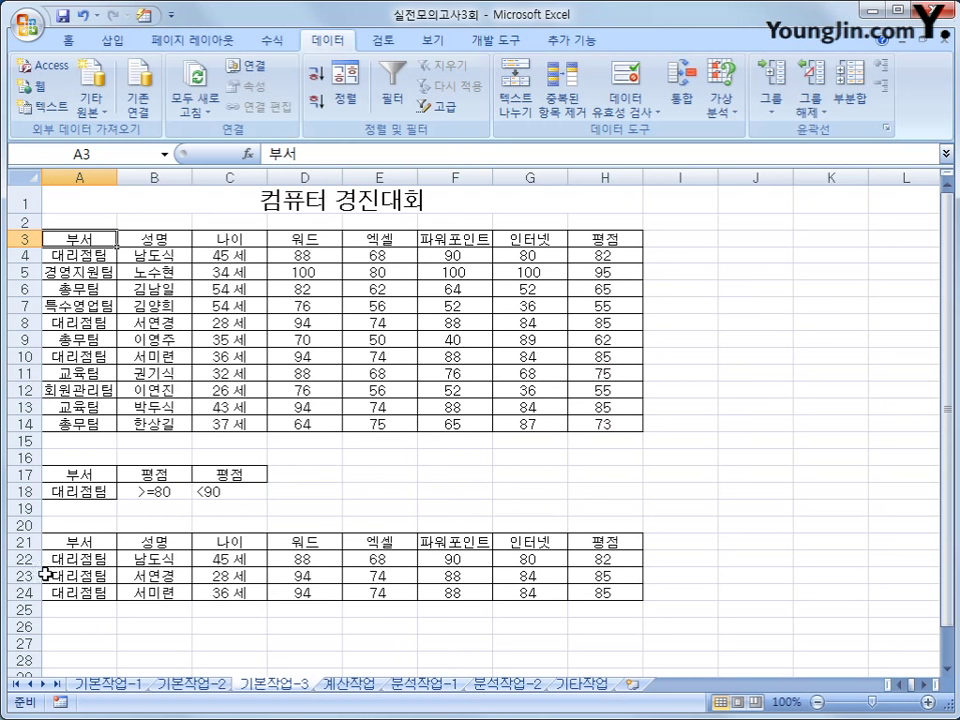
- Check the 부서 and 평점 columns of the extracted records and look over the 기본작업-1 to 기본작업-3 sheets
{"action": "left_click_drag", "start_coordinate": [62, 560], "coordinate": [64, 590]}
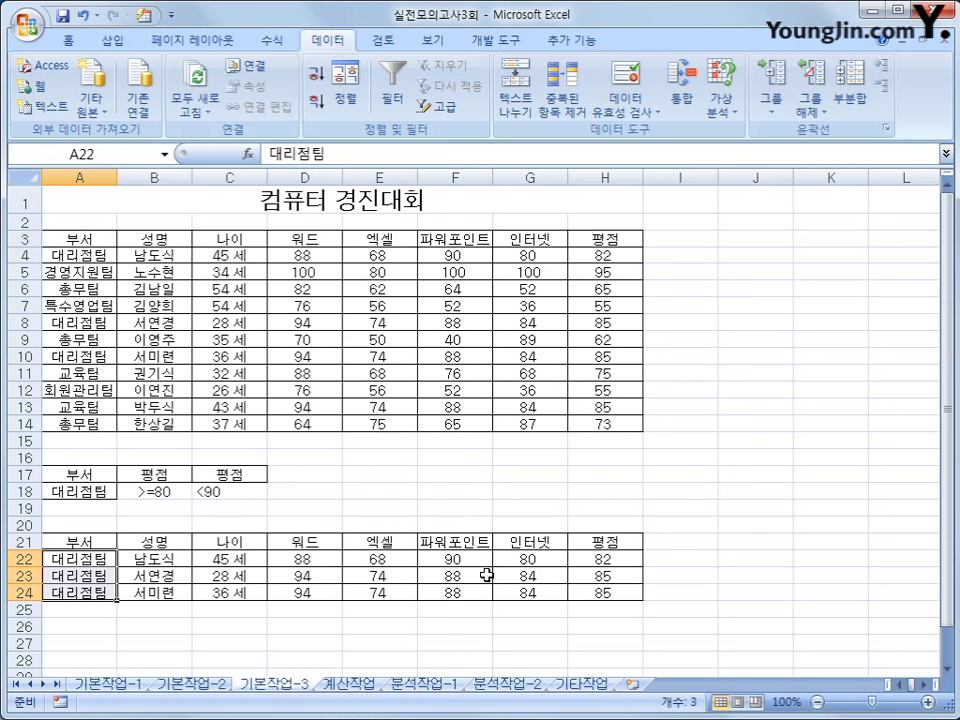
{"action": "left_click_drag", "start_coordinate": [587, 562], "coordinate": [596, 591]}
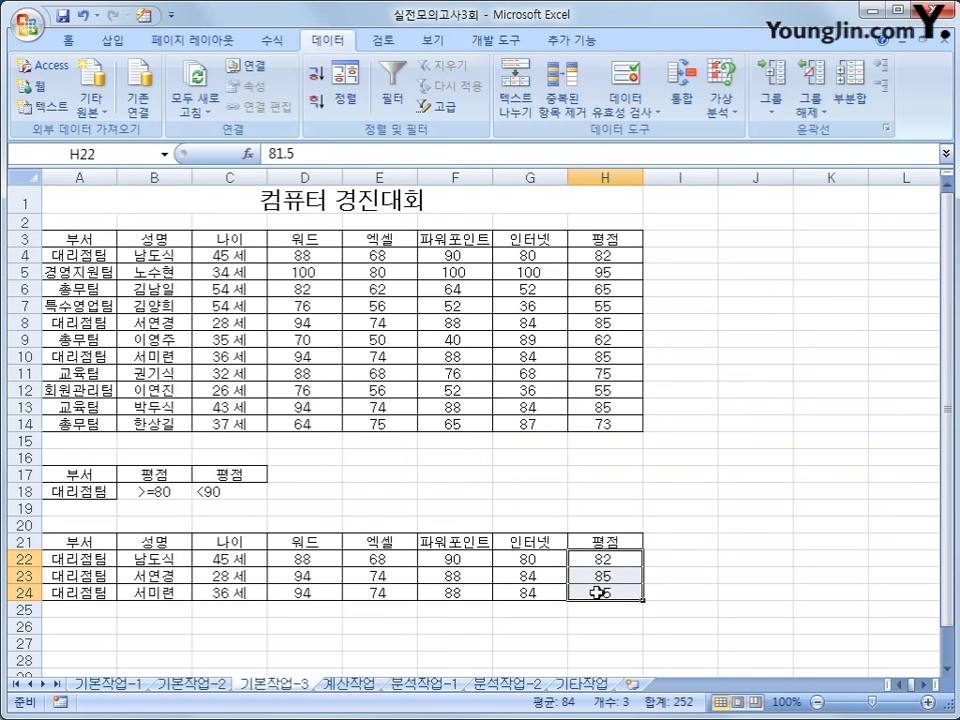
{"action": "left_click", "coordinate": [597, 592]}
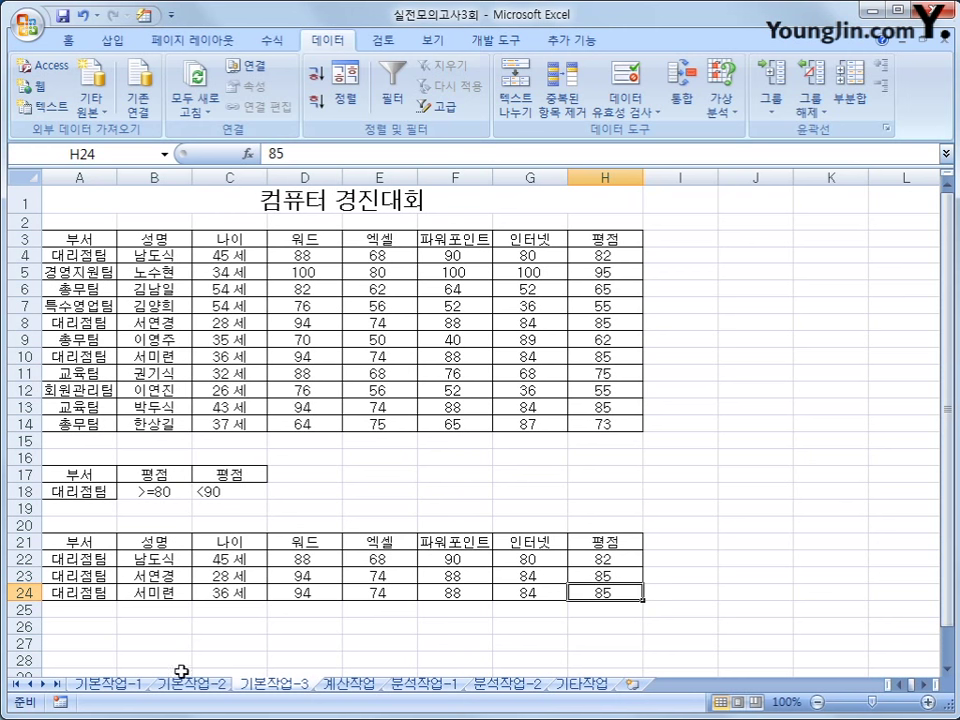
{"action": "left_click", "coordinate": [129, 688]}
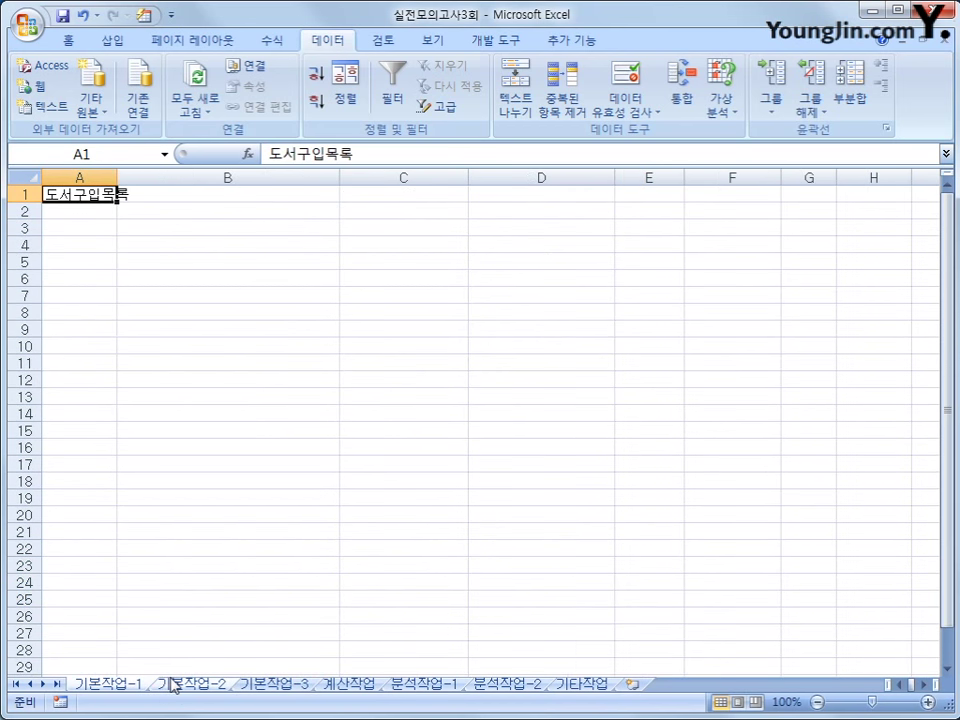
{"action": "left_click", "coordinate": [175, 684]}
{"action": "left_click", "coordinate": [266, 688]}
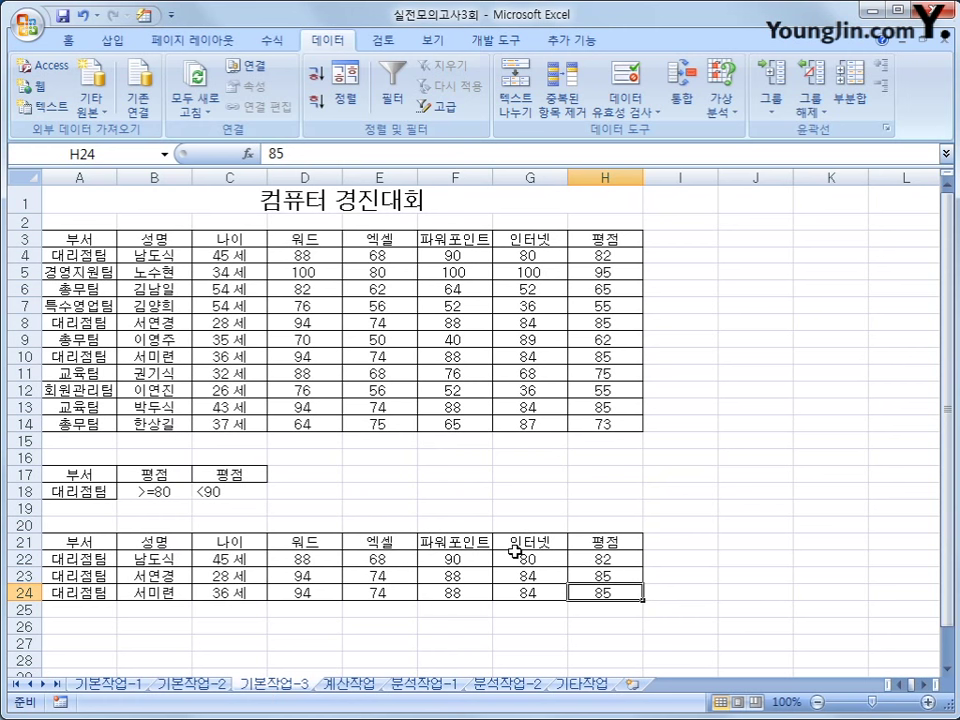
- On the 계산작업 sheet, calculate the average 실적 in D3 of 표1 with =AVERAGE($C$3:$C$9)
{"action": "left_click", "coordinate": [339, 684]}
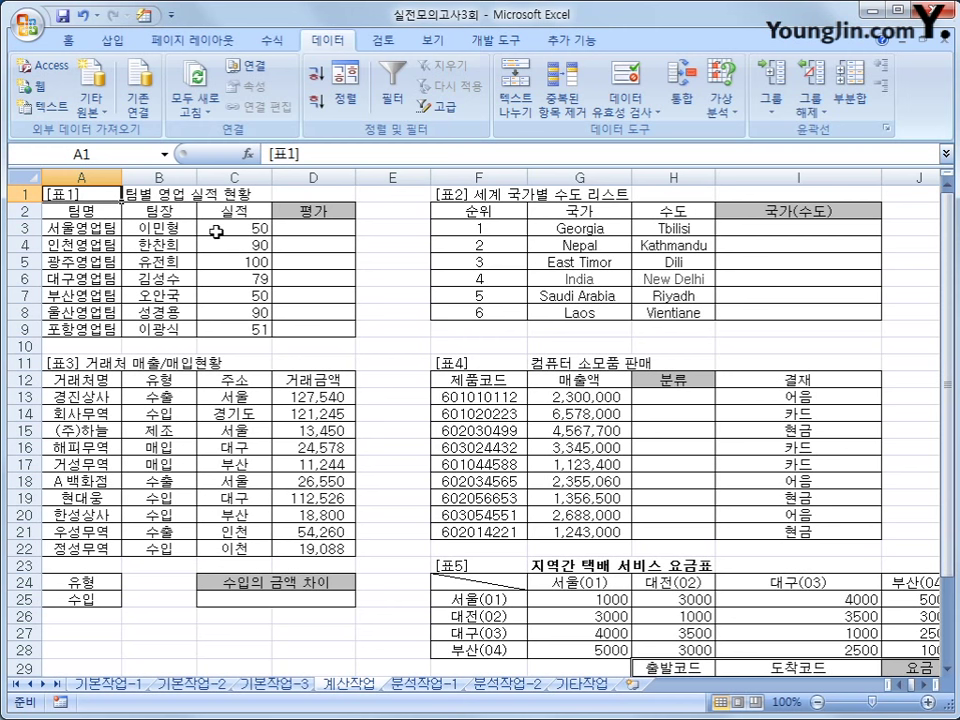
{"action": "left_click_drag", "start_coordinate": [216, 231], "coordinate": [262, 318]}
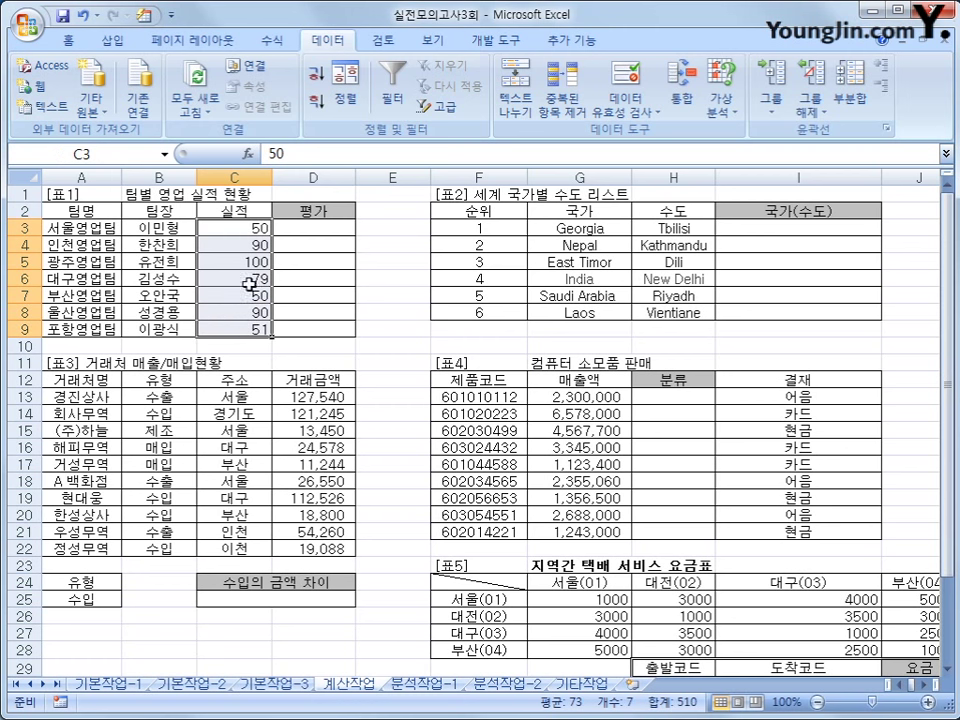
{"action": "left_click_drag", "start_coordinate": [257, 229], "coordinate": [258, 330]}
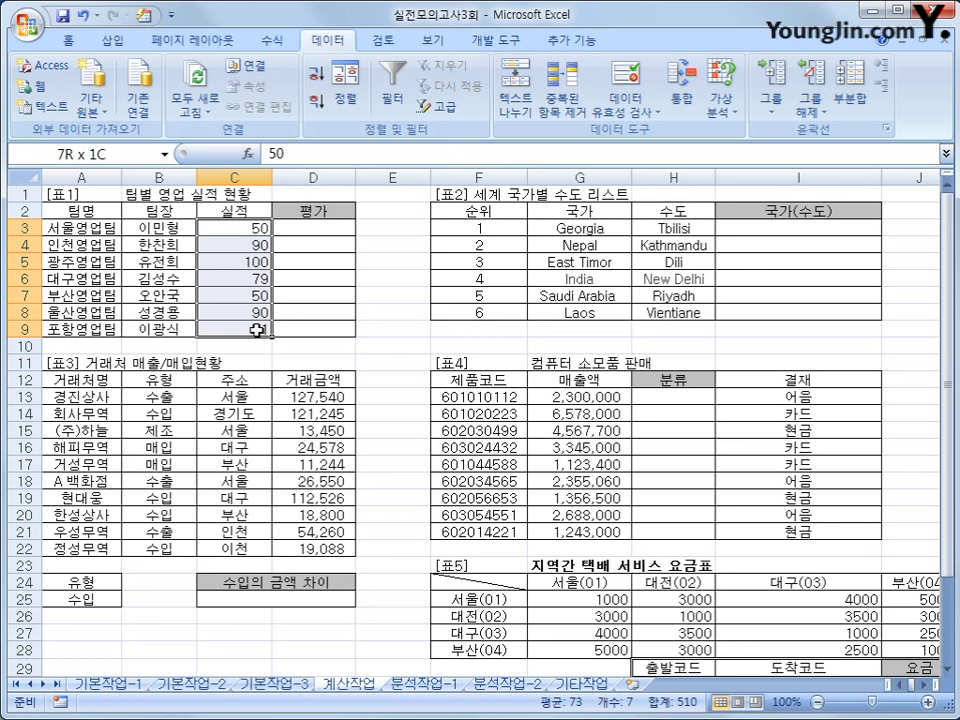
{"action": "left_click_drag", "start_coordinate": [257, 330], "coordinate": [257, 330]}
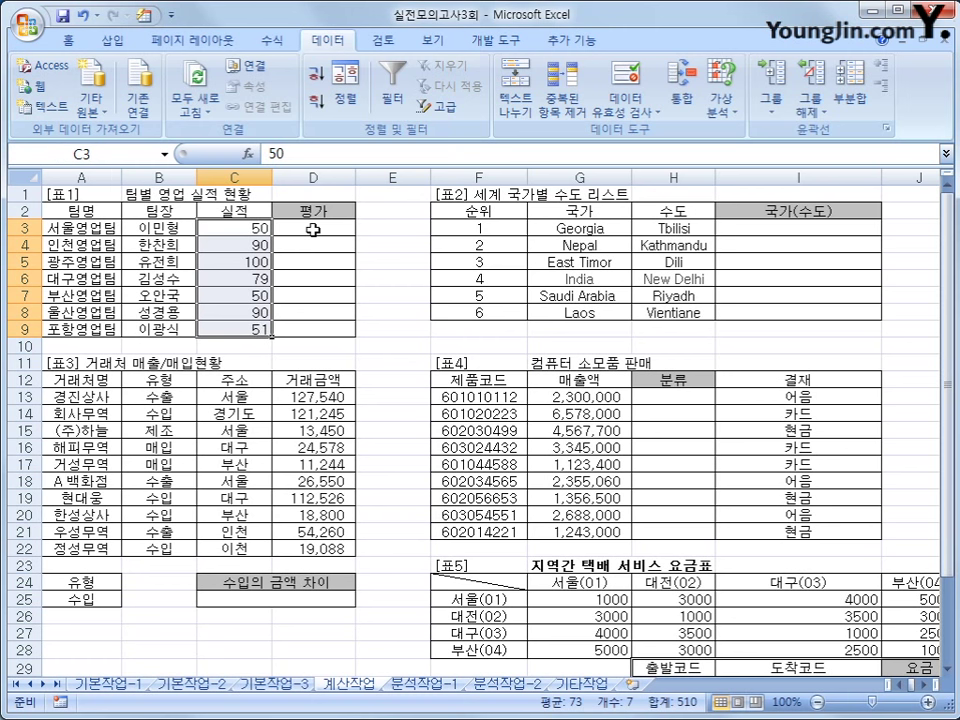
{"action": "left_click", "coordinate": [313, 230]}
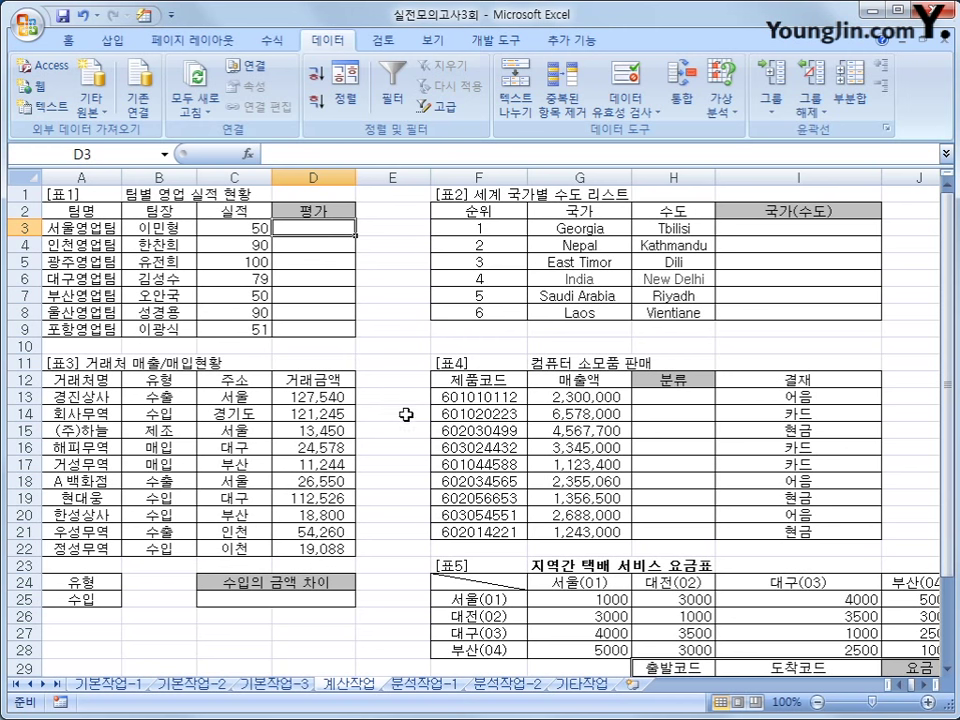
{"action": "type", "text": "="}
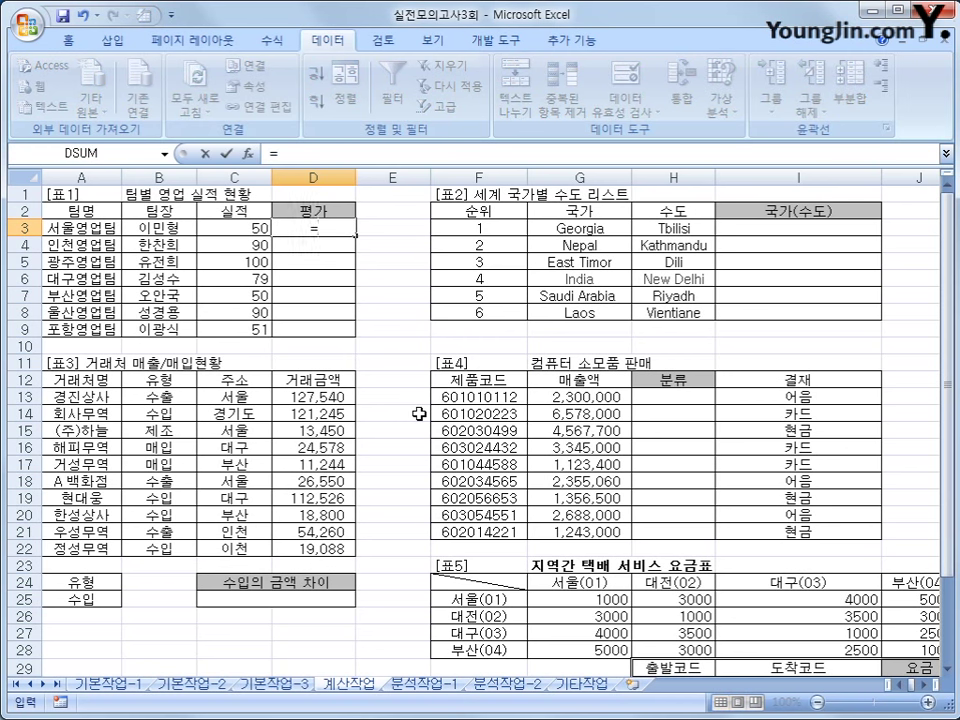
{"action": "type", "text": "aver"}
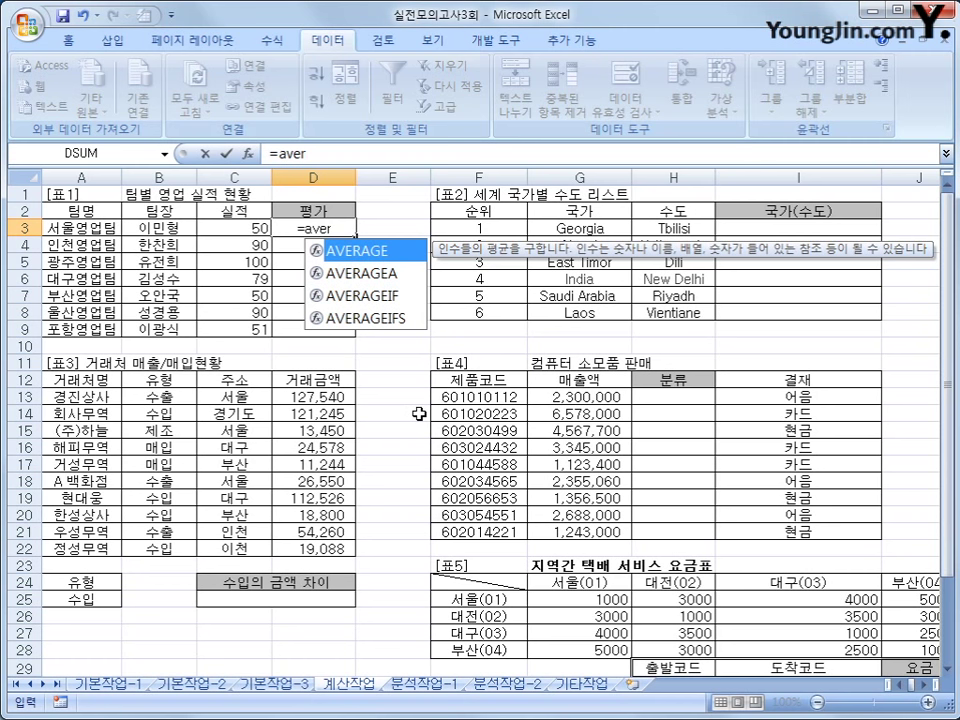
{"action": "key", "text": "Tab"}
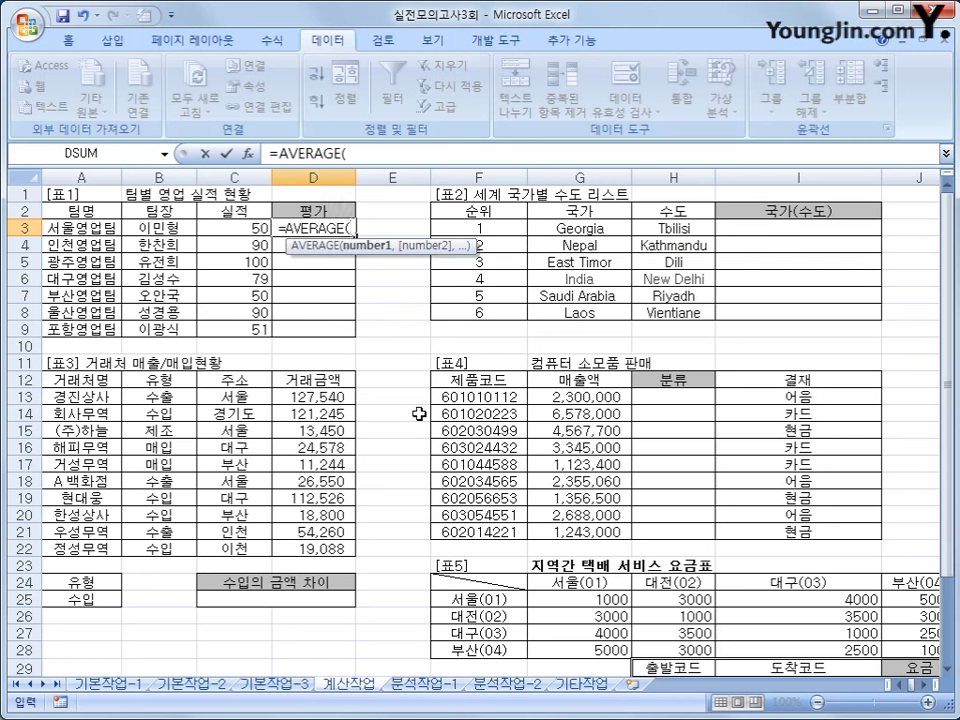
{"action": "left_click_drag", "start_coordinate": [245, 228], "coordinate": [262, 326]}
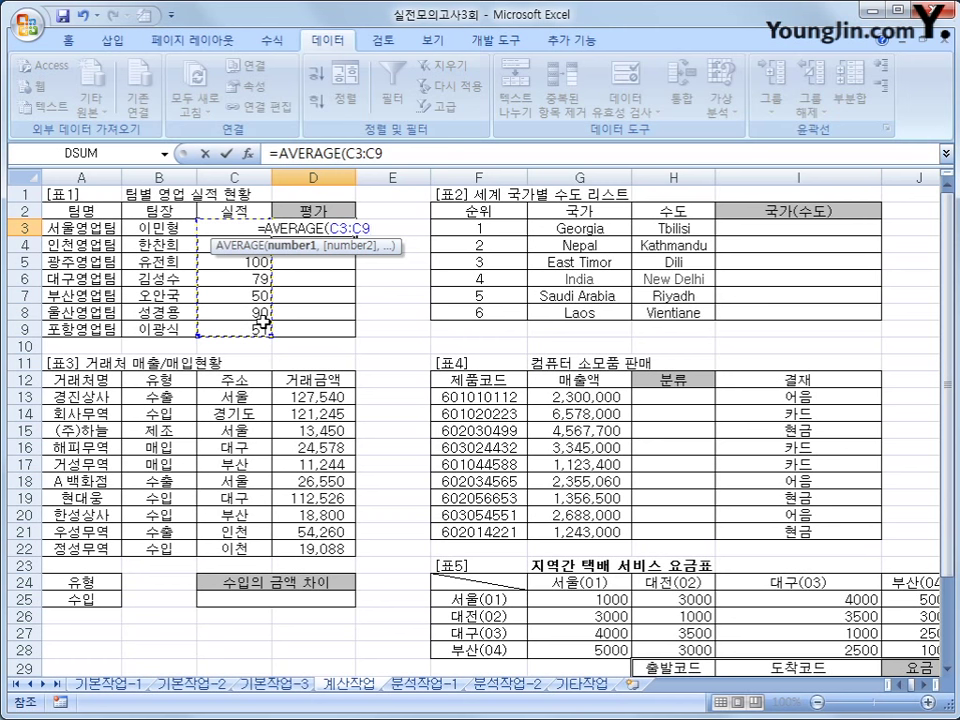
{"action": "key", "text": "F4"}
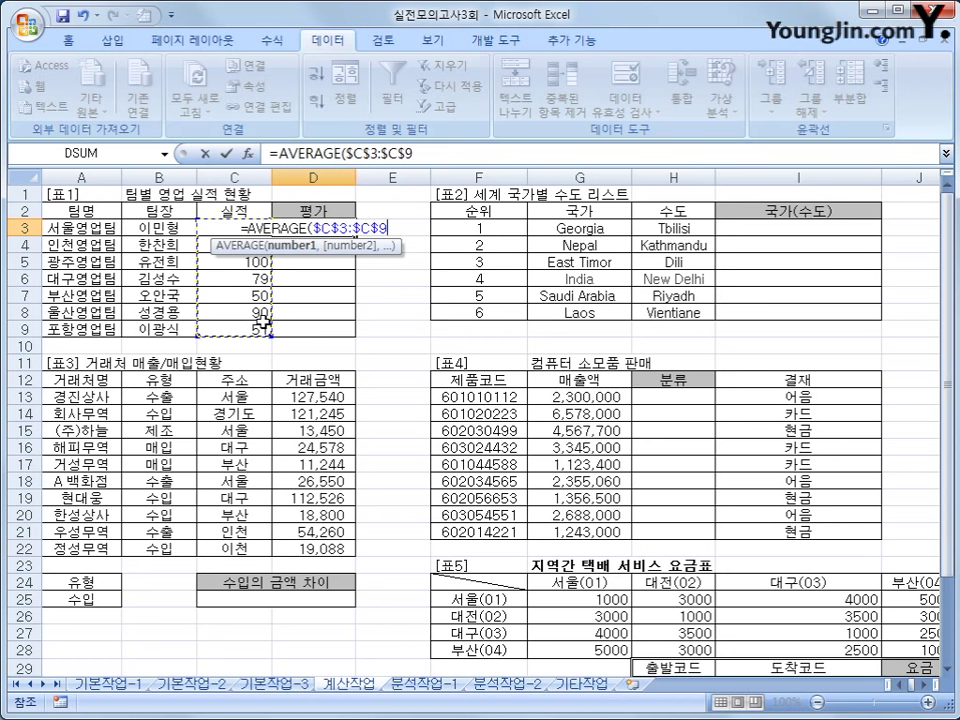
{"action": "type", "text": ")"}
{"action": "key", "text": "Return"}
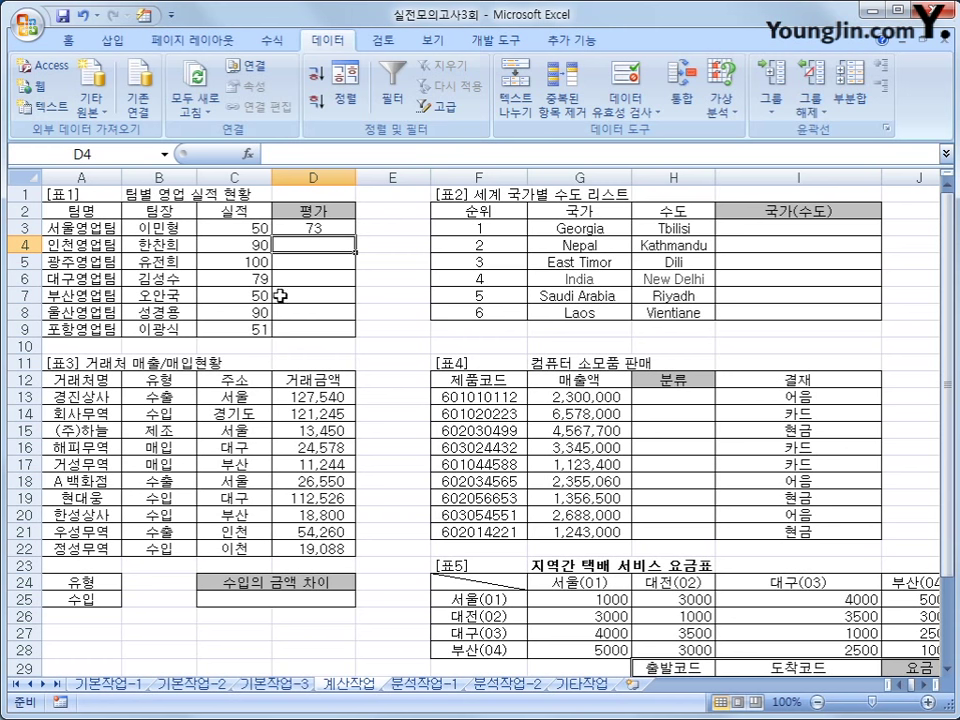
- Turn the D3 formula into an IF whose condition tests C3>=AVERAGE($C$3:$C$9)
{"action": "left_click", "coordinate": [345, 226]}
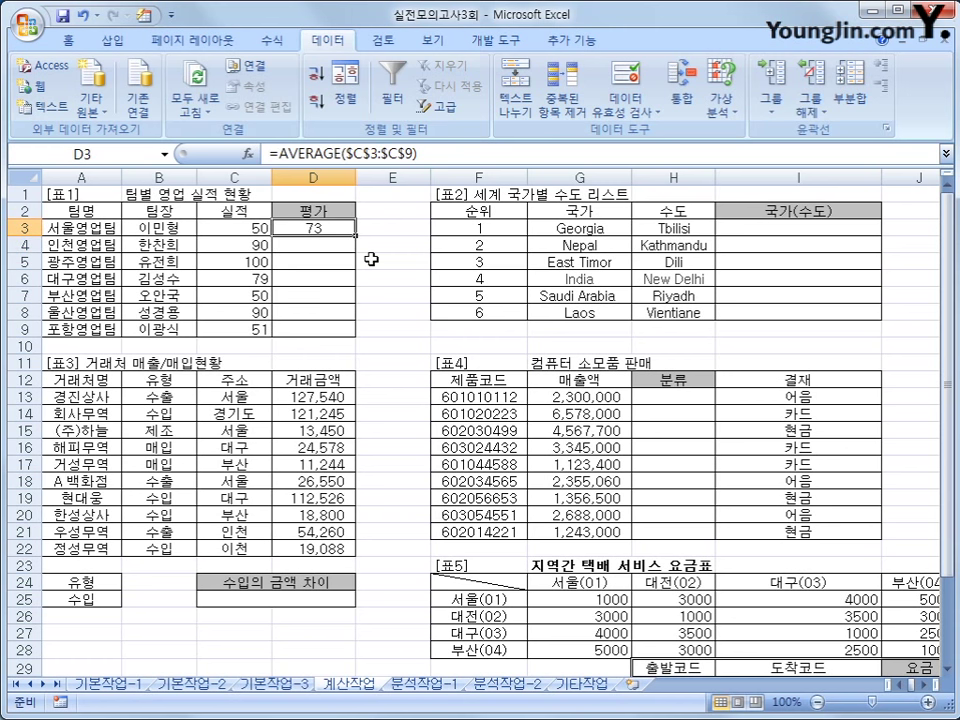
{"action": "left_click", "coordinate": [207, 226]}
{"action": "left_click", "coordinate": [300, 227]}
{"action": "left_click", "coordinate": [300, 251]}
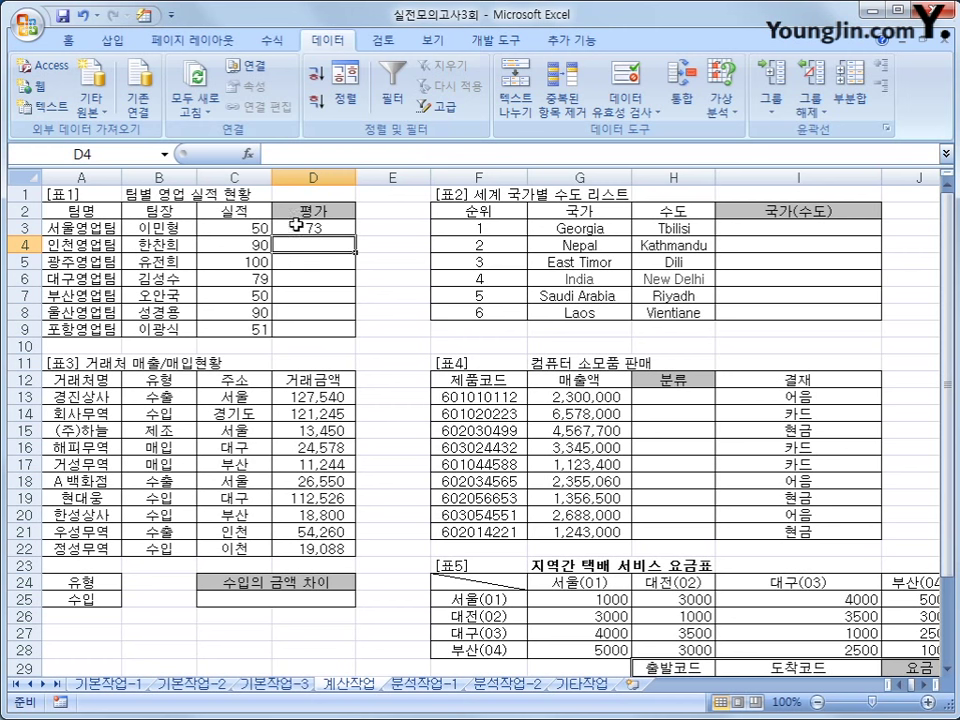
{"action": "left_click", "coordinate": [296, 224]}
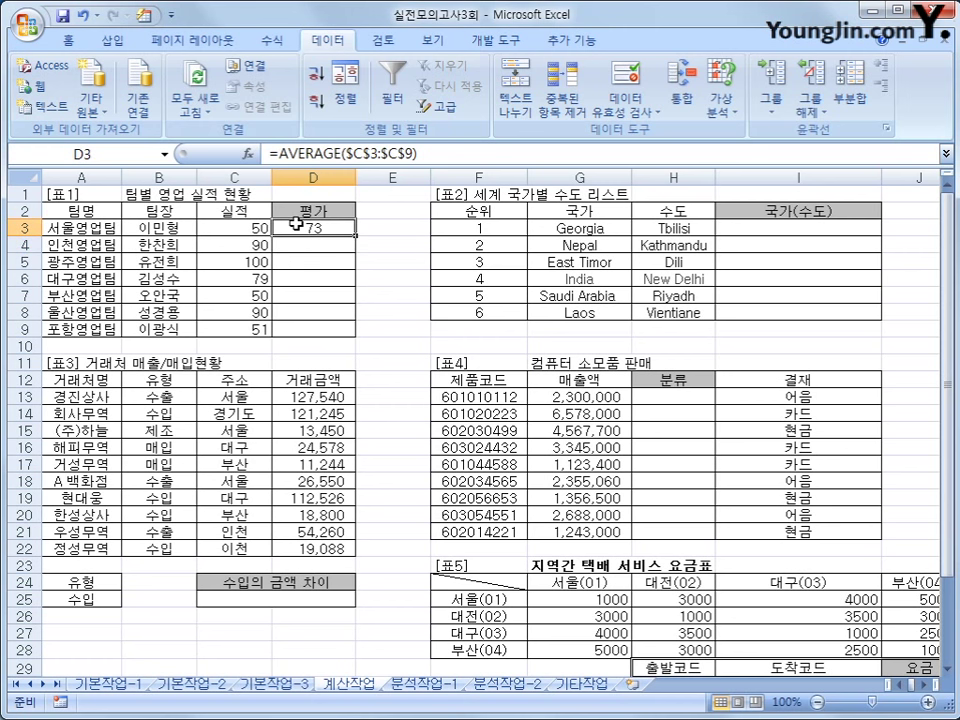
{"action": "left_click", "coordinate": [278, 154]}
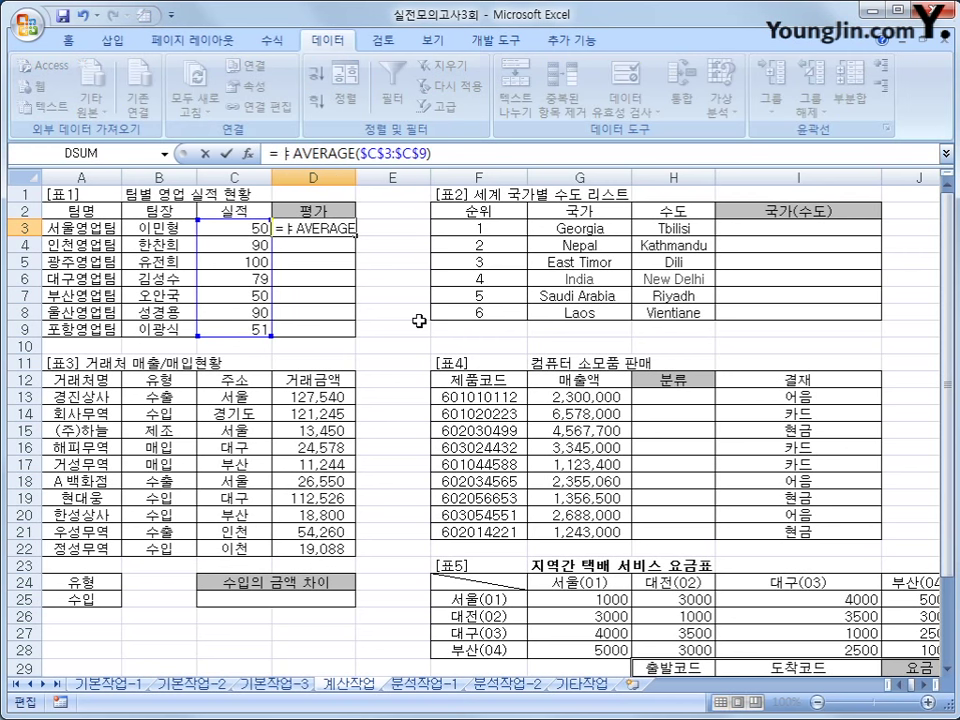
{"action": "key", "text": "BackSpace"}
{"action": "type", "text": "if("}
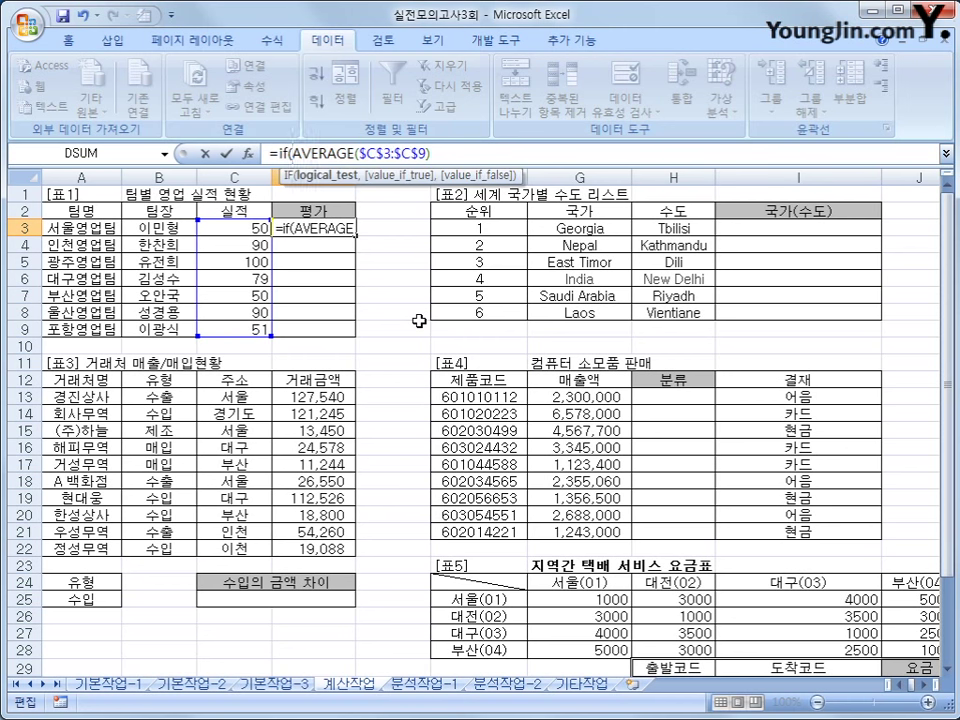
{"action": "left_click", "coordinate": [233, 232]}
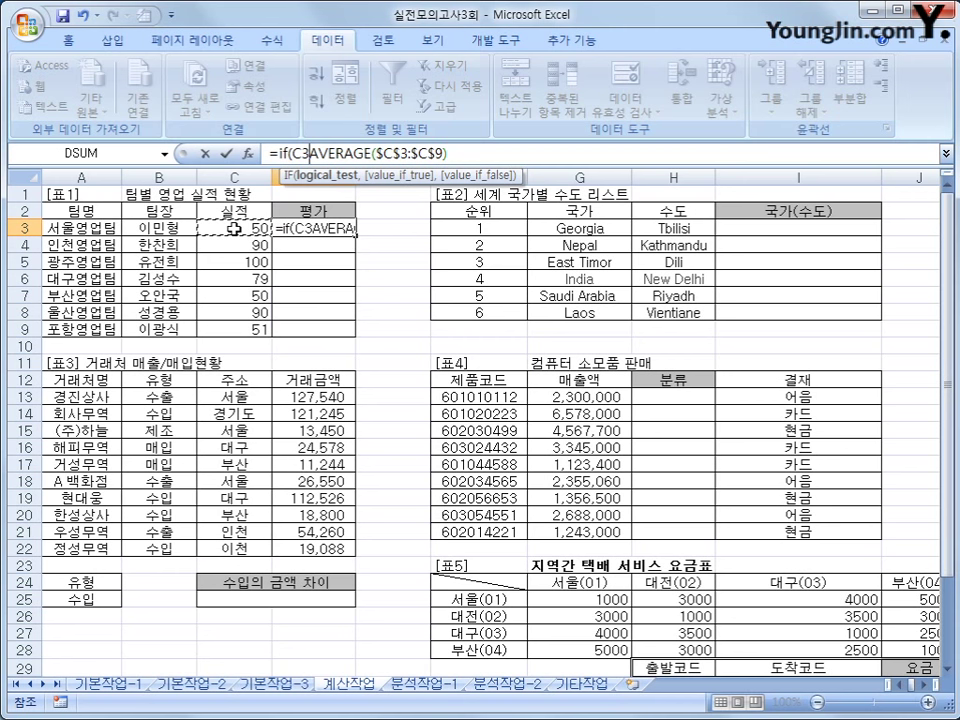
{"action": "type", "text": ">="}
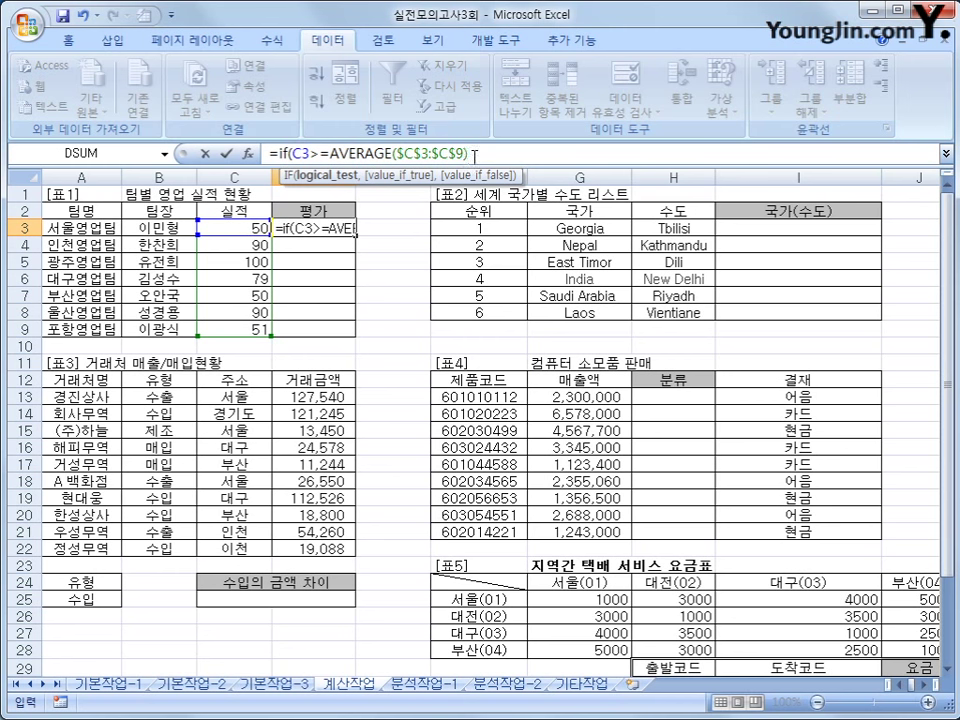
- Complete the IF formula in D3 so it returns "실적우수" when the condition is true and "부진" otherwise
{"action": "key", "text": "F2"}
{"action": "type", "text": "),"}
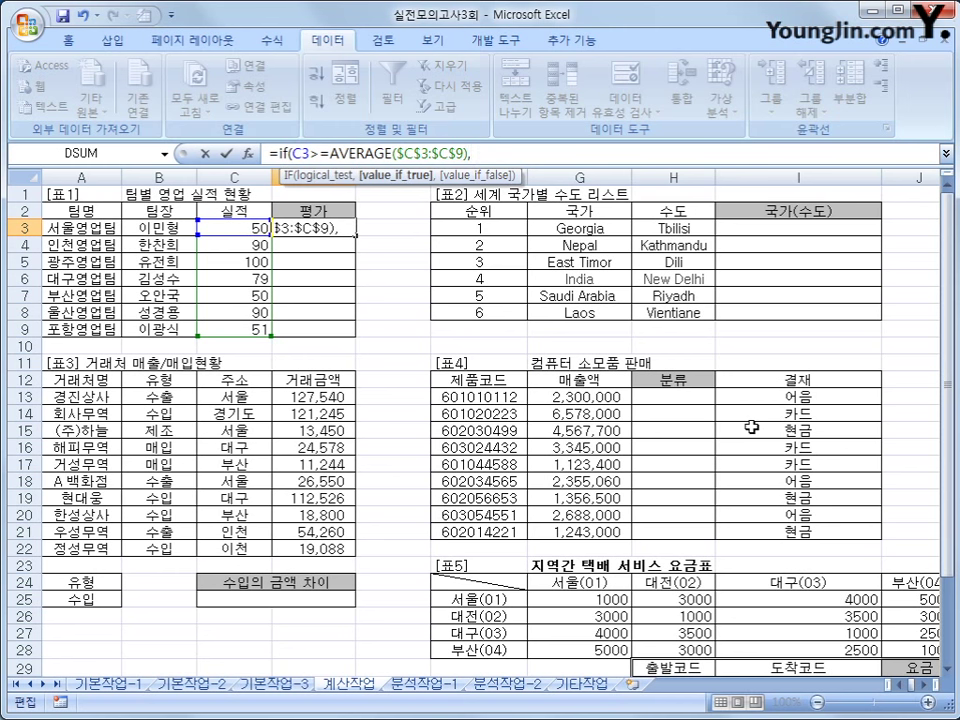
{"action": "type", "text": "\"시ㄹ적우수\""}
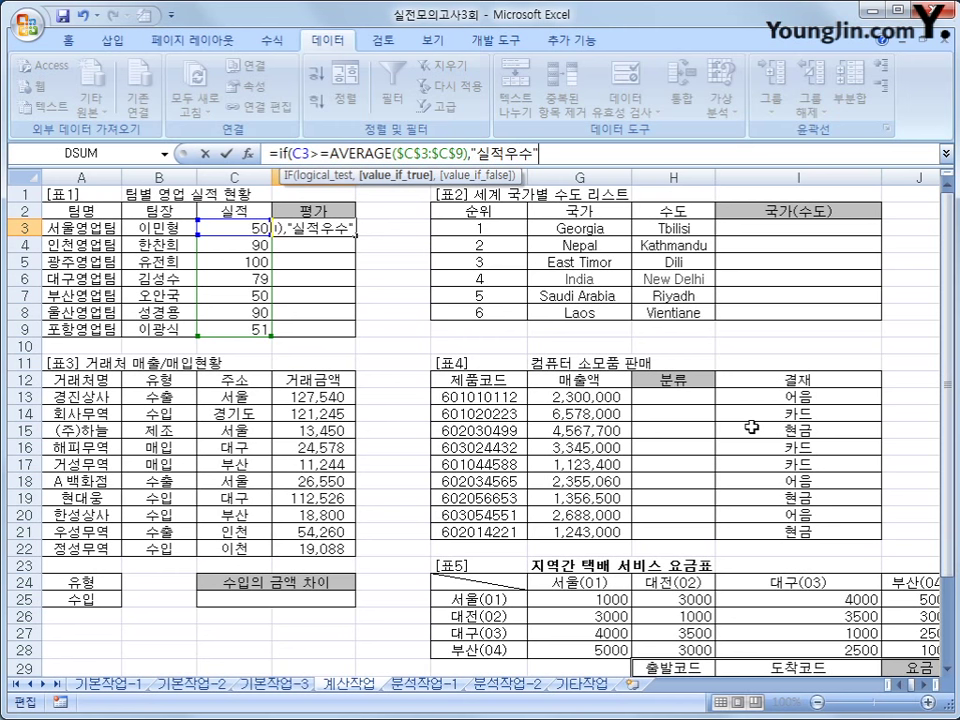
{"action": "type", "text": ","}
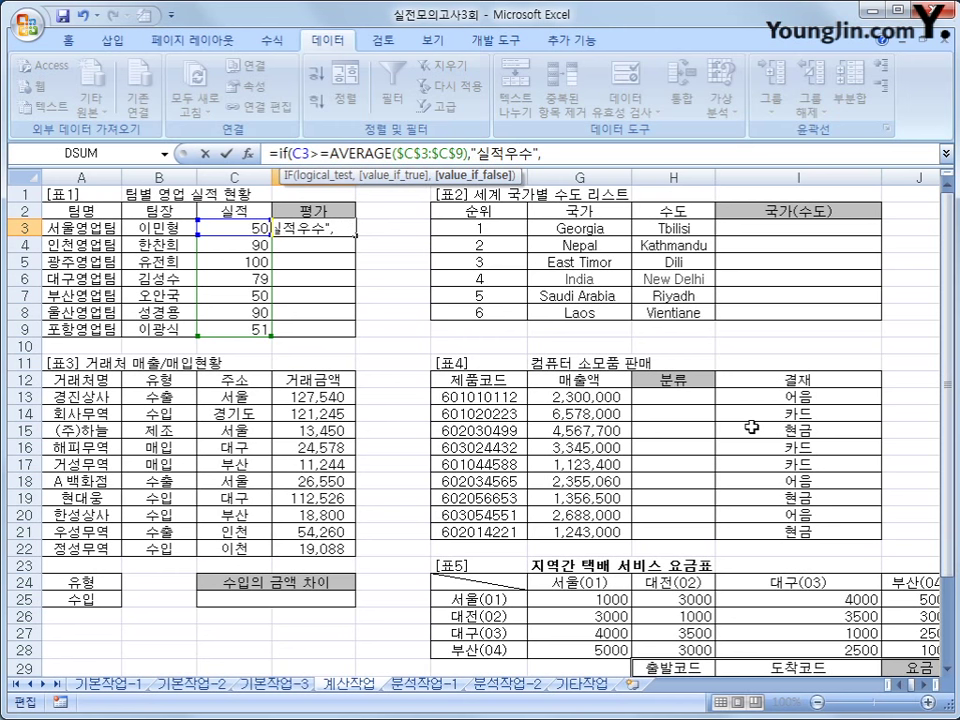
{"action": "type", "text": "\"부지"}
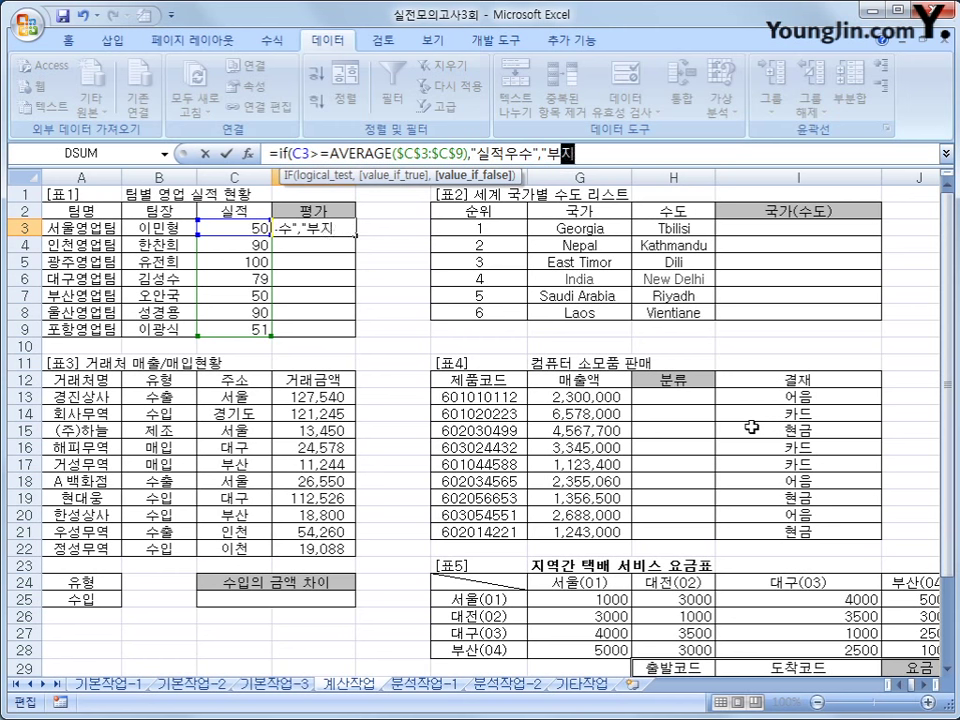
{"action": "type", "text": "ㄴ\""}
{"action": "type", "text": ")"}
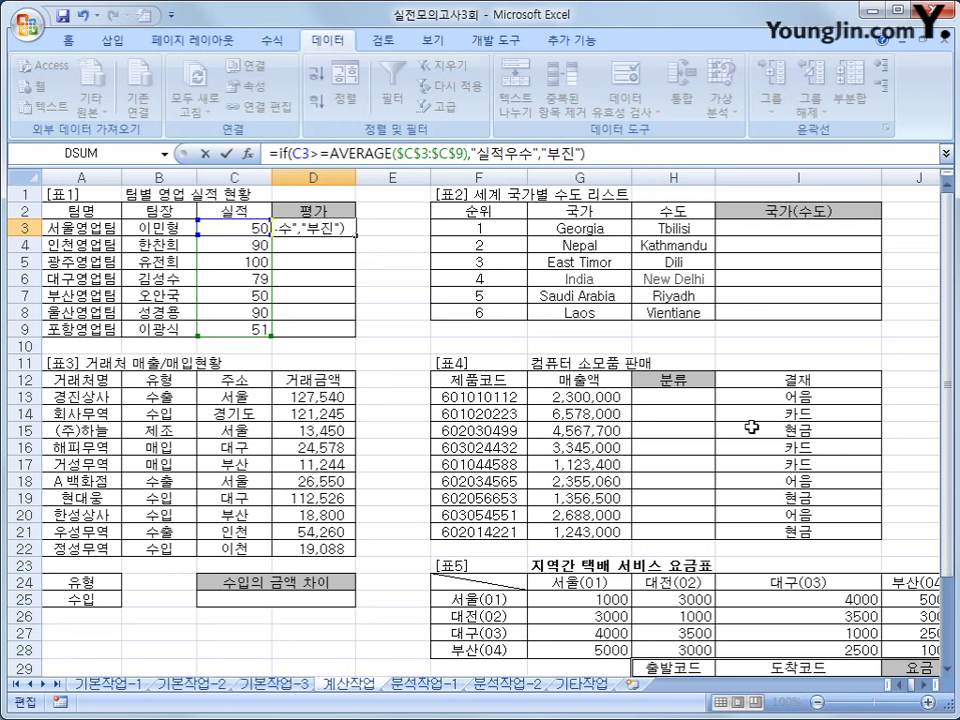
{"action": "key", "text": "Return"}
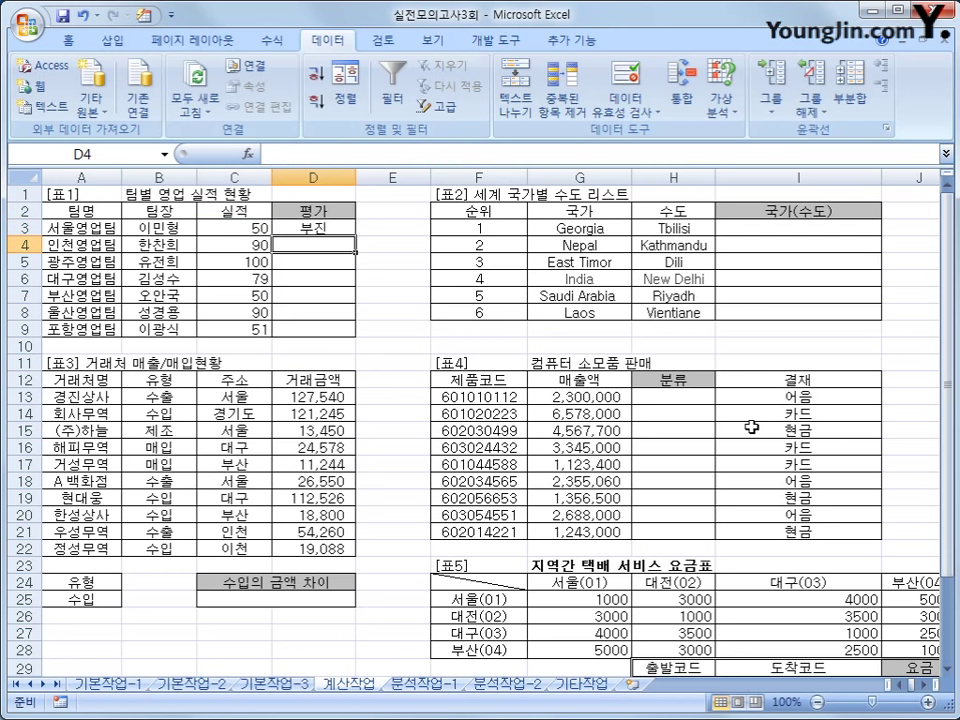
- Fill the 평가 formula in D3 down through D9 of 표1
{"action": "left_click", "coordinate": [336, 226]}
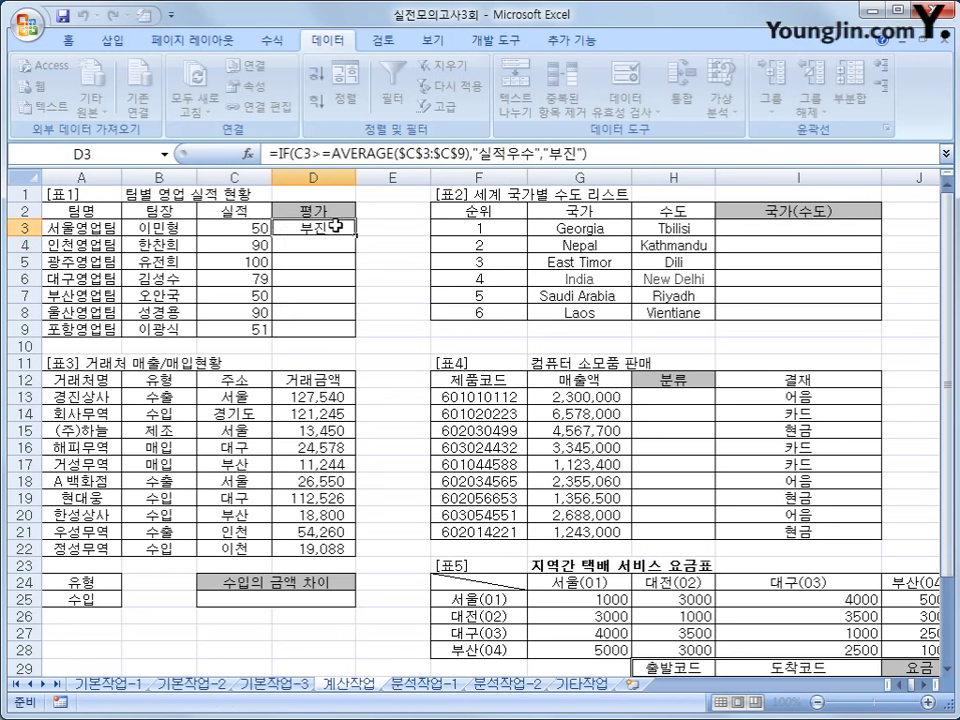
{"action": "left_click_drag", "start_coordinate": [355, 234], "coordinate": [357, 336]}
{"action": "left_click", "coordinate": [340, 330]}
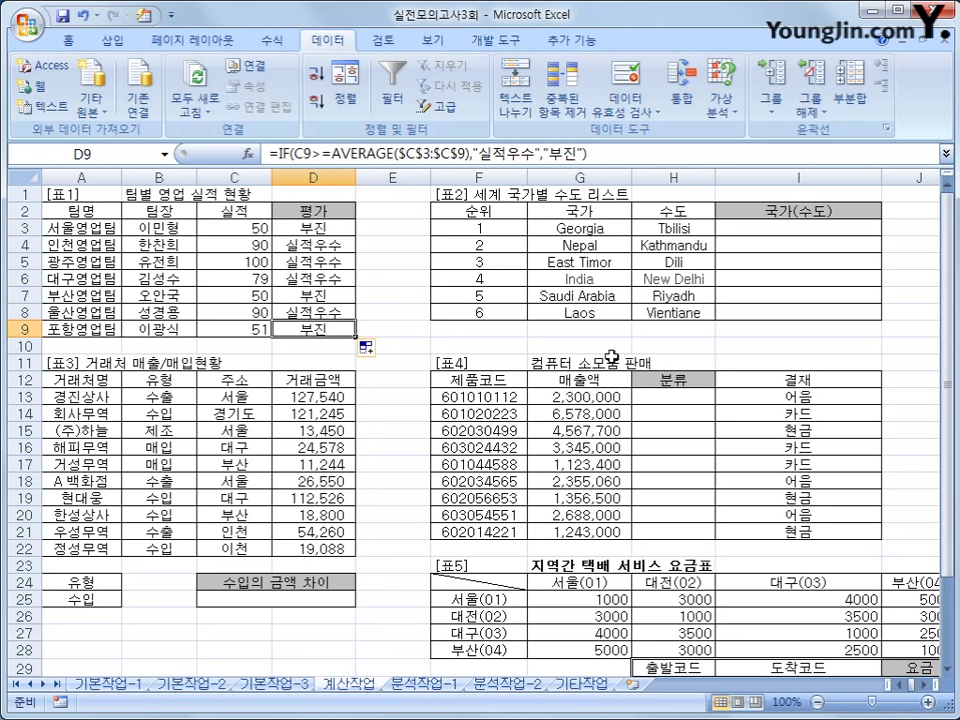
- Start the 국가(수도) formula in I3 of 표2 with the uppercase country and an opening parenthesis: =UPPER(G3)&"("&
{"action": "left_click", "coordinate": [585, 229]}
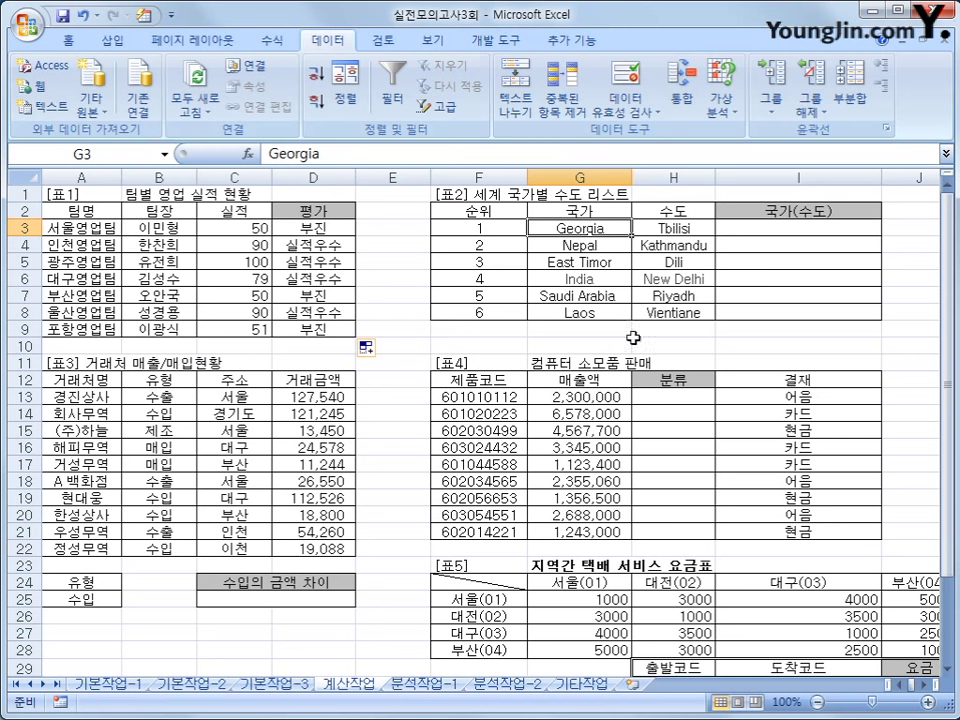
{"action": "left_click", "coordinate": [690, 230]}
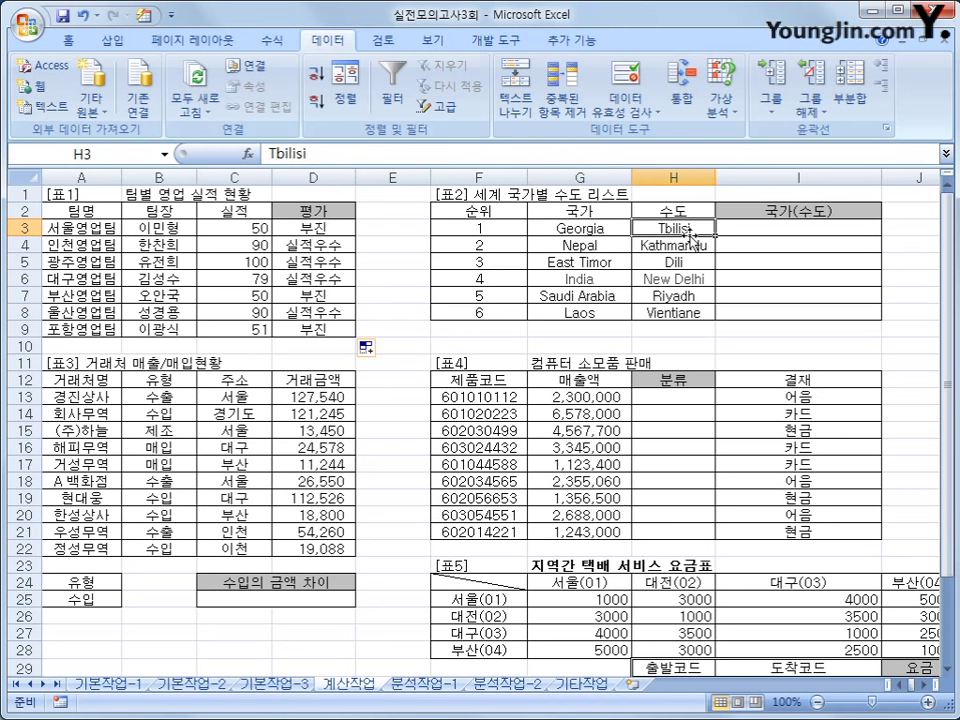
{"action": "left_click", "coordinate": [819, 232]}
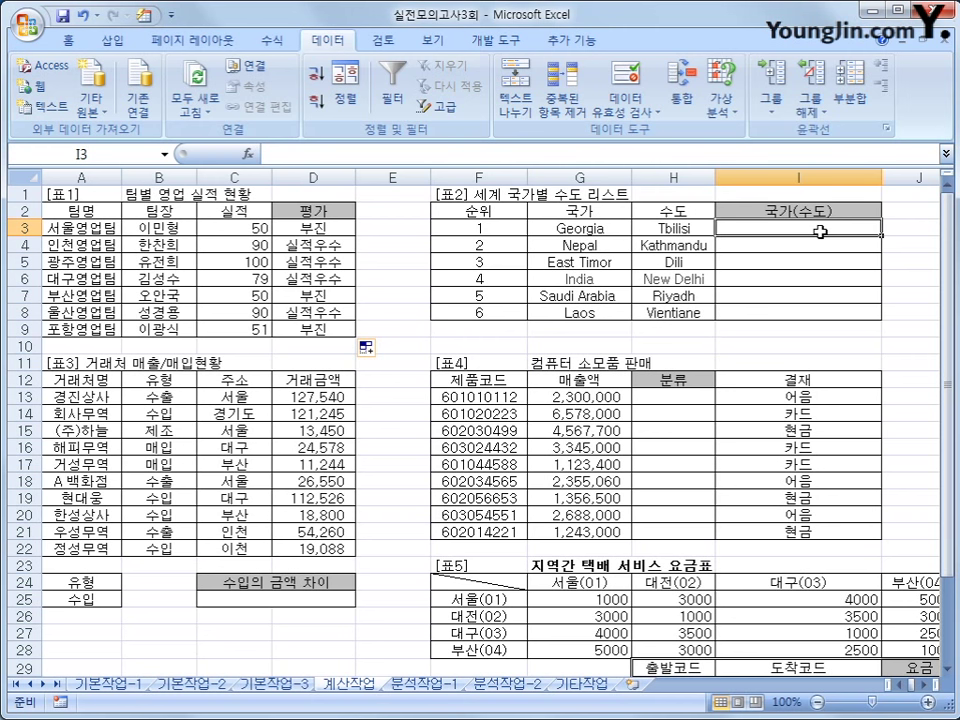
{"action": "type", "text": "=ㅋ"}
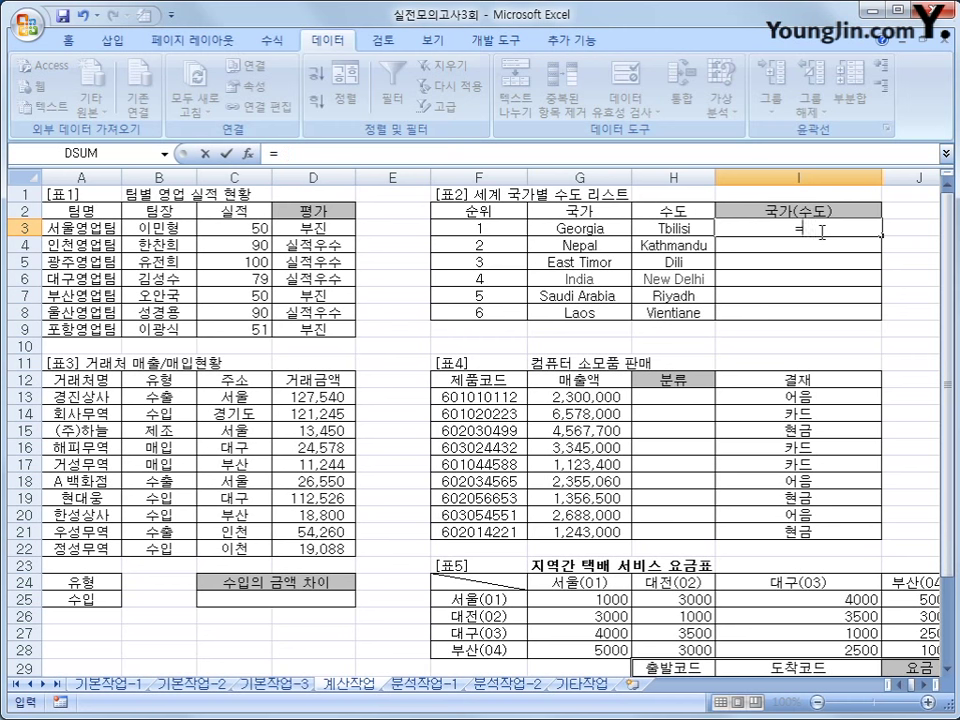
{"action": "key", "text": "BackSpace"}
{"action": "type", "text": "u"}
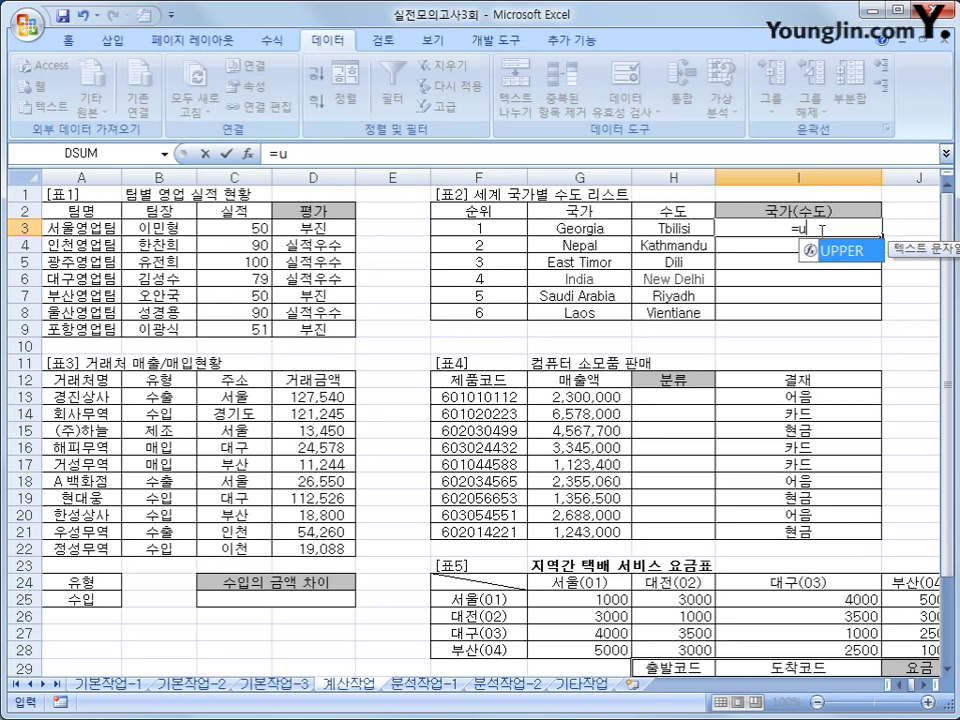
{"action": "key", "text": "Tab"}
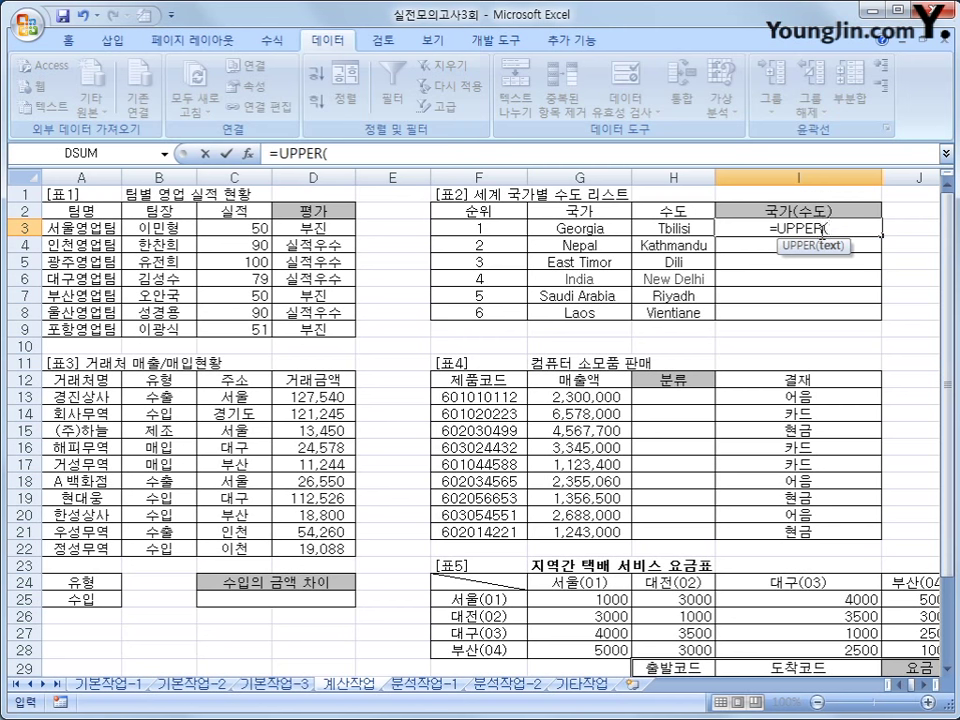
{"action": "left_click", "coordinate": [563, 228]}
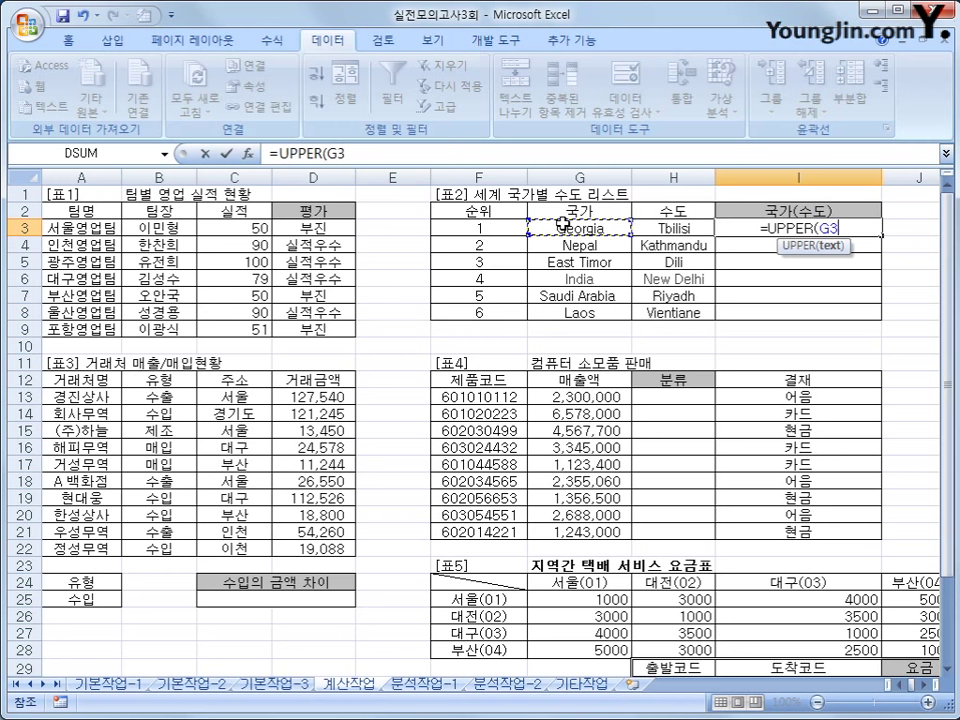
{"action": "type", "text": ")&"}
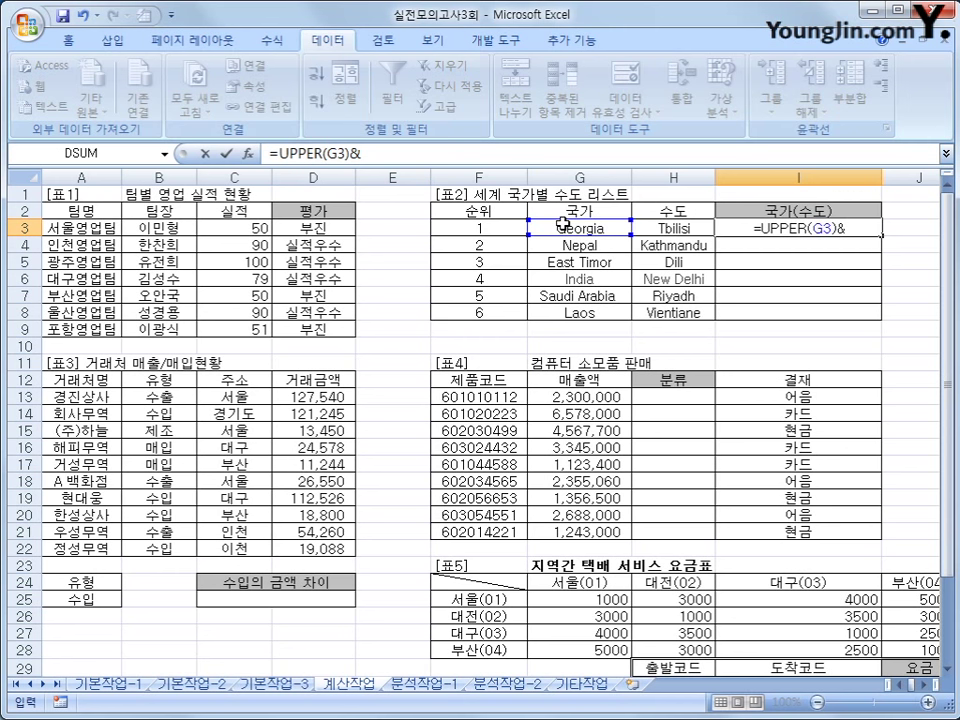
{"action": "type", "text": "\""}
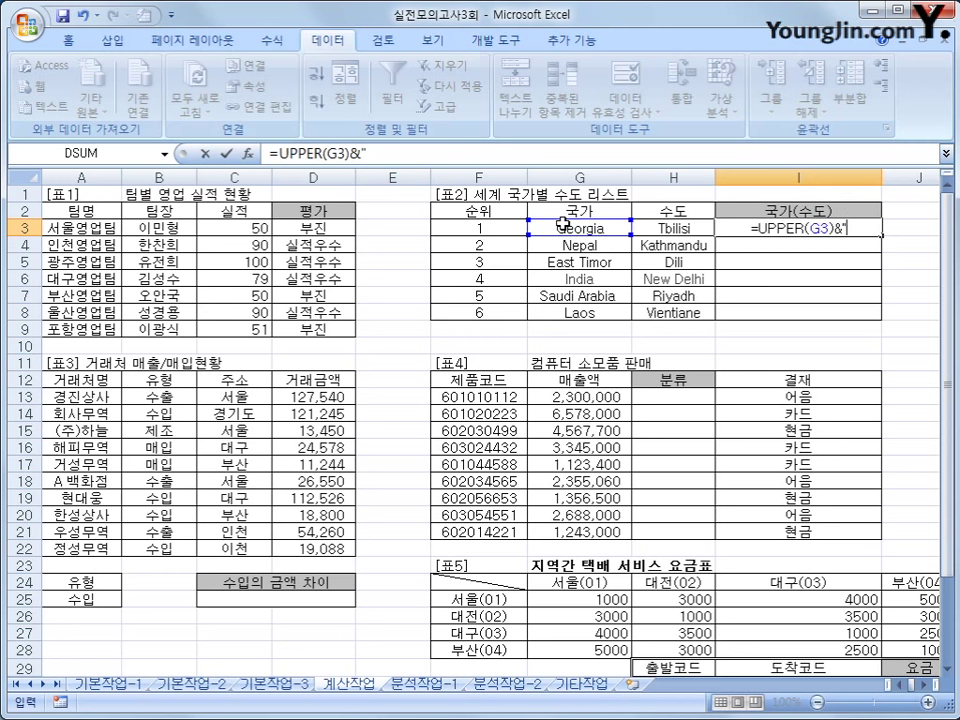
{"action": "type", "text": "("}
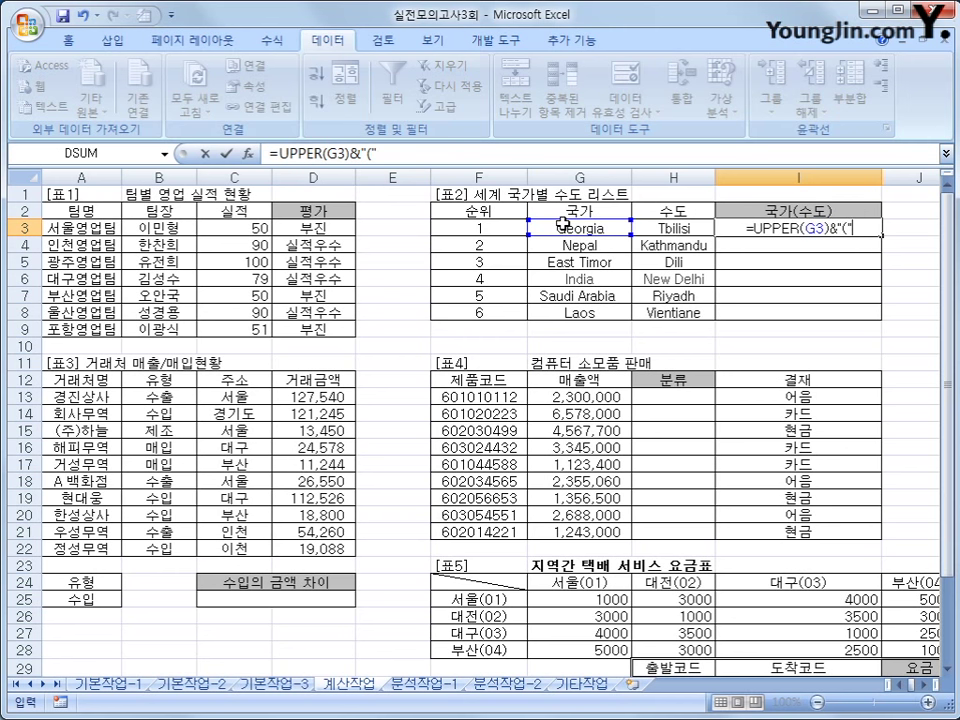
{"action": "type", "text": "\"&"}
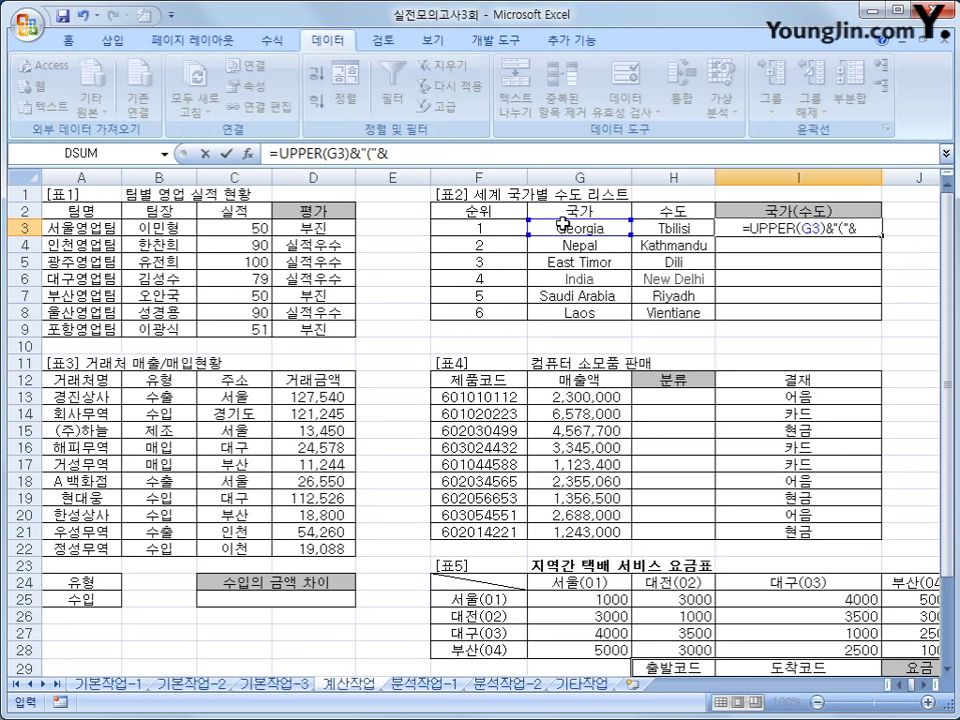
- Finish the I3 formula by appending PROPER(H3)&")" for the capital and the closing parenthesis
{"action": "type", "text": "pro"}
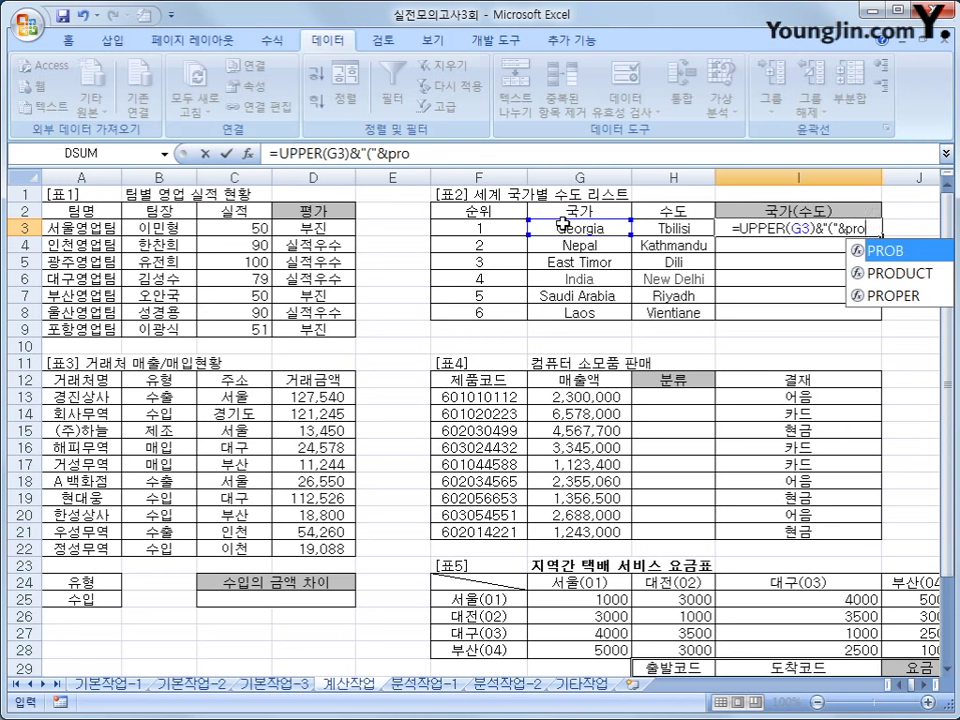
{"action": "type", "text": "pe"}
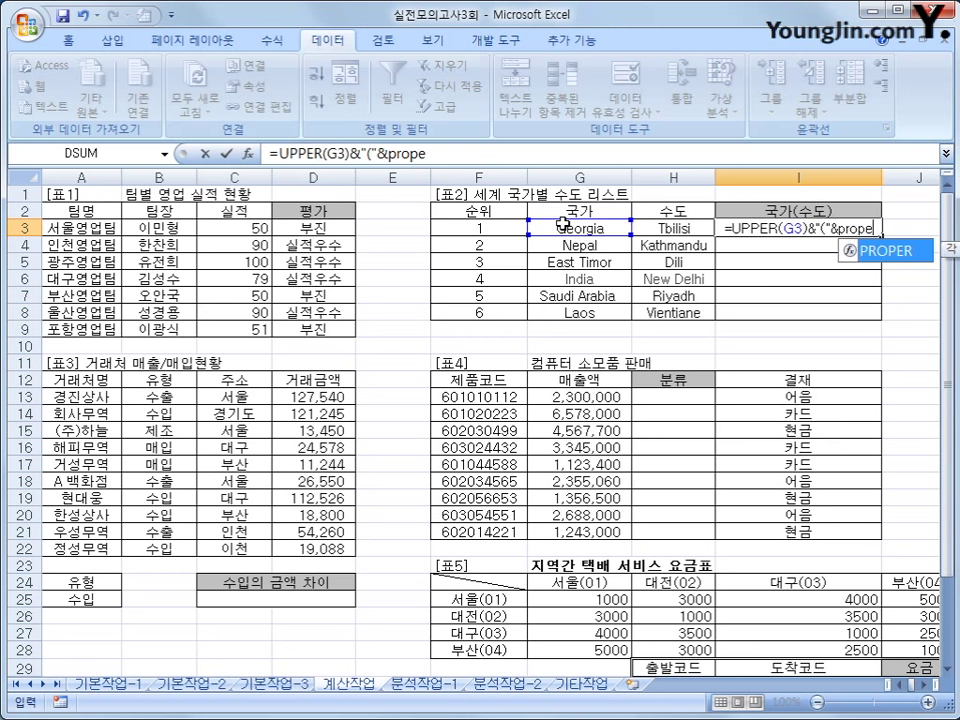
{"action": "type", "text": "r(H3"}
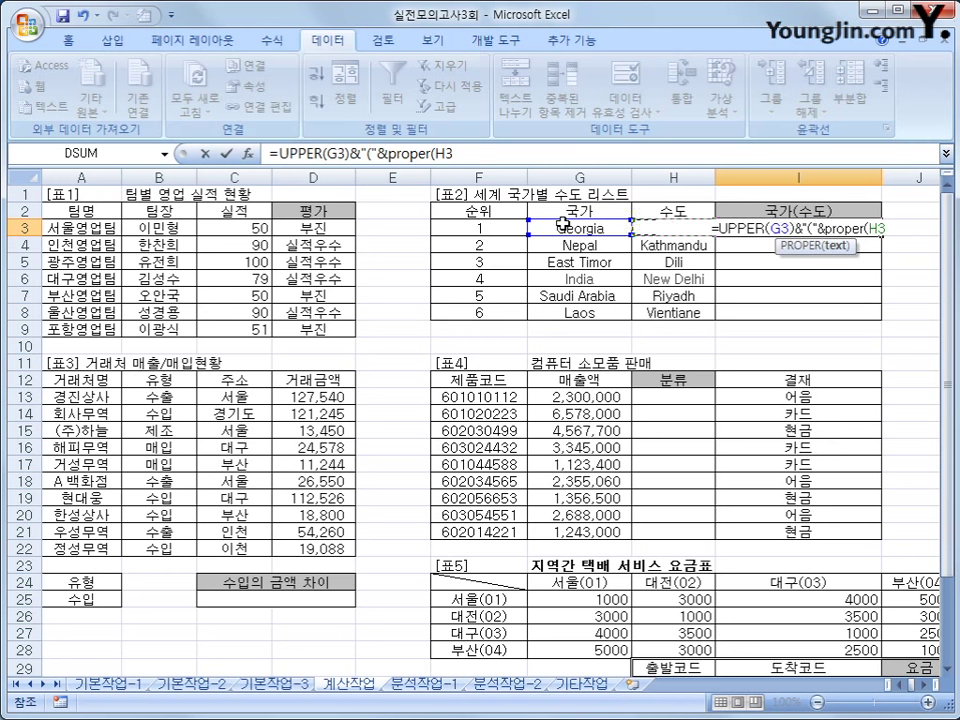
{"action": "type", "text": ")"}
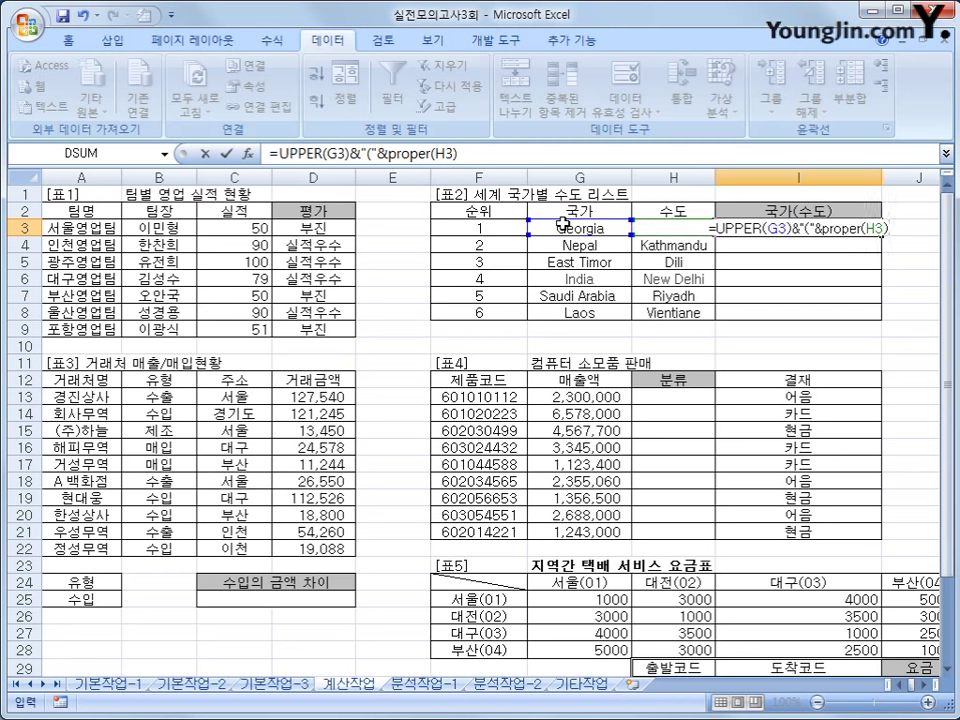
{"action": "type", "text": "&\""}
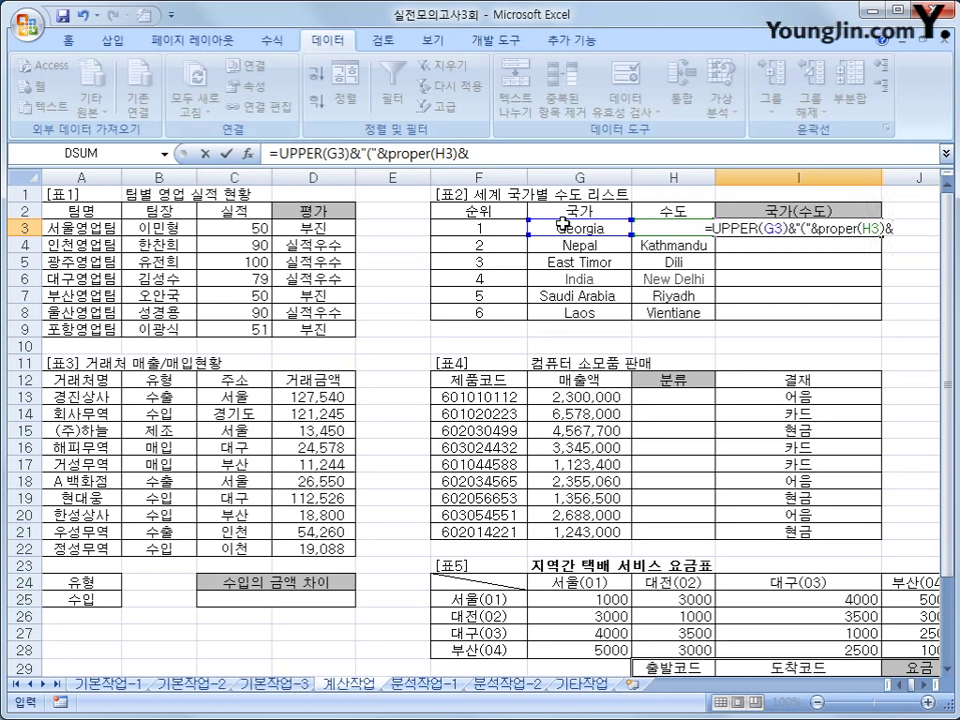
{"action": "type", "text": ")\""}
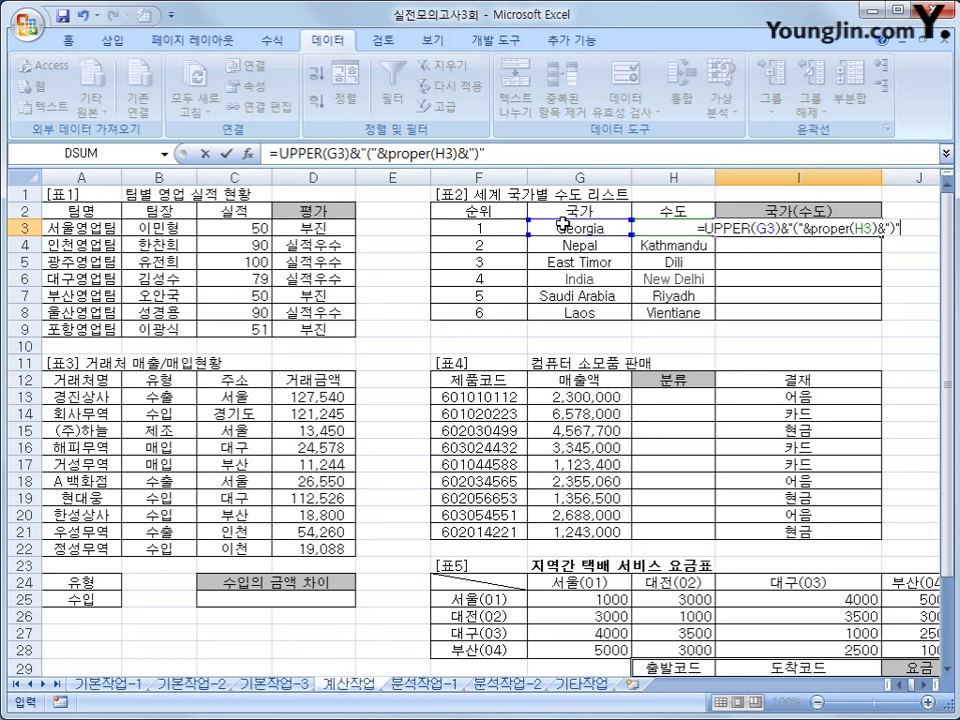
{"action": "key", "text": "Return"}
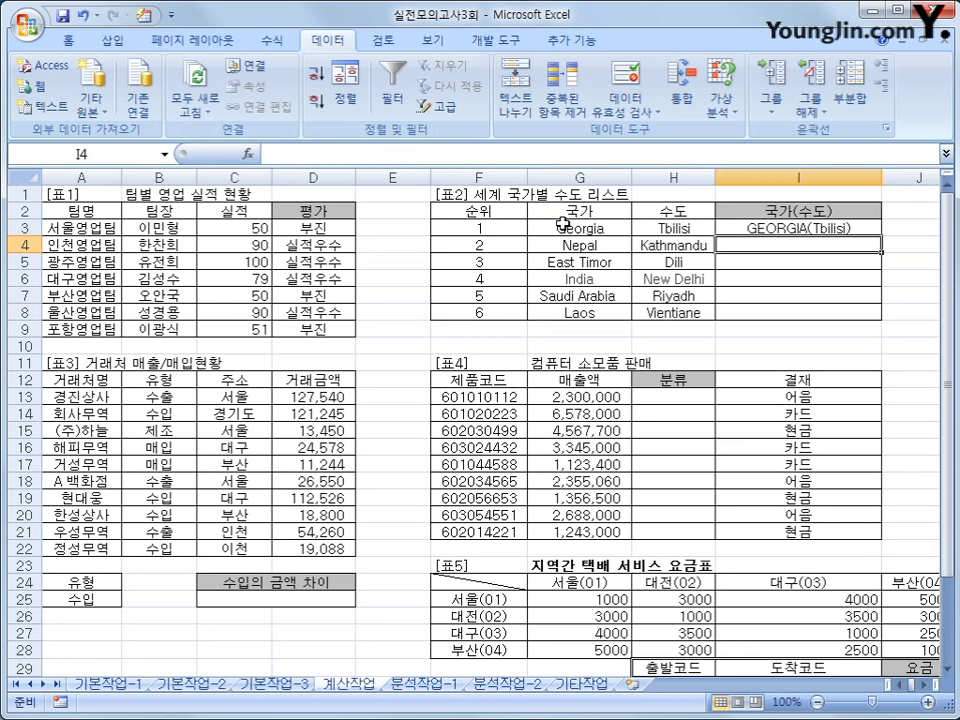
- Fill the 국가(수도) formula in I3 down through I8 of 표2
{"action": "left_click", "coordinate": [790, 230]}
{"action": "left_click_drag", "start_coordinate": [881, 235], "coordinate": [875, 316]}
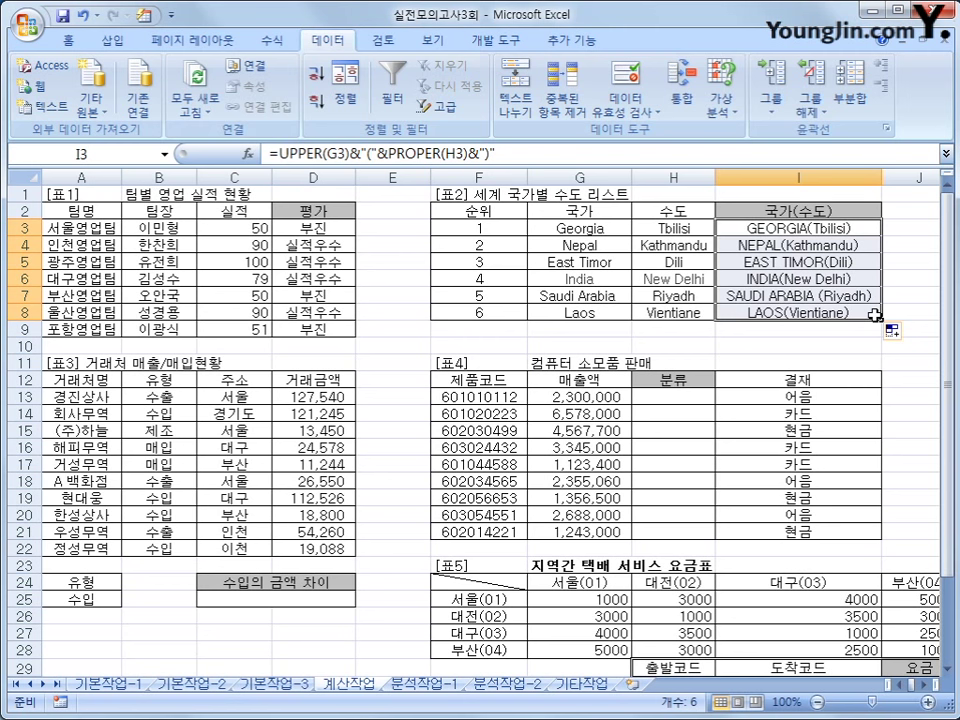
{"action": "left_click", "coordinate": [797, 316]}
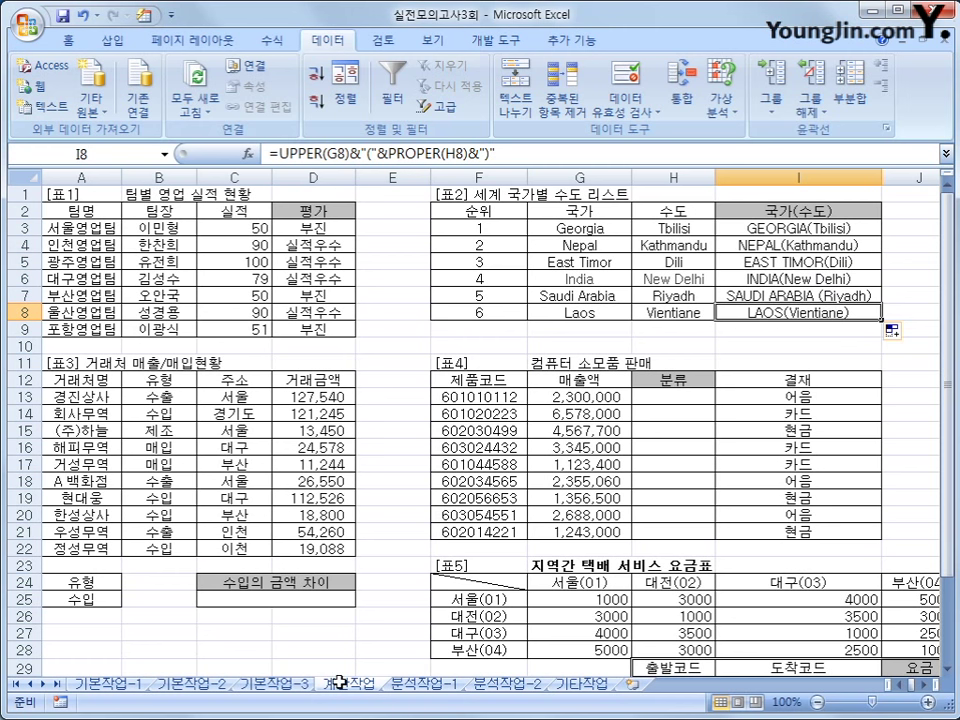
{"action": "left_click", "coordinate": [272, 601]}
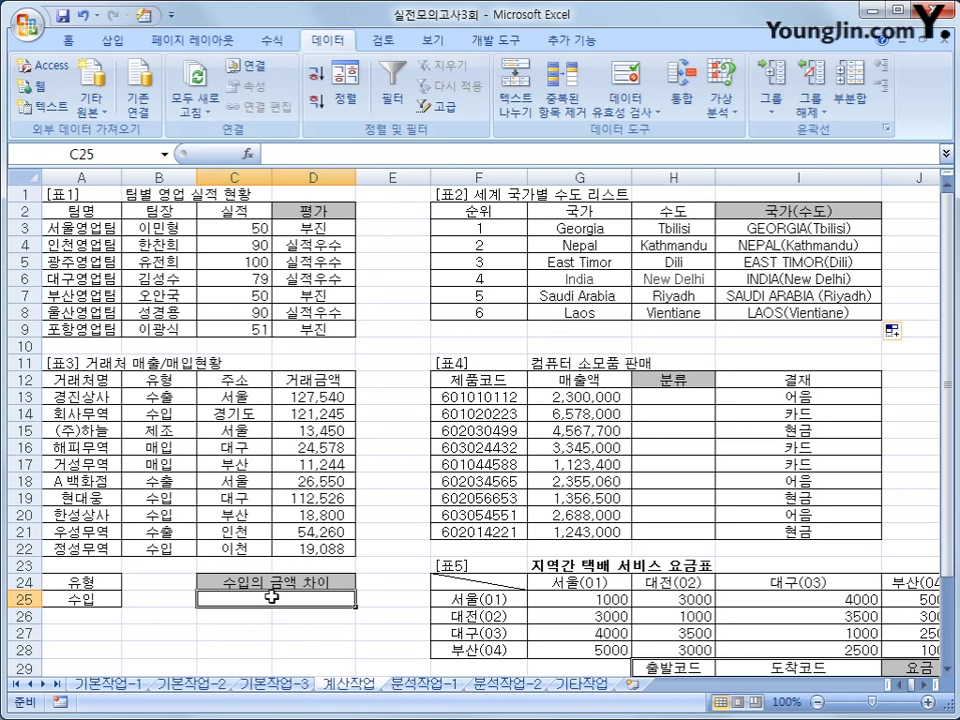
{"action": "left_click", "coordinate": [155, 383]}
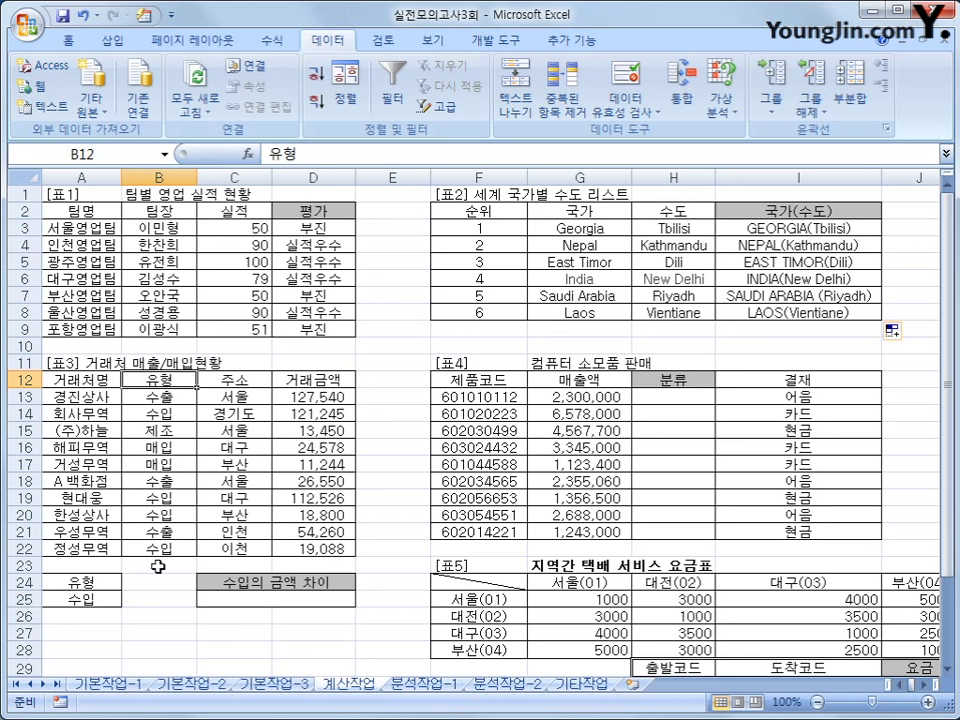
{"action": "left_click", "coordinate": [100, 597]}
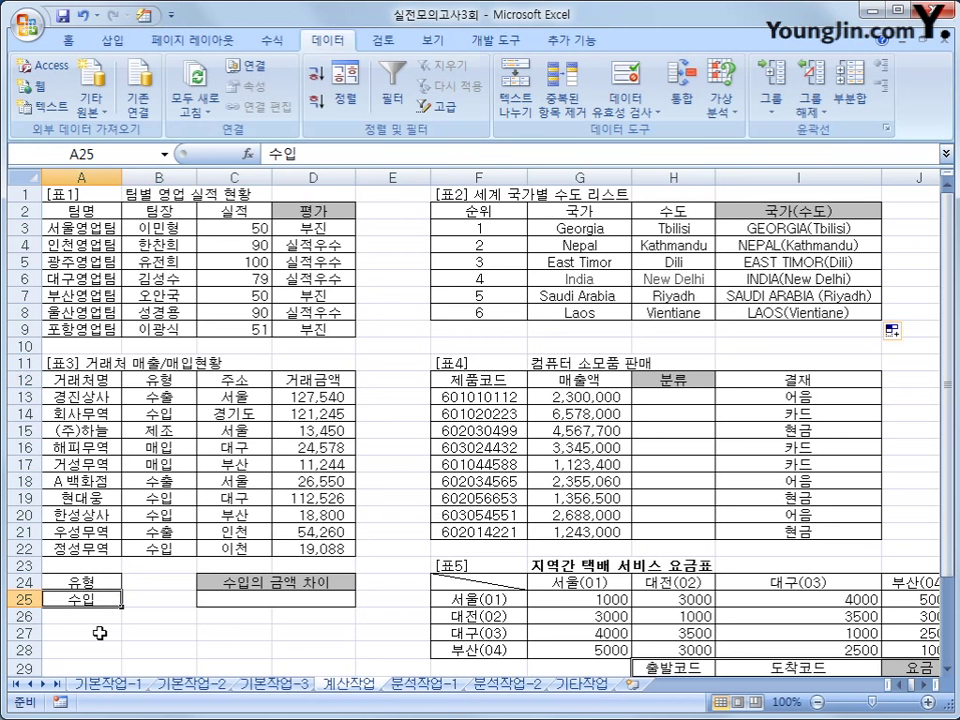
{"action": "left_click", "coordinate": [350, 413]}
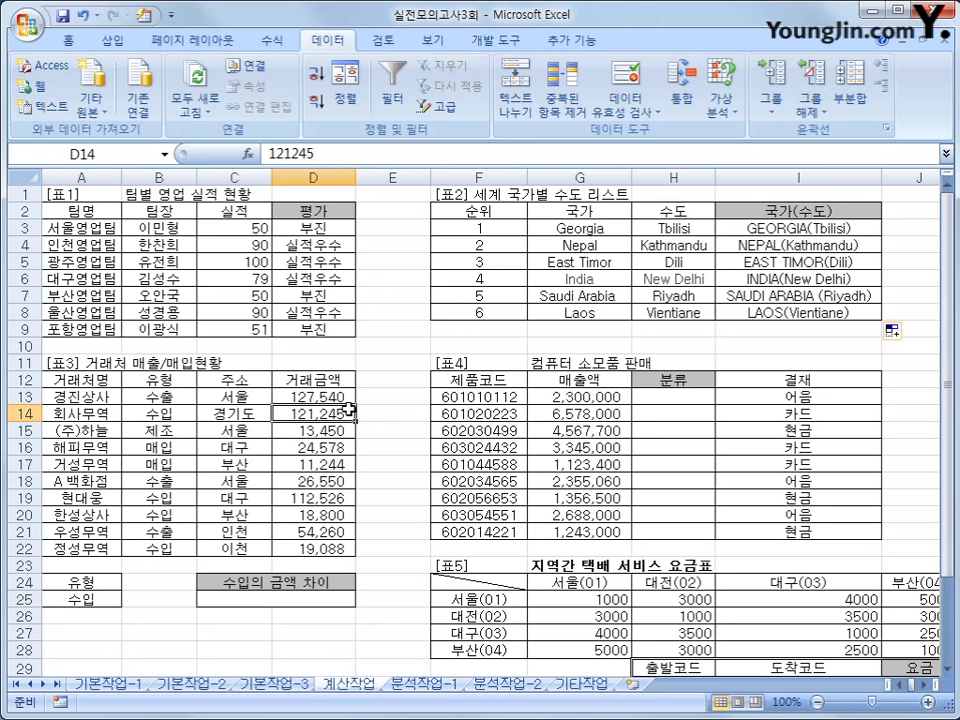
{"action": "left_click", "coordinate": [348, 396]}
{"action": "left_click", "coordinate": [341, 422]}
- Enter =DMAX(A12:D22,D12,A24:A25) in C25 of 표3 to get the largest 거래금액 for 수입
{"action": "left_click", "coordinate": [255, 600]}
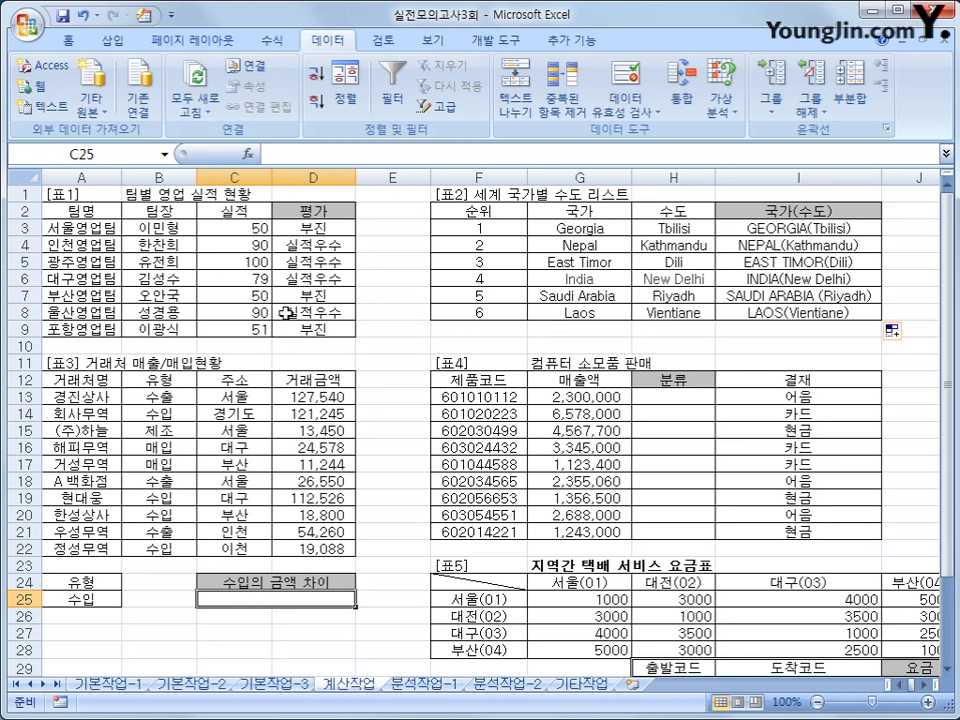
{"action": "type", "text": "="}
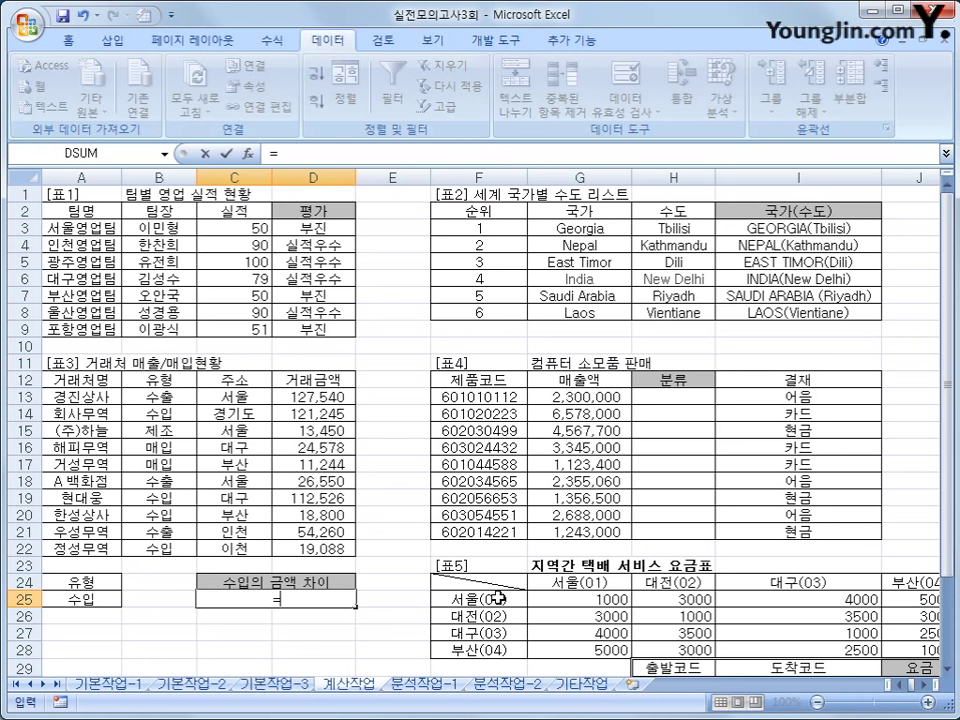
{"action": "type", "text": "dmax("}
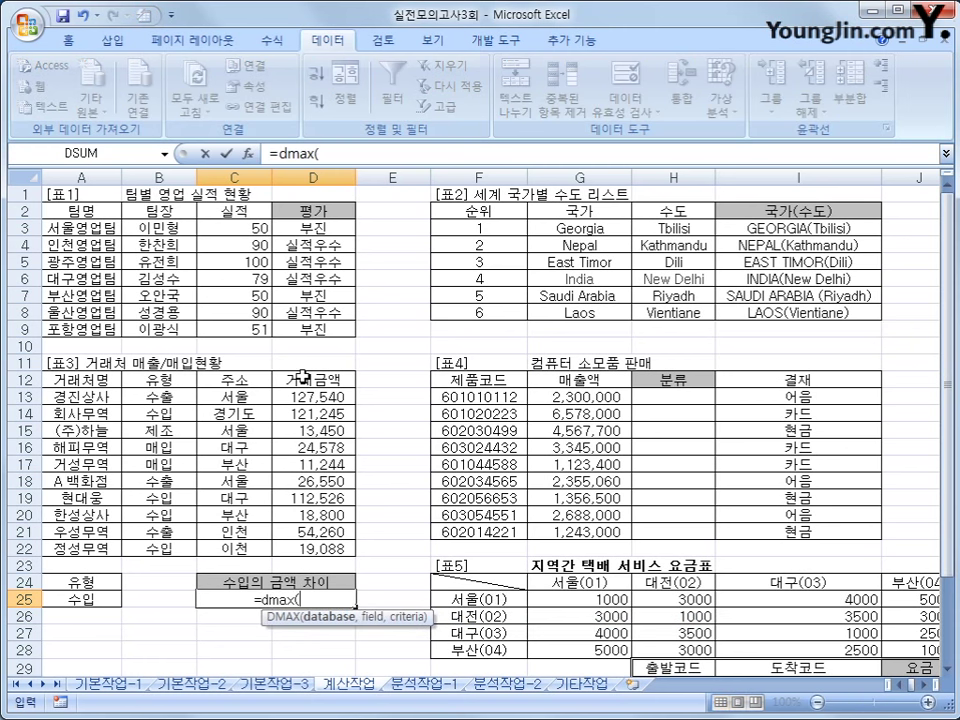
{"action": "left_click_drag", "start_coordinate": [60, 380], "coordinate": [328, 551]}
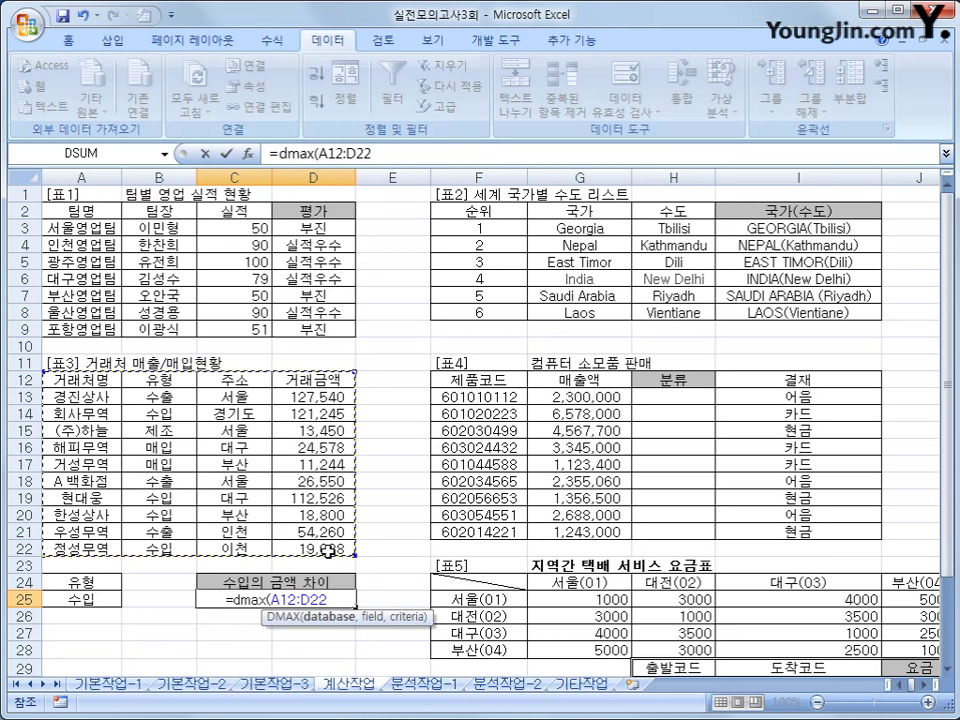
{"action": "type", "text": ","}
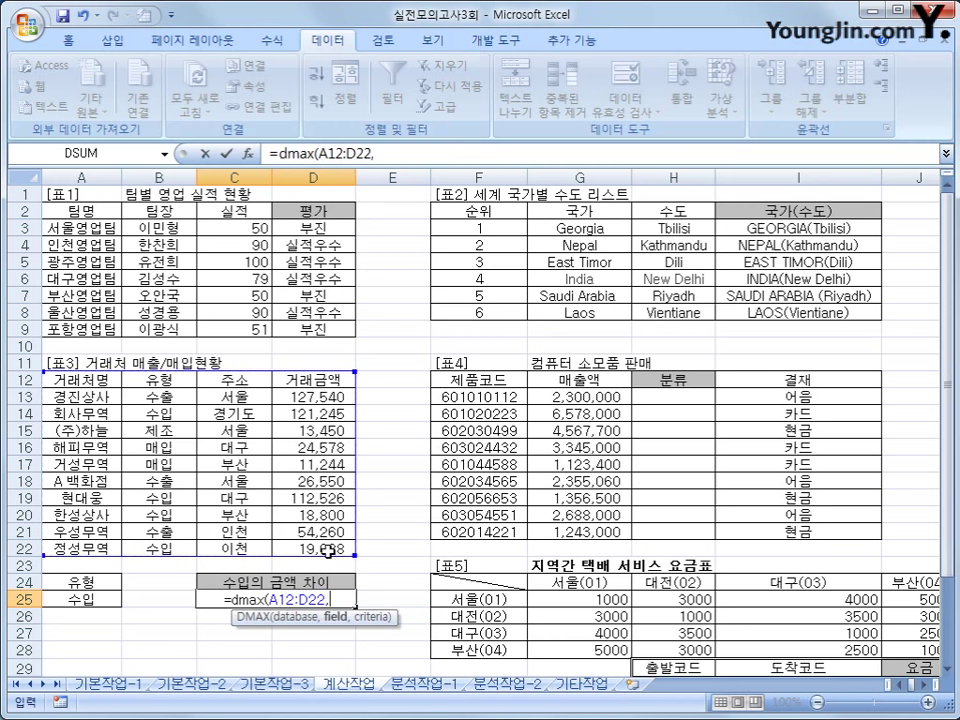
{"action": "left_click", "coordinate": [330, 381]}
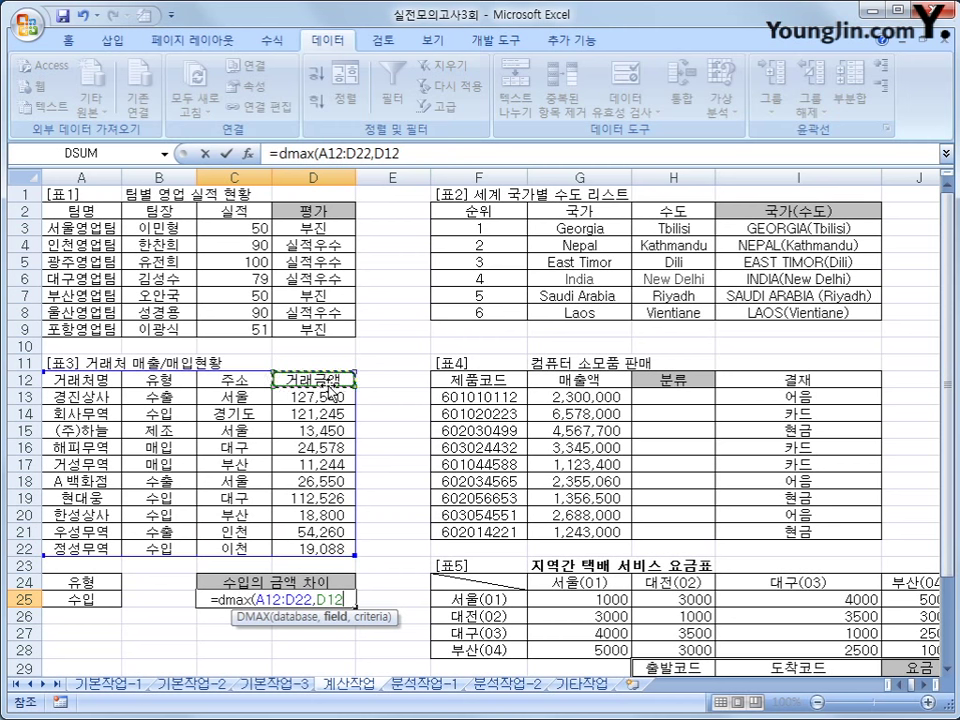
{"action": "type", "text": ","}
{"action": "left_click", "coordinate": [90, 583]}
{"action": "left_click_drag", "start_coordinate": [90, 583], "coordinate": [90, 600]}
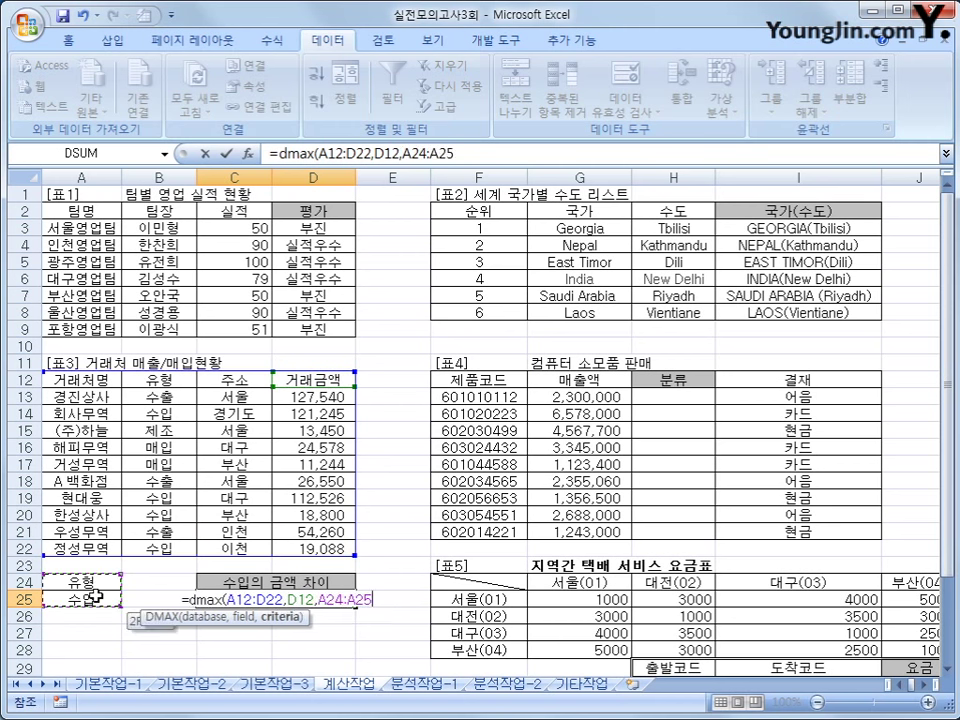
{"action": "type", "text": ")"}
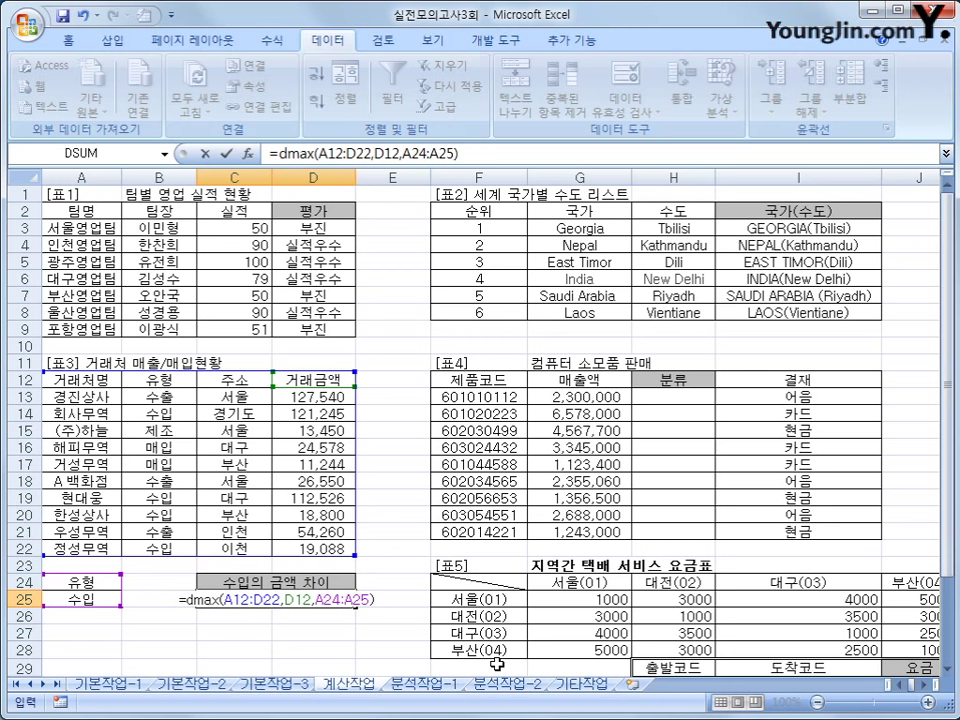
{"action": "key", "text": "Return"}
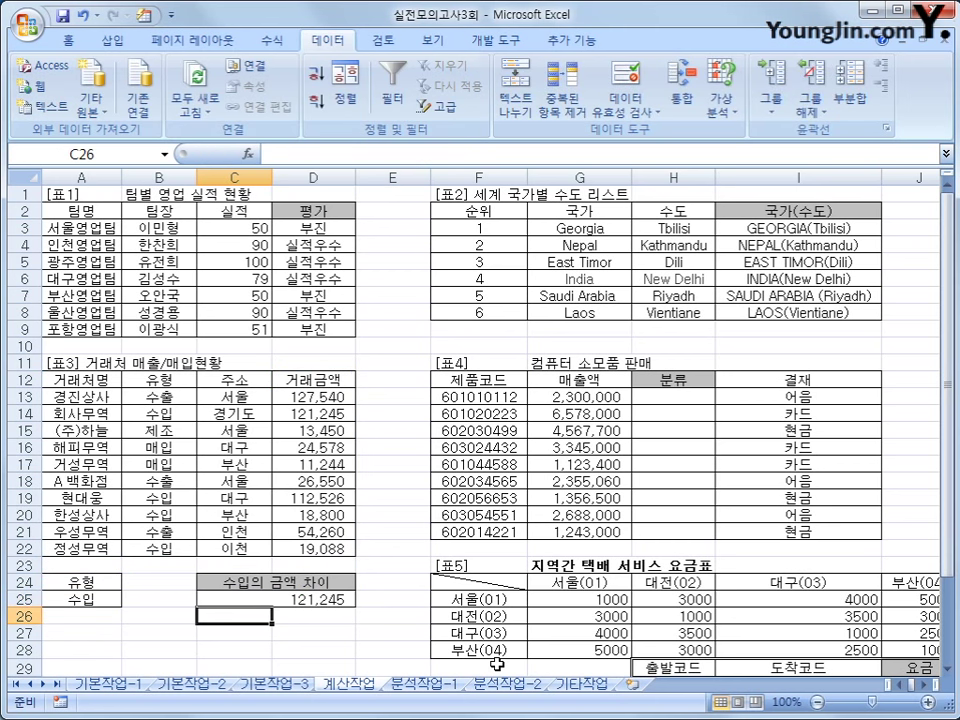
- Extend the C25 formula by subtracting a copy of its DMAX part changed to DMIN: -DMIN(A12:D22,D12,A24:A25)
{"action": "left_click", "coordinate": [320, 603]}
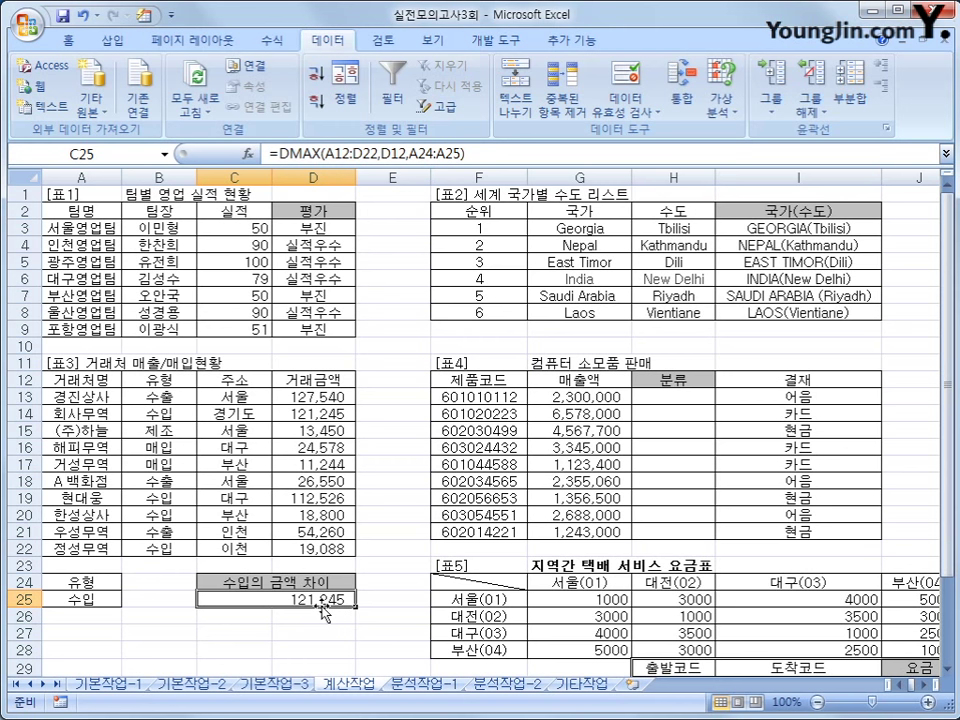
{"action": "left_click", "coordinate": [282, 152]}
{"action": "left_click_drag", "start_coordinate": [282, 152], "coordinate": [492, 152]}
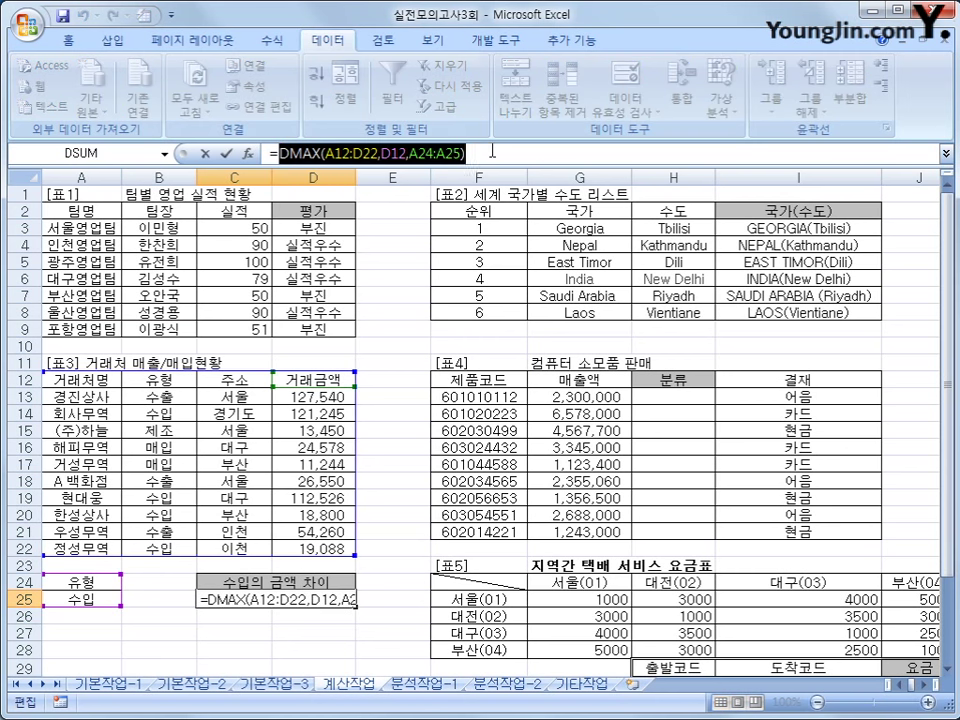
{"action": "key", "text": "ctrl+c"}
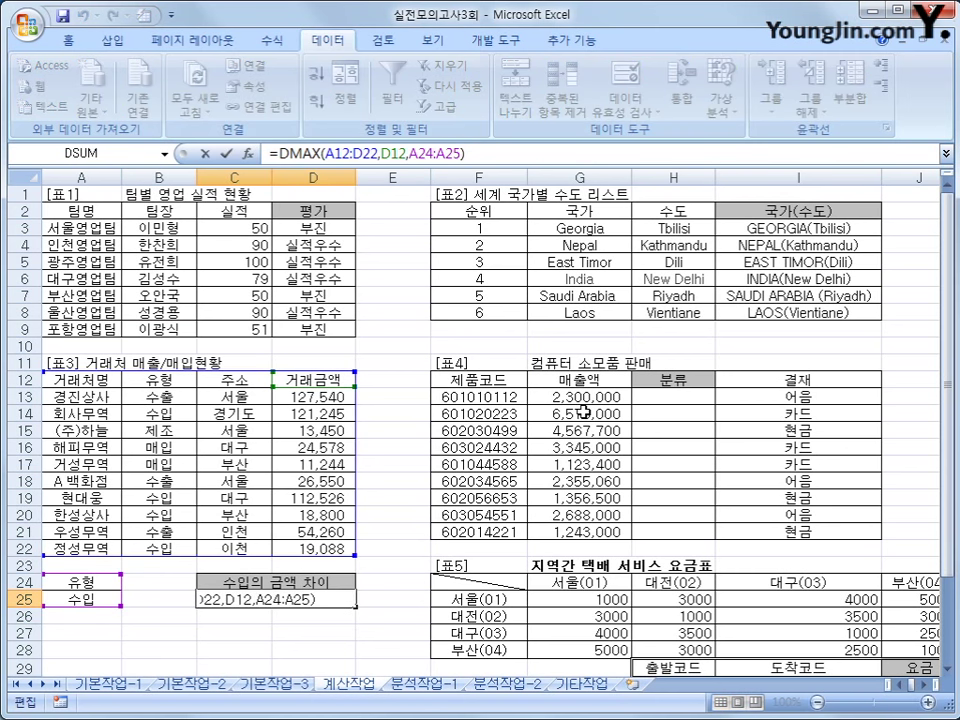
{"action": "type", "text": "-"}
{"action": "key", "text": "ctrl+v"}
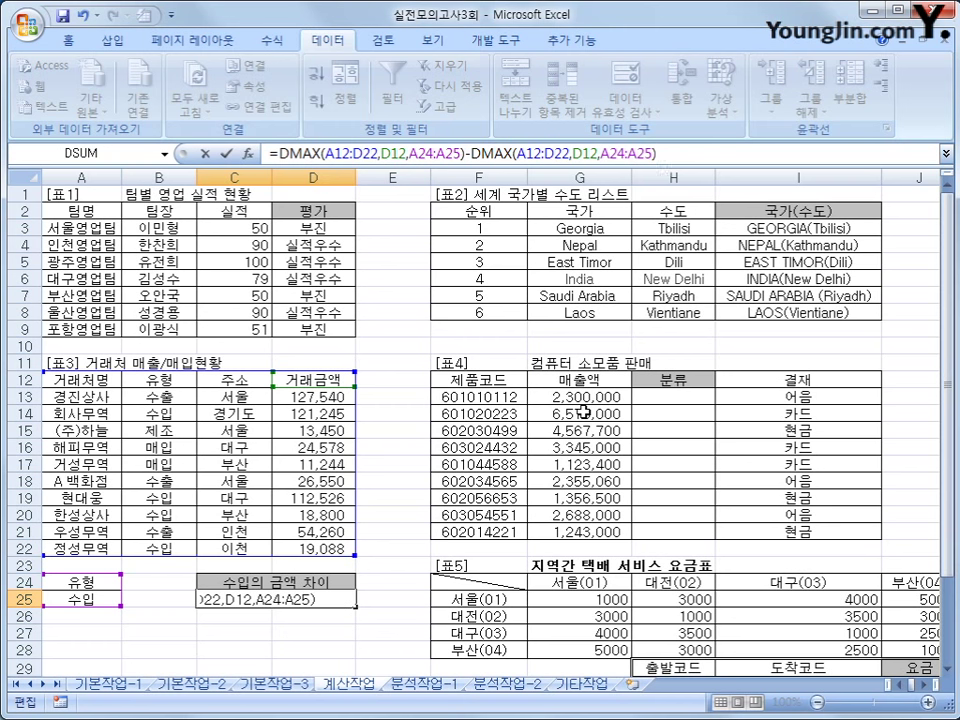
{"action": "mouse_move", "coordinate": [514, 153]}
{"action": "left_mouse_down"}
{"action": "mouse_move", "coordinate": [490, 153]}
{"action": "mouse_move", "coordinate": [500, 153]}
{"action": "left_mouse_up"}
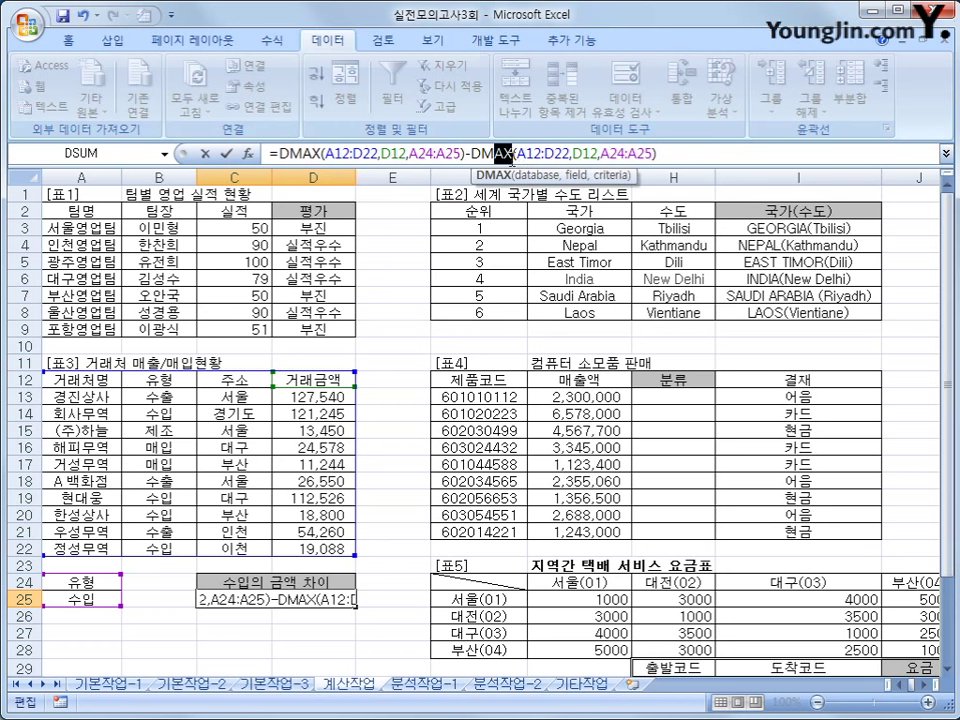
{"action": "key", "text": "Delete"}
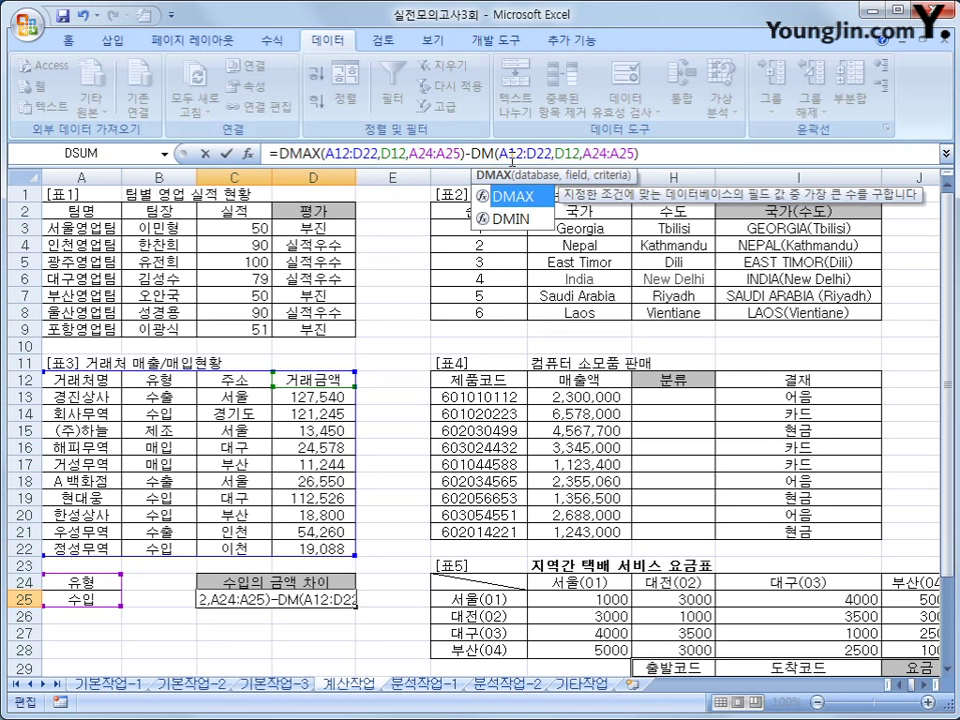
{"action": "type", "text": "IN"}
{"action": "key", "text": "Return"}
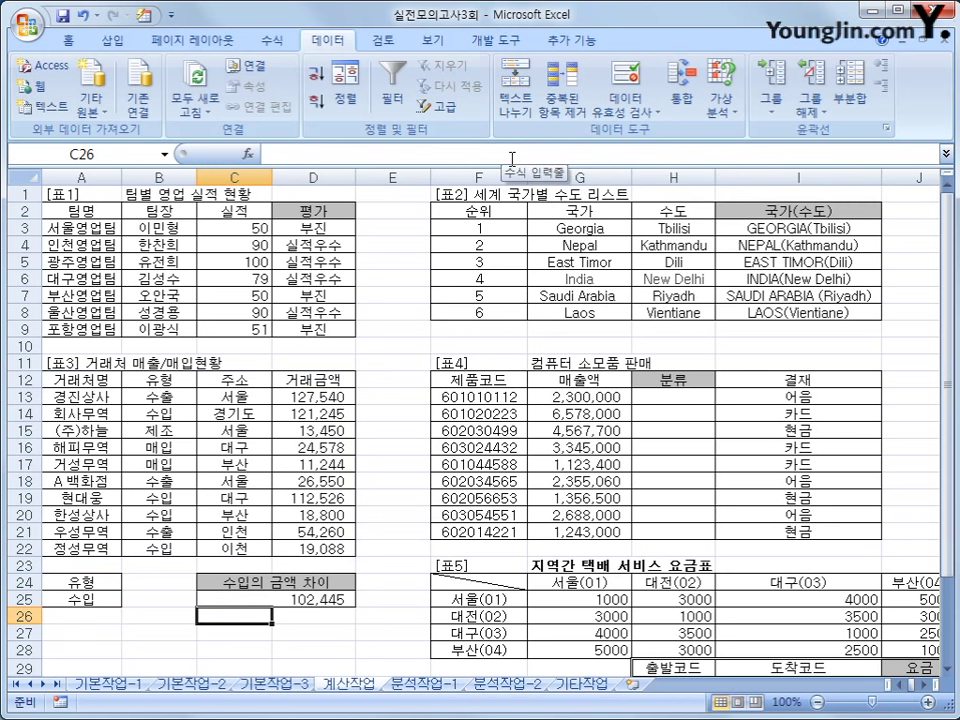
- Wrap the DMAX minus DMIN formula in C25 in ROUNDDOWN with -2 as the number of digits
{"action": "left_click", "coordinate": [316, 601]}
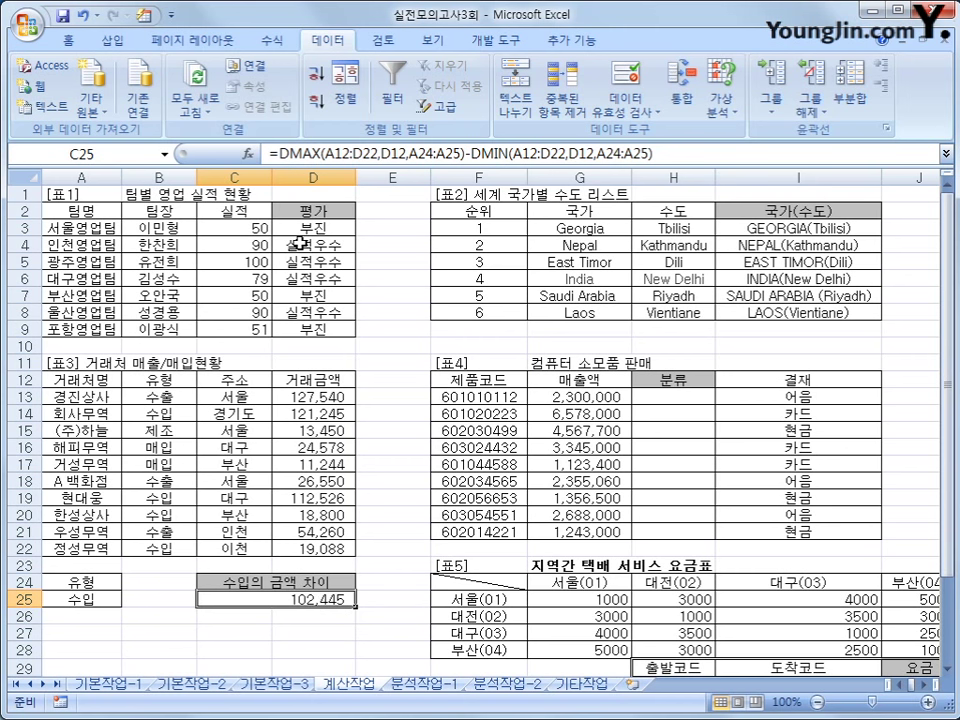
{"action": "left_click", "coordinate": [281, 153]}
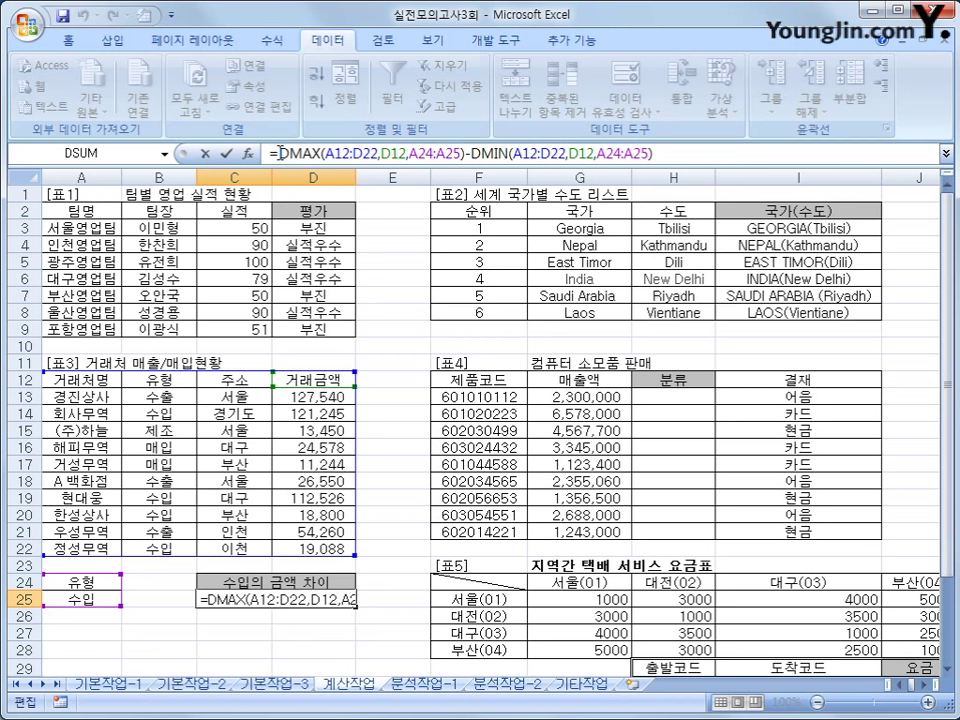
{"action": "type", "text": "r"}
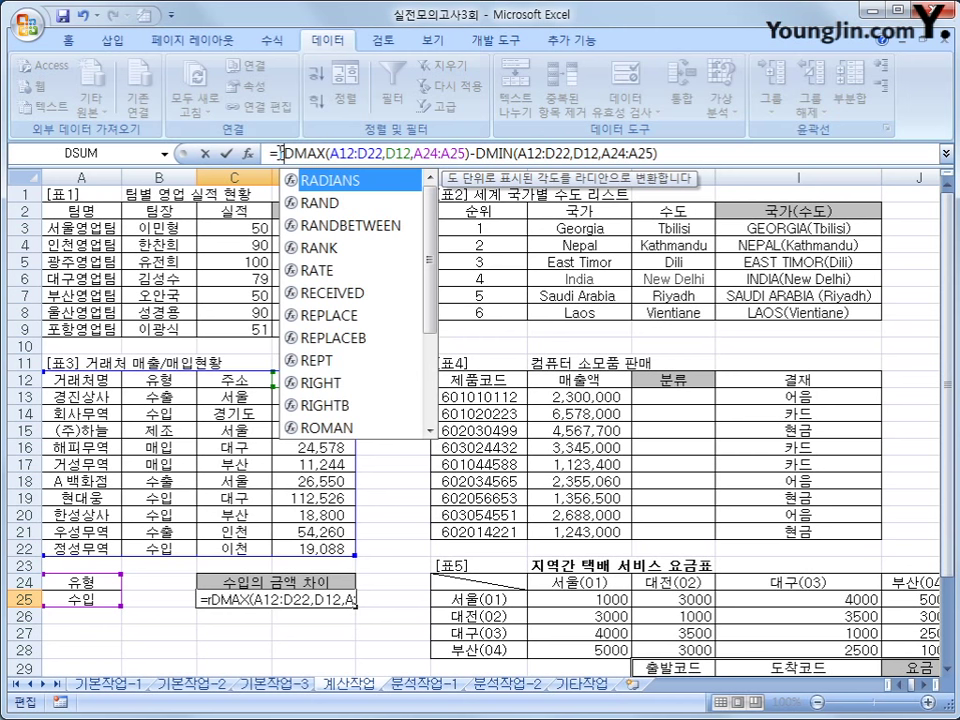
{"action": "type", "text": "ou"}
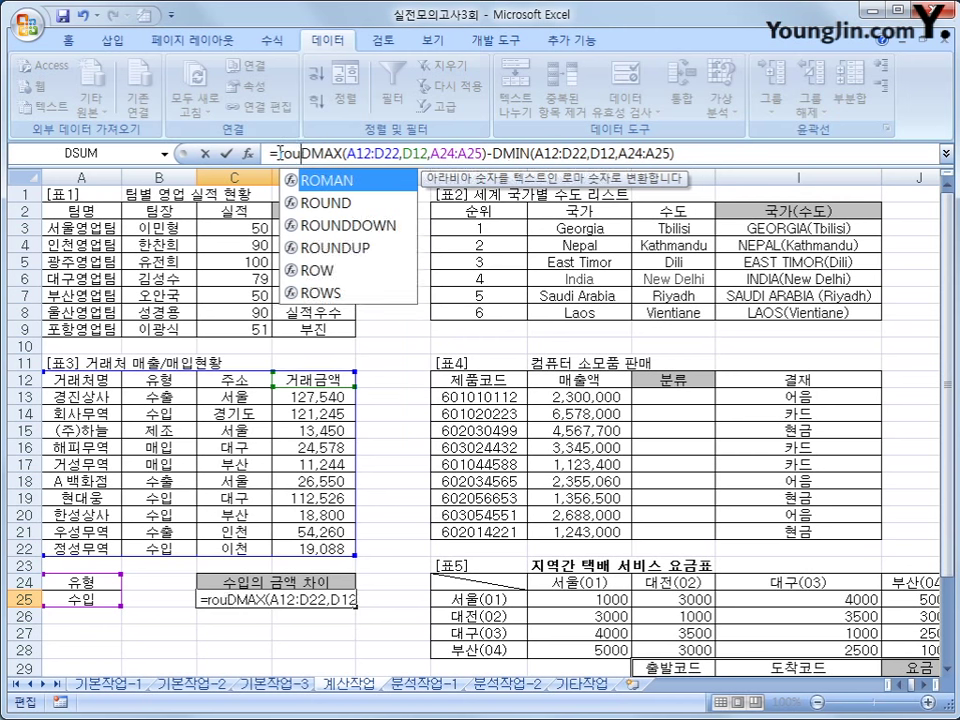
{"action": "type", "text": "ndd"}
{"action": "key", "text": "Tab"}
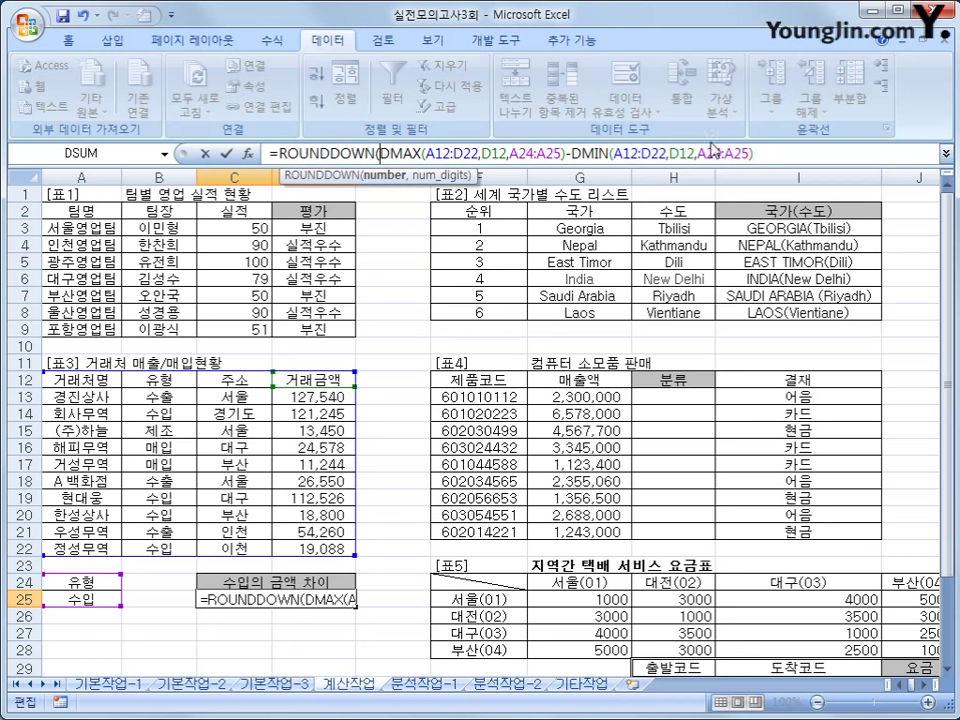
{"action": "left_click", "coordinate": [771, 154]}
{"action": "type", "text": ","}
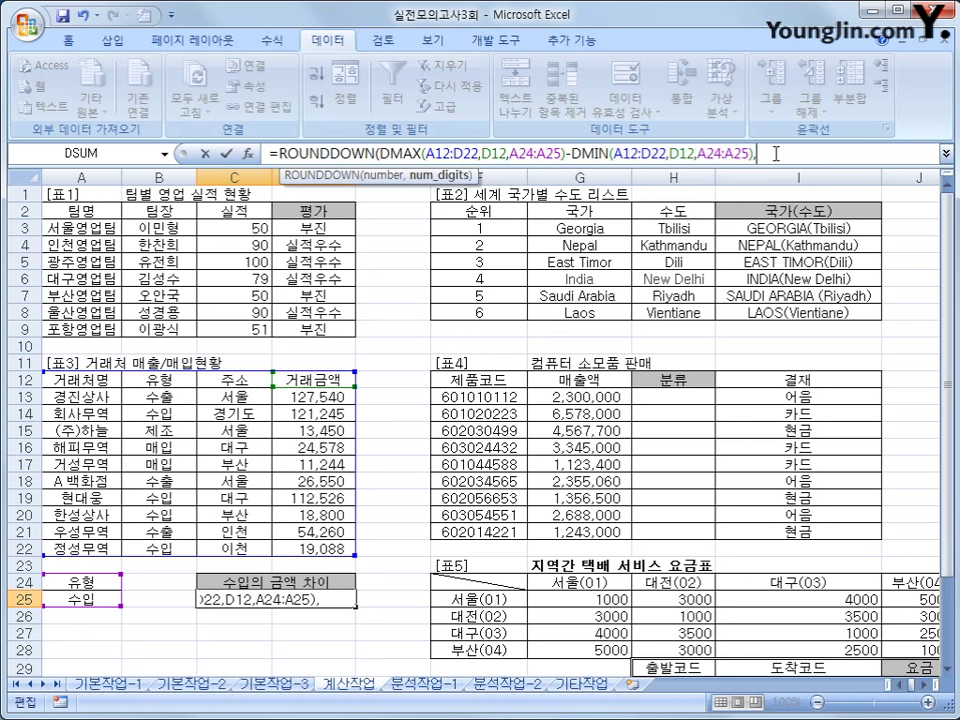
{"action": "type", "text": "-1"}
{"action": "key", "text": "BackSpace"}
{"action": "type", "text": "2)"}
{"action": "key", "text": "Return"}
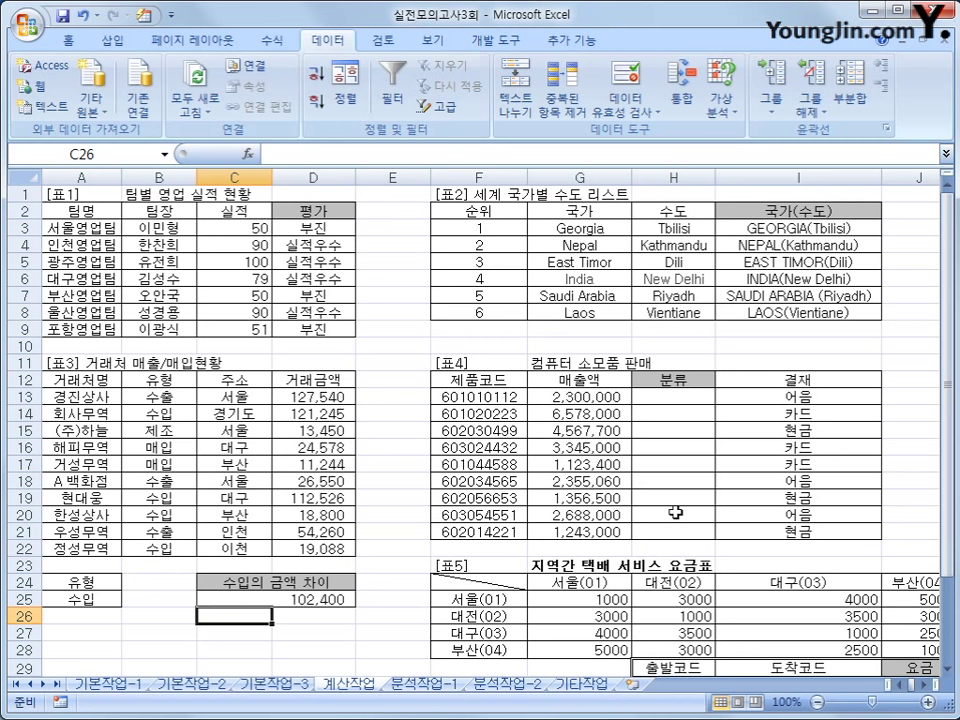
{"action": "left_click", "coordinate": [688, 402]}
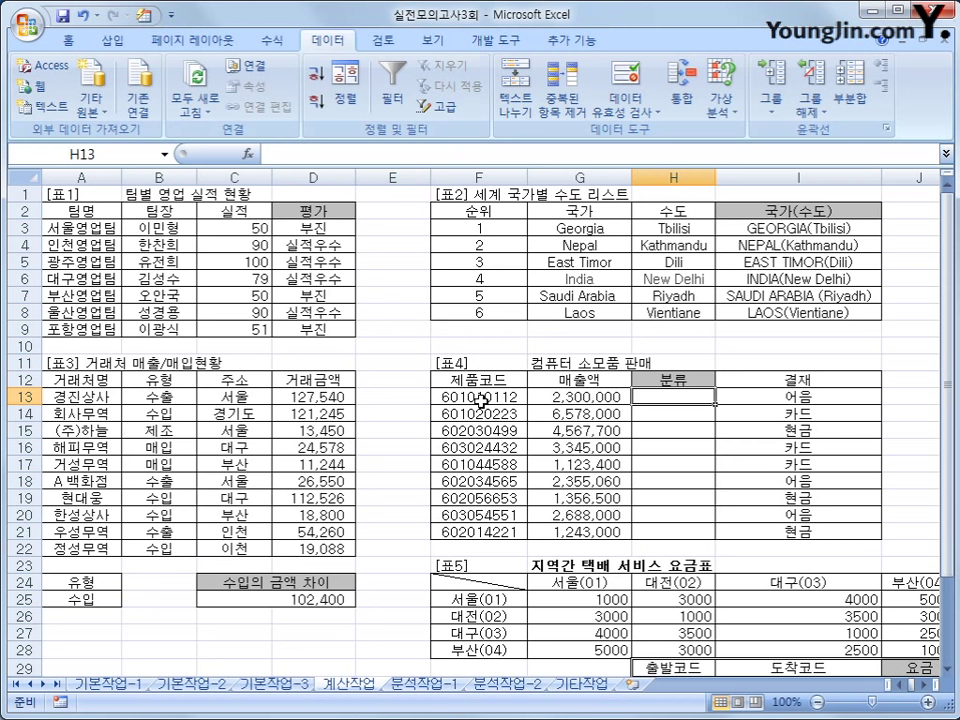
{"action": "type", "text": "="}
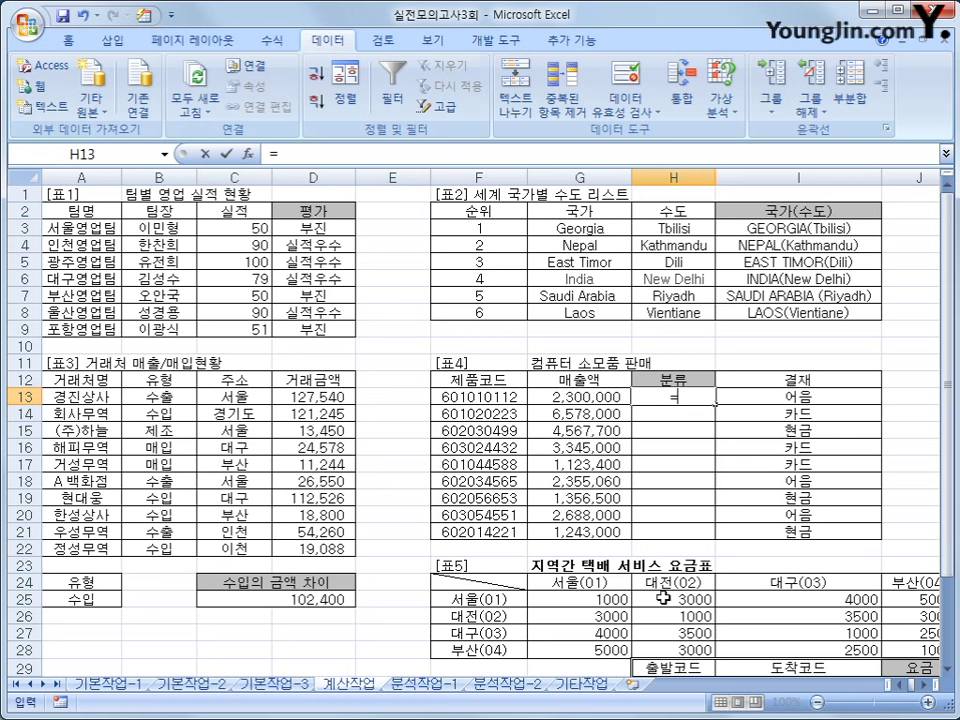
{"action": "type", "text": "c"}
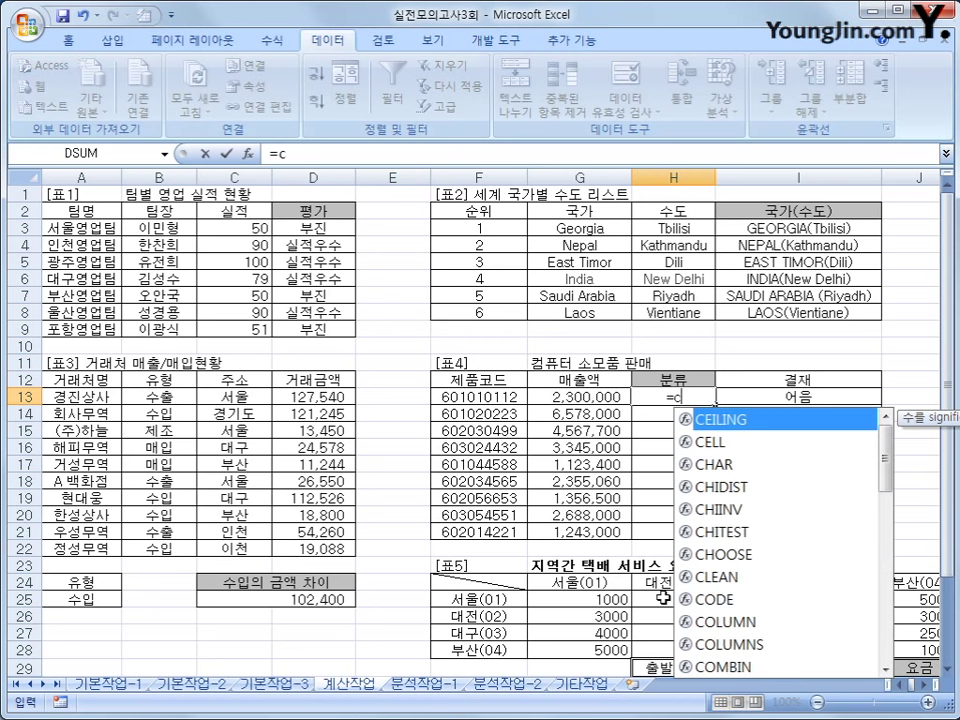
{"action": "key", "text": "Escape"}
{"action": "key", "text": "Escape"}
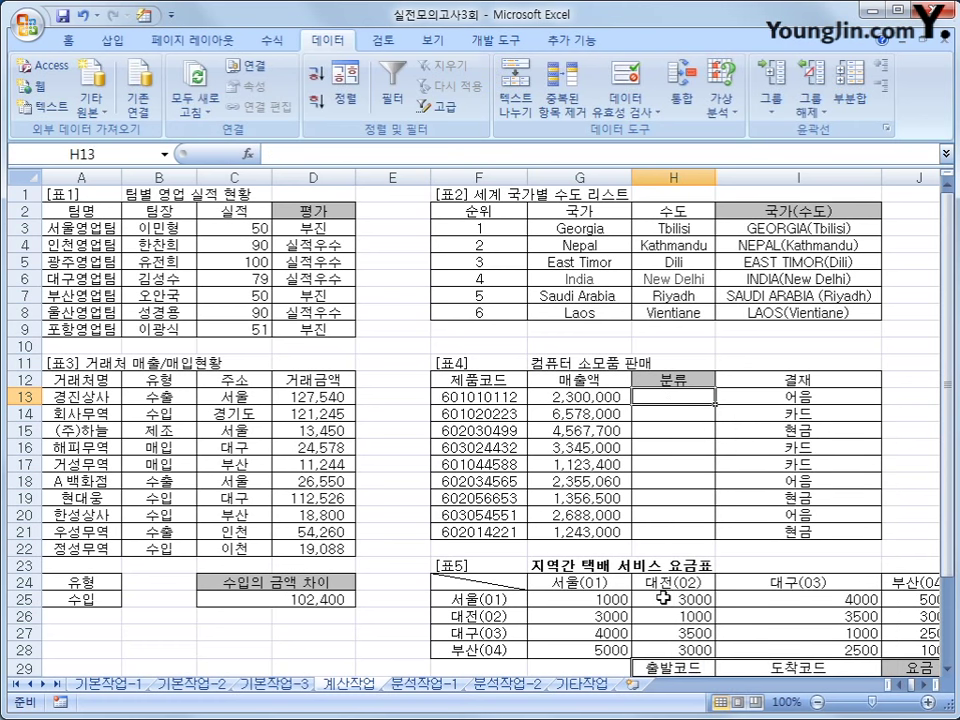
- Start a CHOOSE function in H13 of 표4 with mid(F13,5,1) as its Index_num
{"action": "left_click", "coordinate": [271, 41]}
{"action": "left_click", "coordinate": [314, 62]}
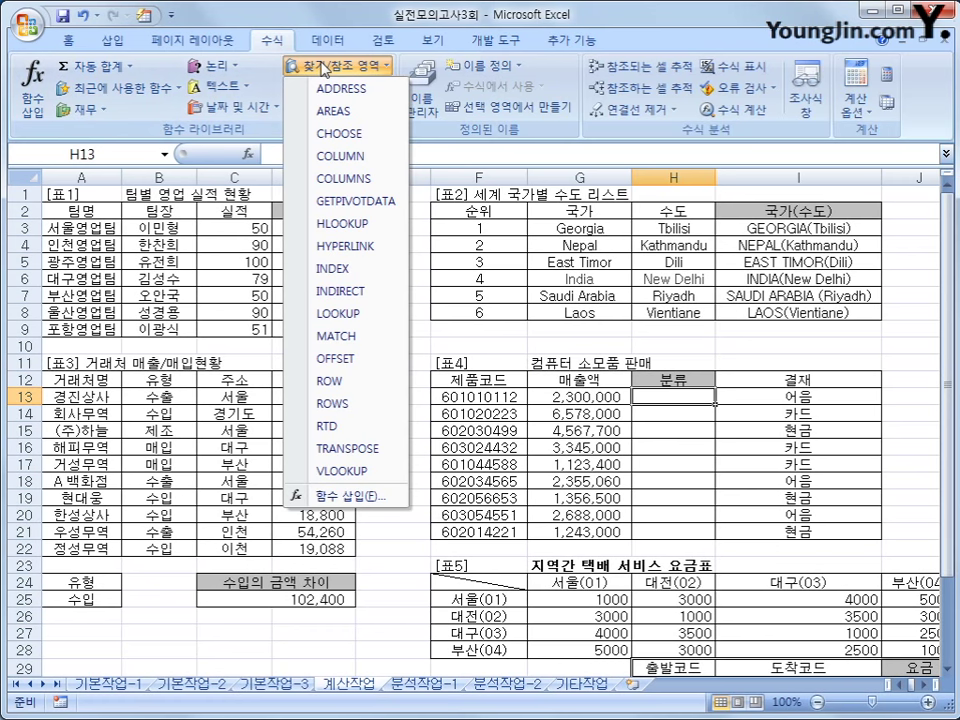
{"action": "left_click", "coordinate": [355, 138]}
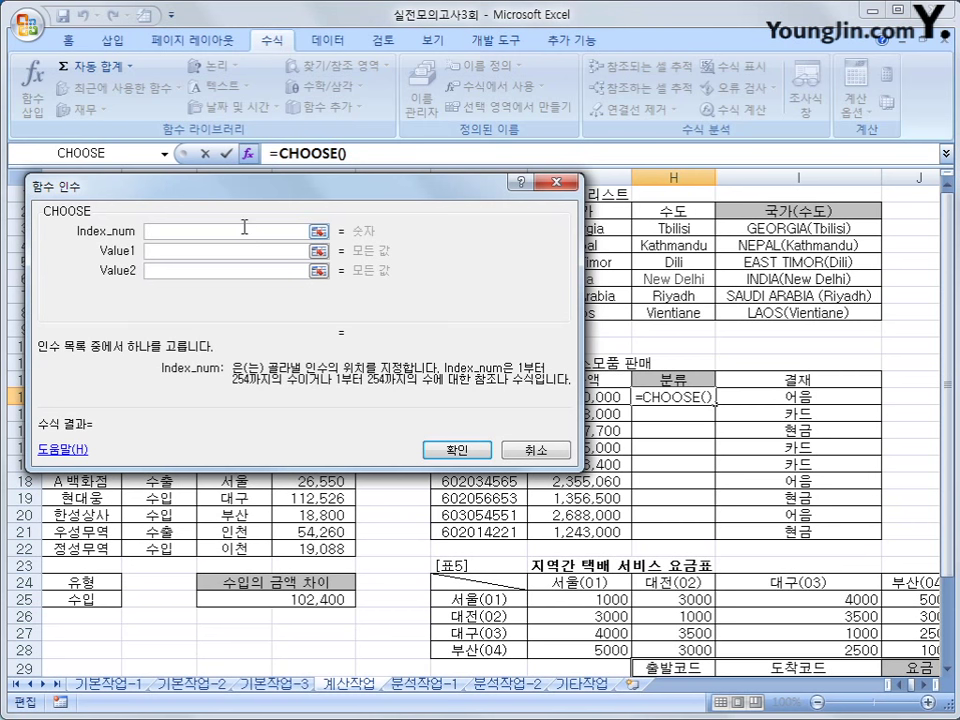
{"action": "type", "text": "m"}
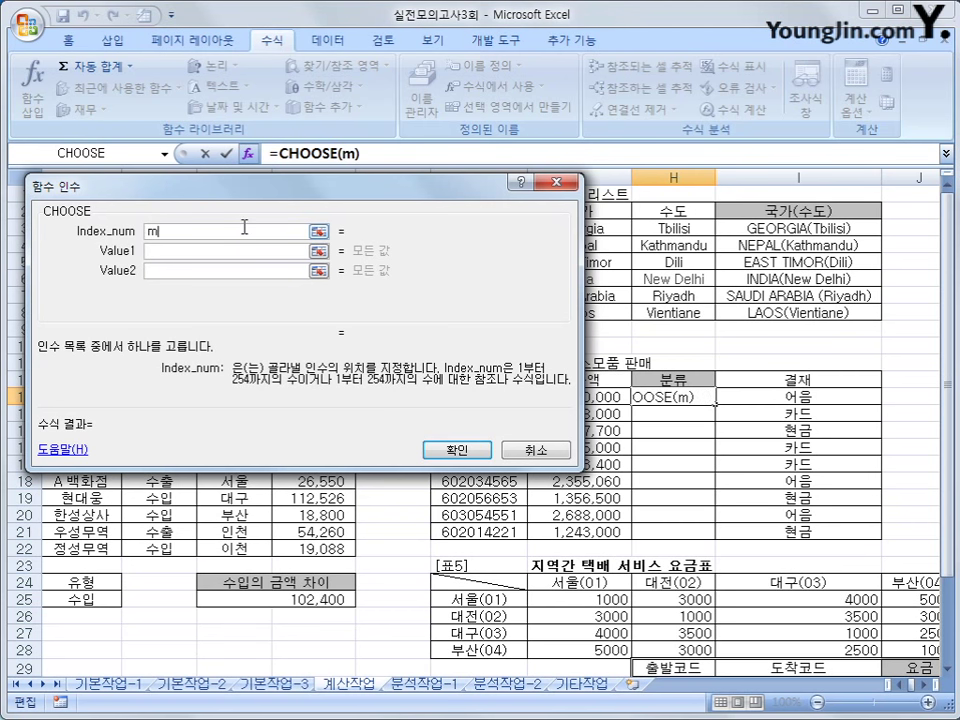
{"action": "type", "text": "id("}
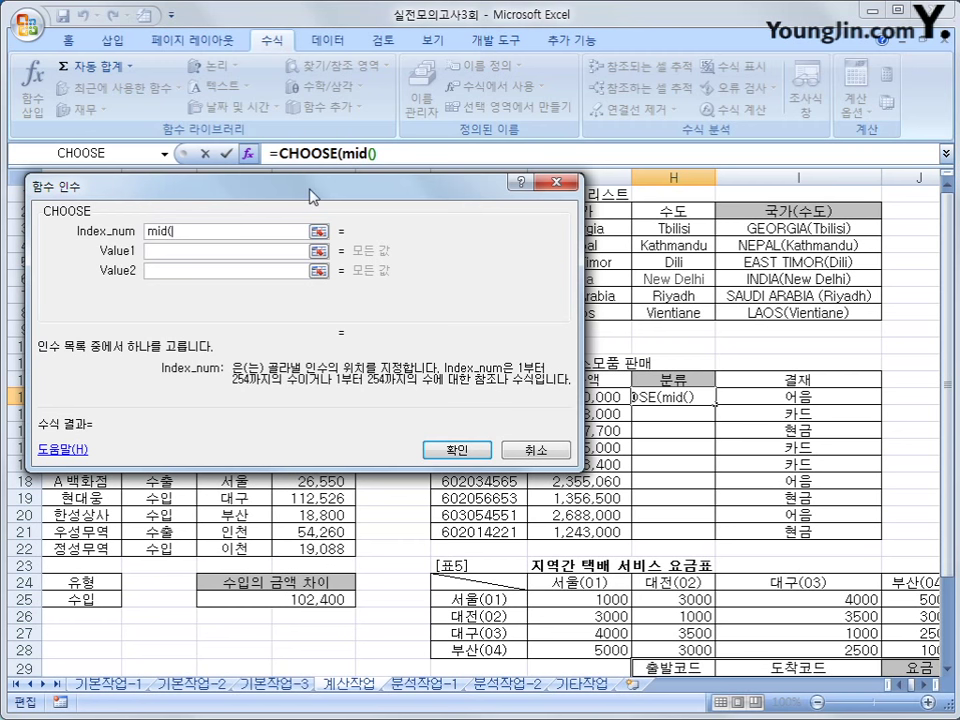
{"action": "left_click_drag", "start_coordinate": [312, 196], "coordinate": [324, 88]}
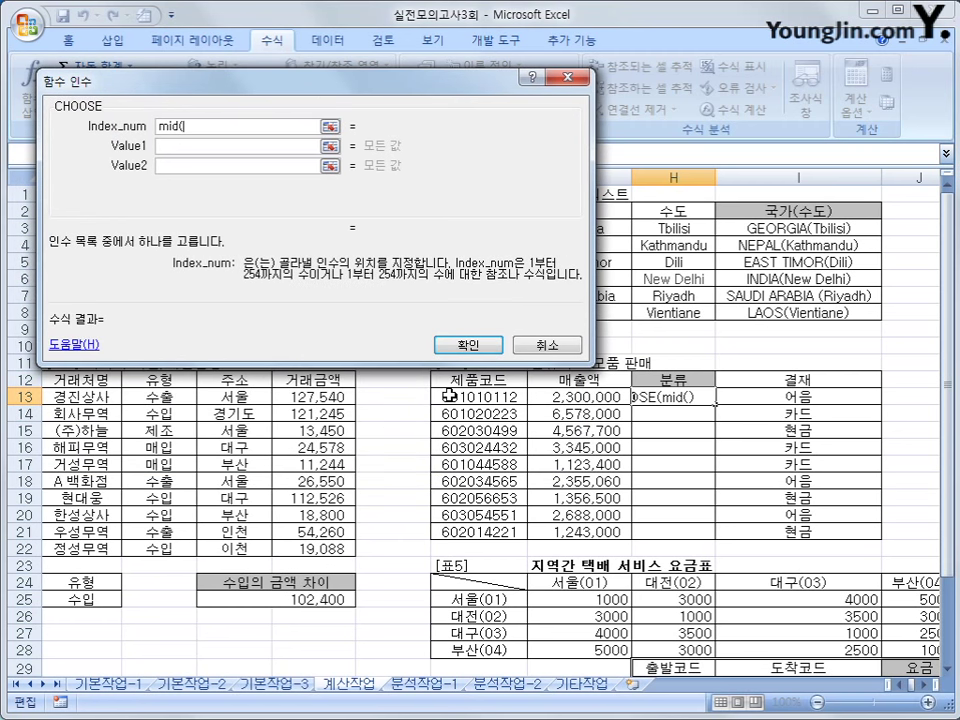
{"action": "left_click", "coordinate": [449, 396]}
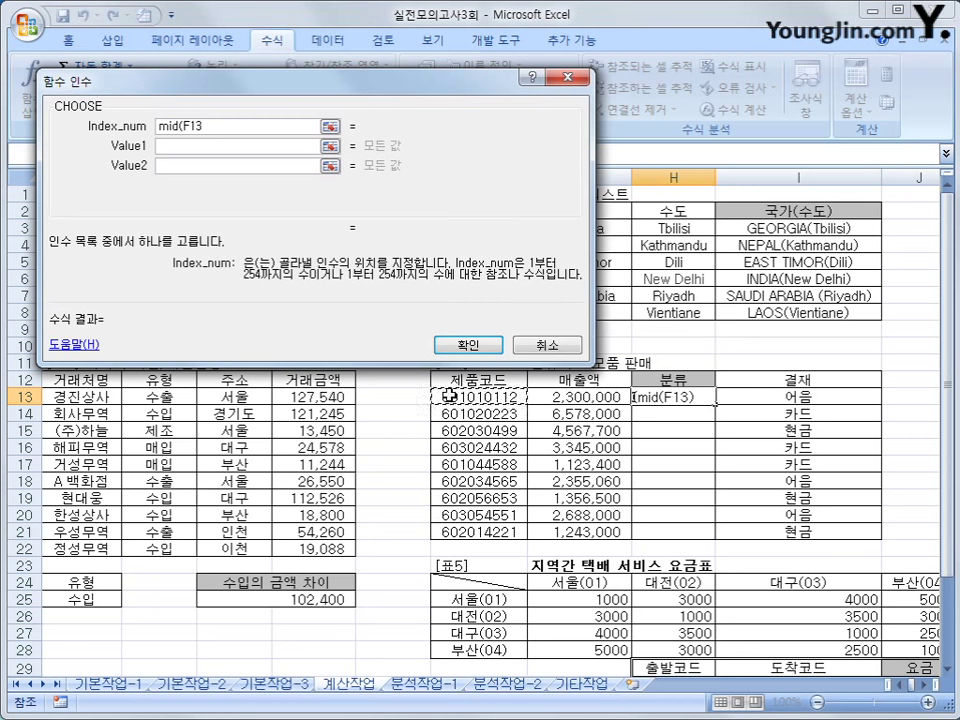
{"action": "type", "text": ",5,1"}
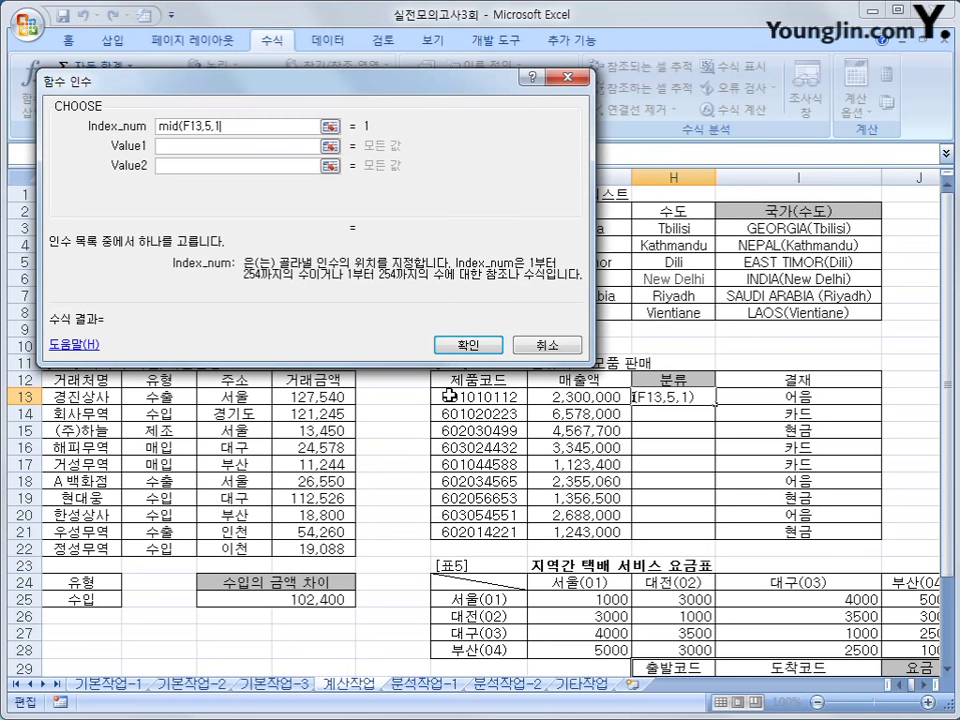
{"action": "type", "text": ")"}
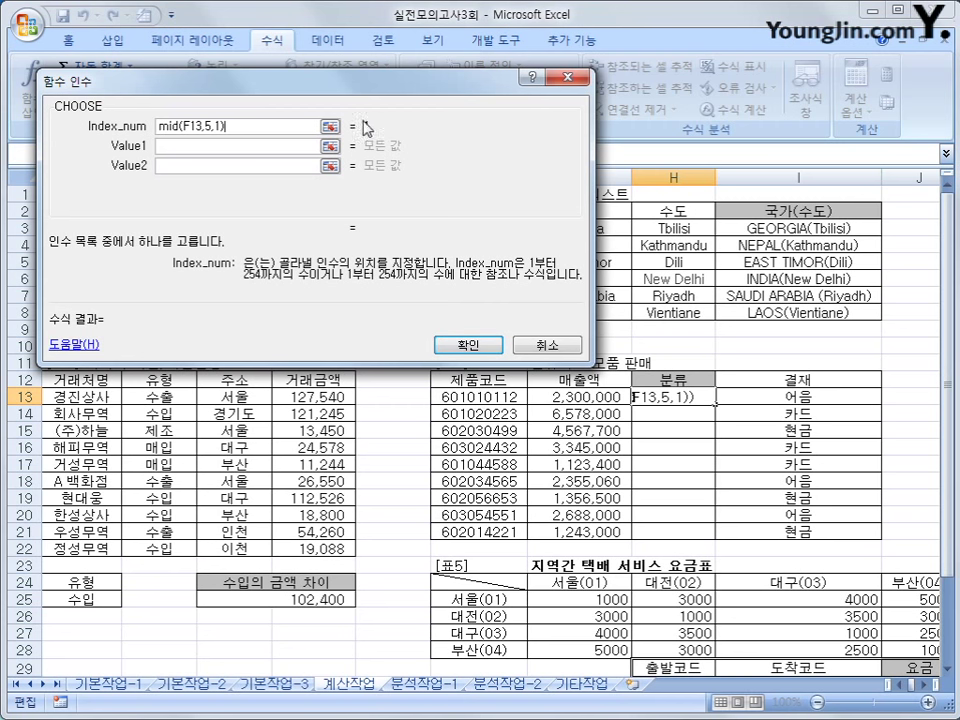
- Set the first three CHOOSE values to 외장형하드, 모니터 and 프린터
{"action": "left_click", "coordinate": [276, 146]}
{"action": "type", "text": "dhl"}
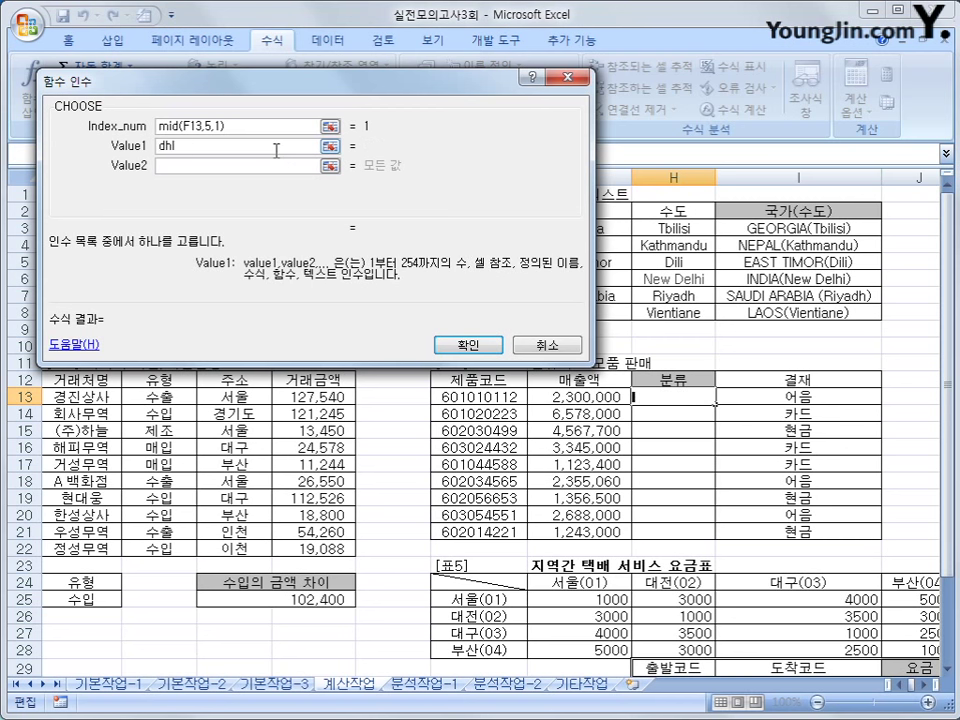
{"action": "key", "text": "BackSpace"}
{"action": "type", "text": "ㅇㅗㅣ장형하드"}
{"action": "key", "text": "Tab"}
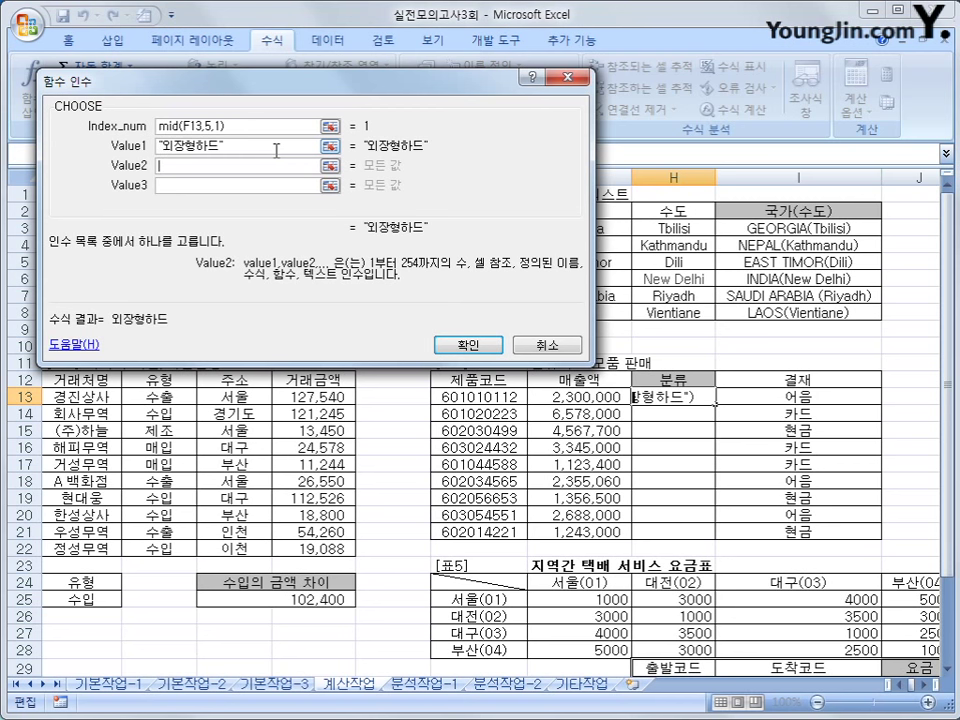
{"action": "type", "text": "모니터"}
{"action": "key", "text": "Tab"}
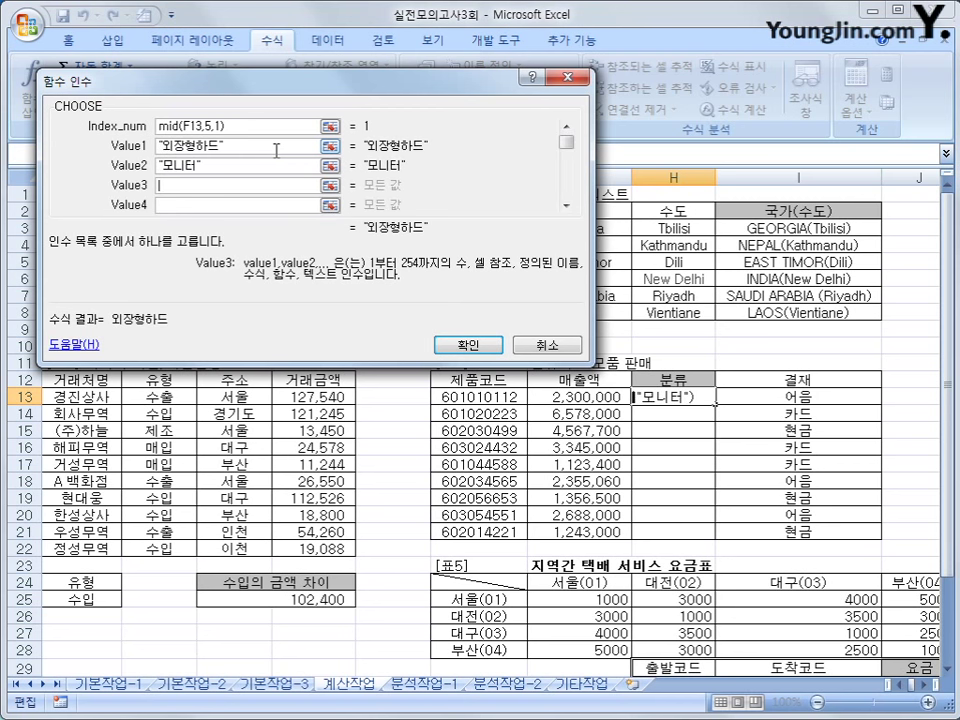
{"action": "type", "text": "프린터"}
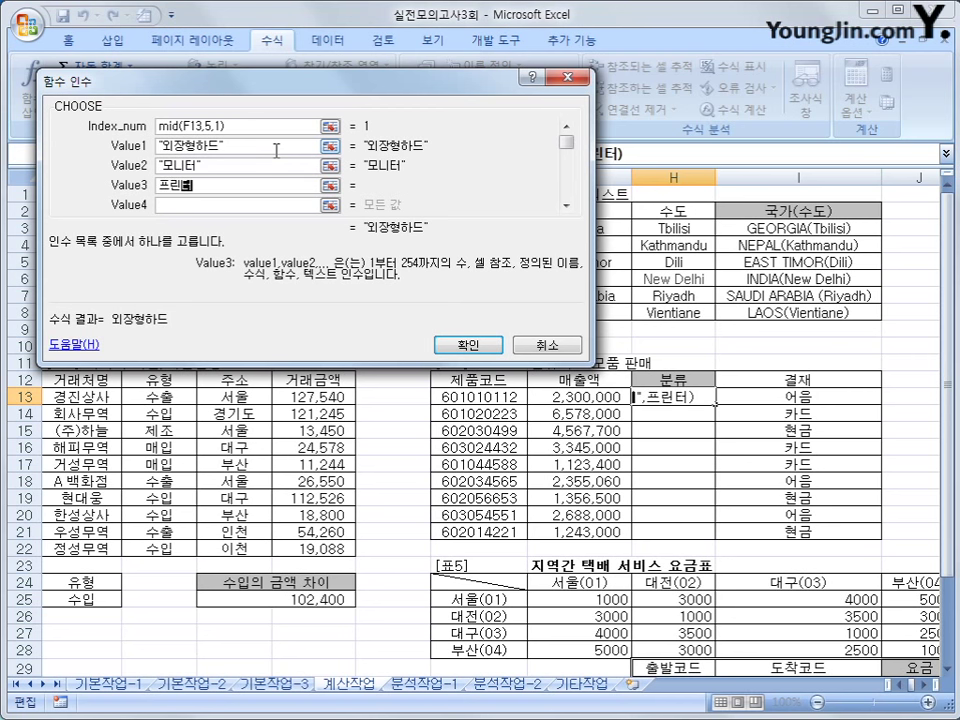
{"action": "key", "text": "Tab"}
- Set the fourth and fifth CHOOSE values to 공DVD and USB메모리
{"action": "type", "text": "공"}
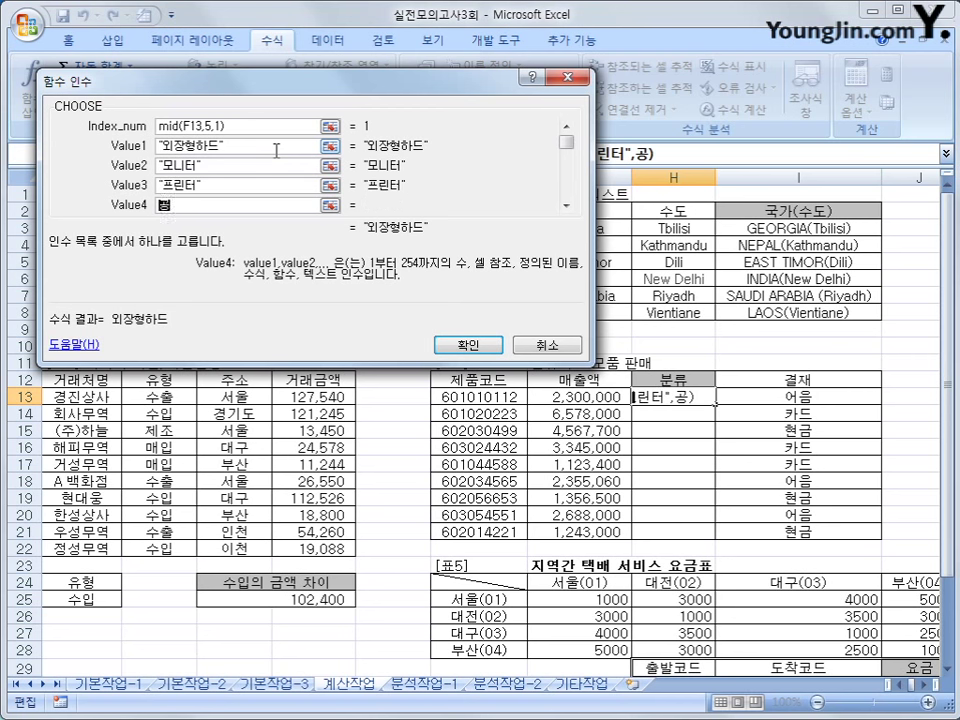
{"action": "type", "text": "DVD"}
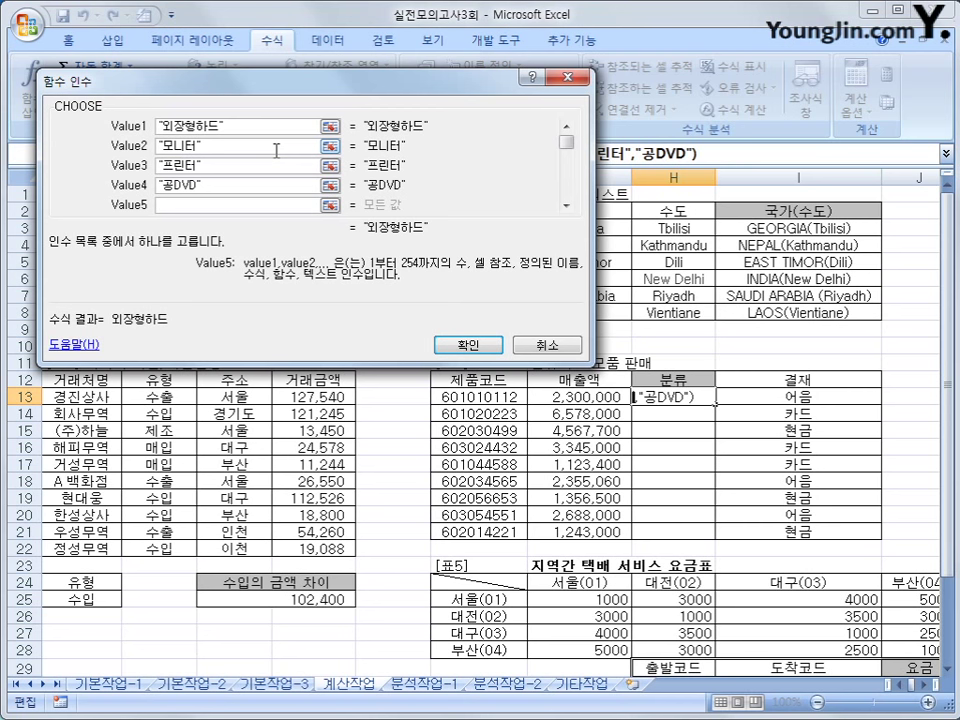
{"action": "type", "text": "U"}
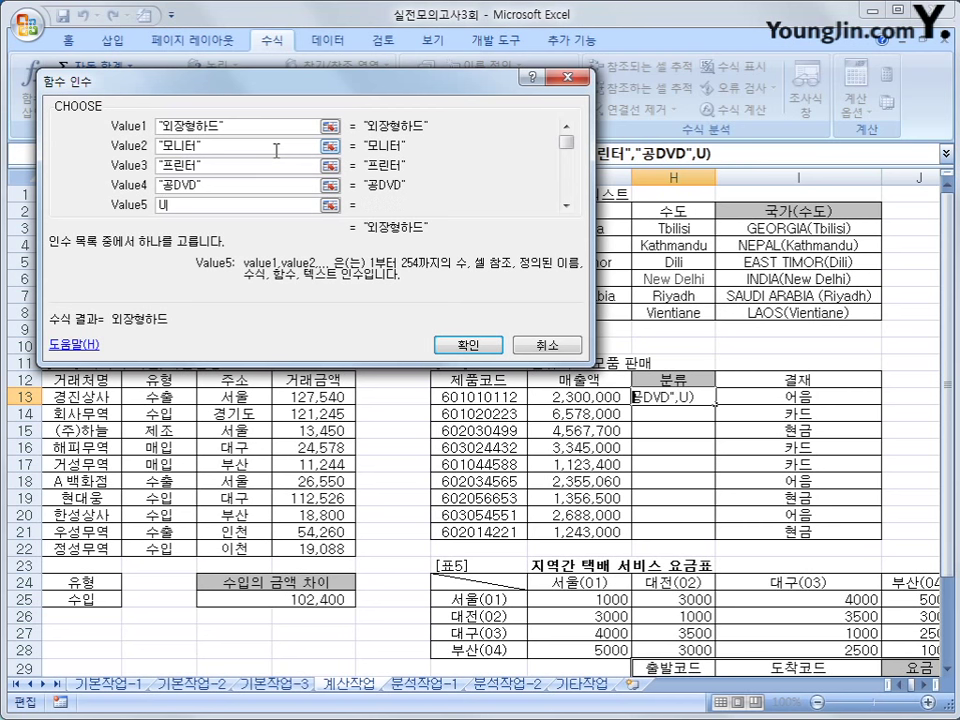
{"action": "type", "text": "SB"}
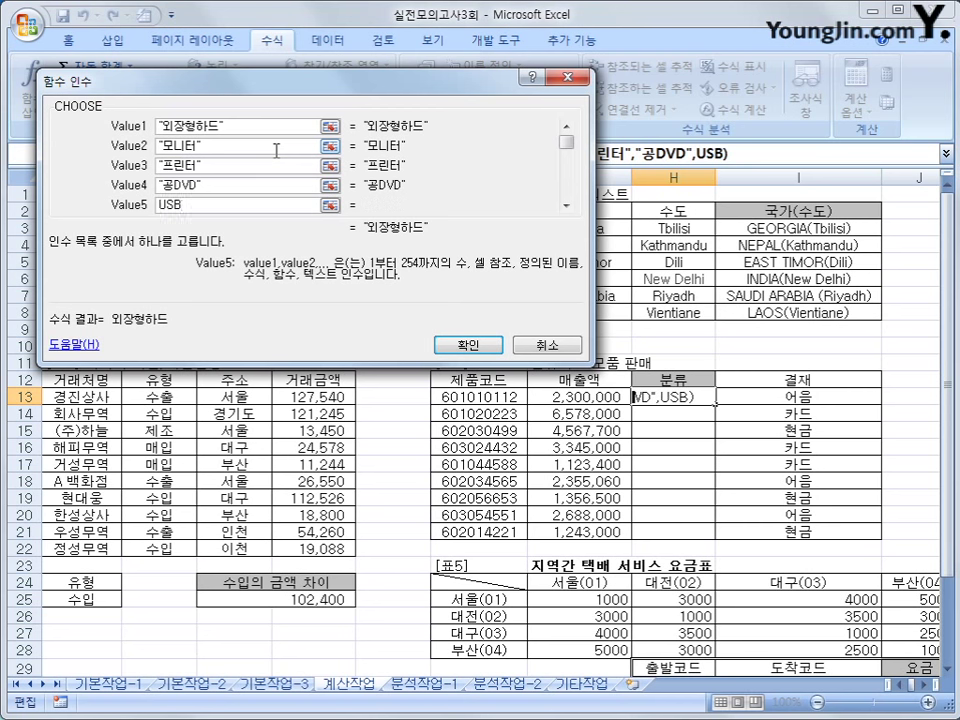
{"action": "type", "text": "메모리"}
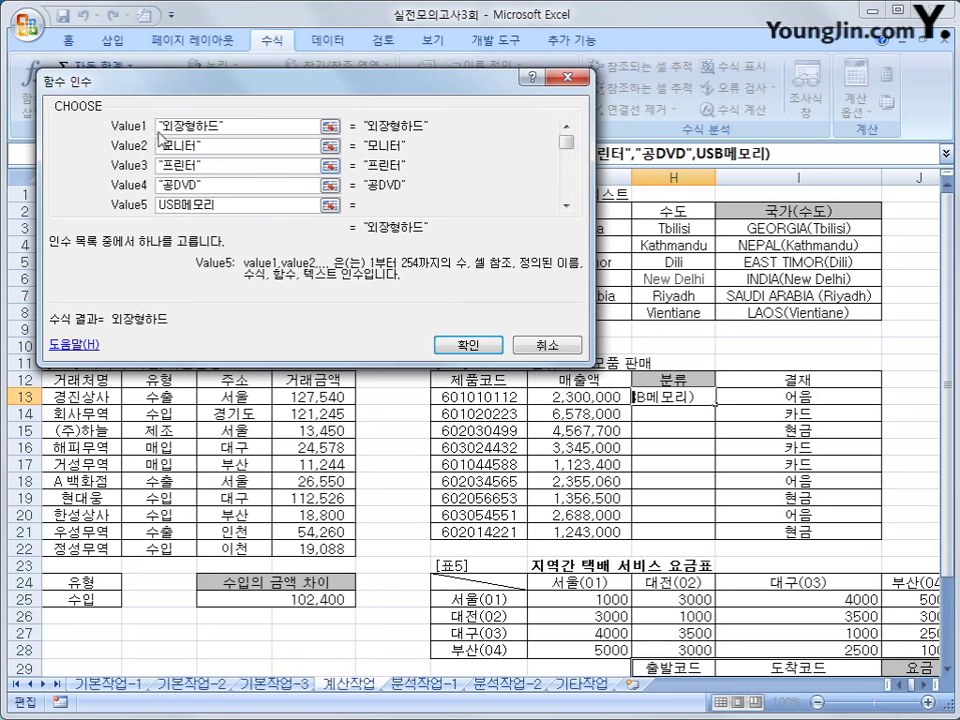
{"action": "key", "text": "Tab"}
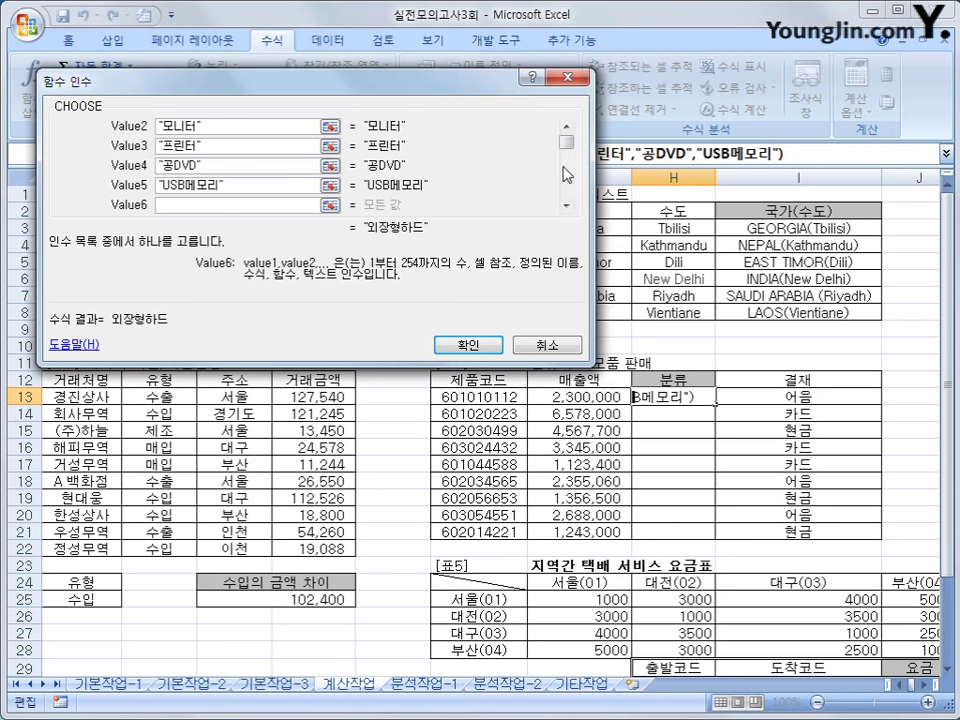
- Complete the CHOOSE formula in H13 and fill it down through H21 of the 분류 column
{"action": "left_click", "coordinate": [566, 127]}
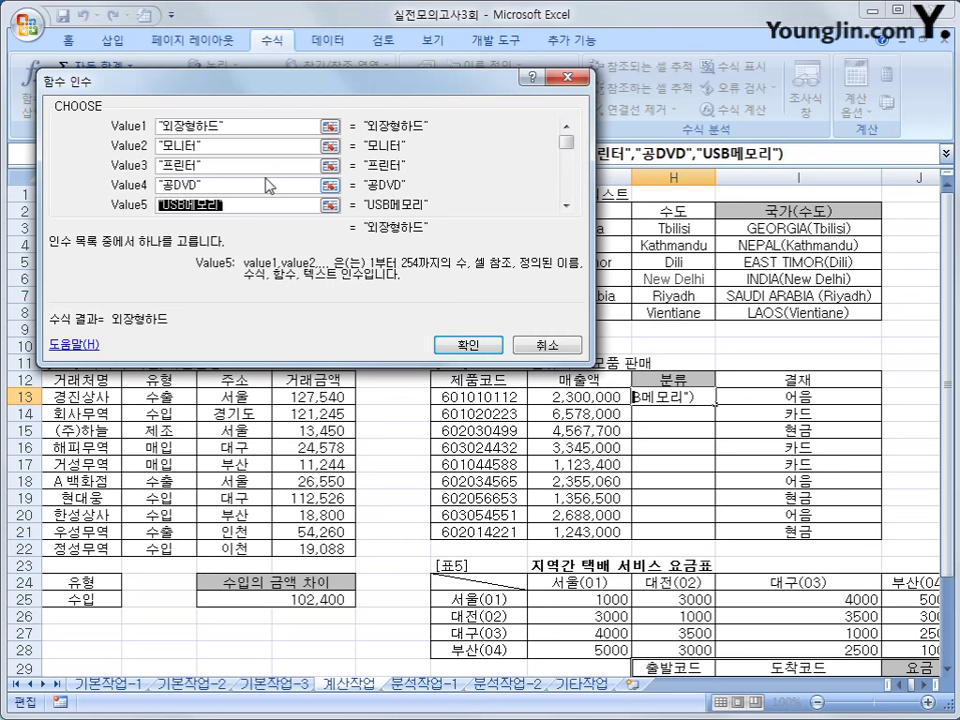
{"action": "left_click", "coordinate": [463, 344]}
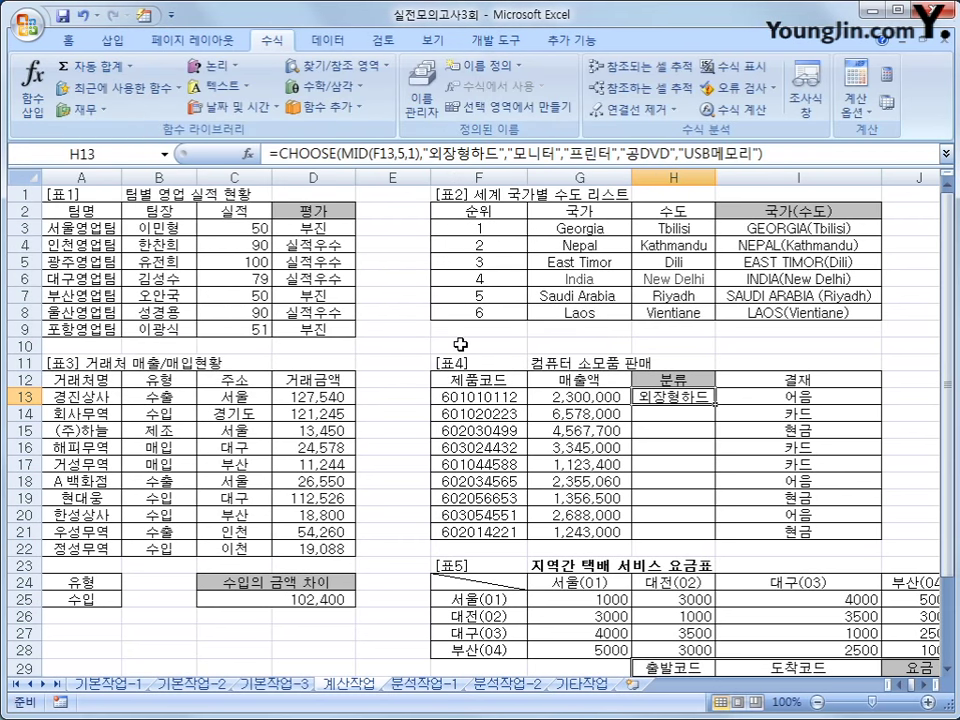
{"action": "left_click_drag", "start_coordinate": [715, 405], "coordinate": [720, 537]}
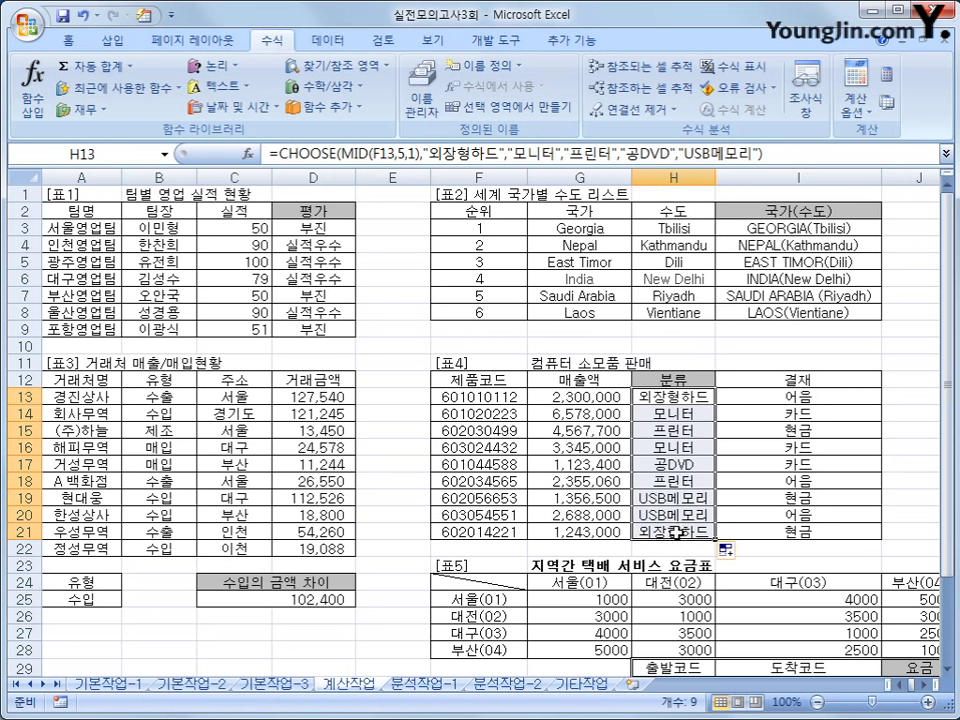
{"action": "left_click", "coordinate": [685, 532]}
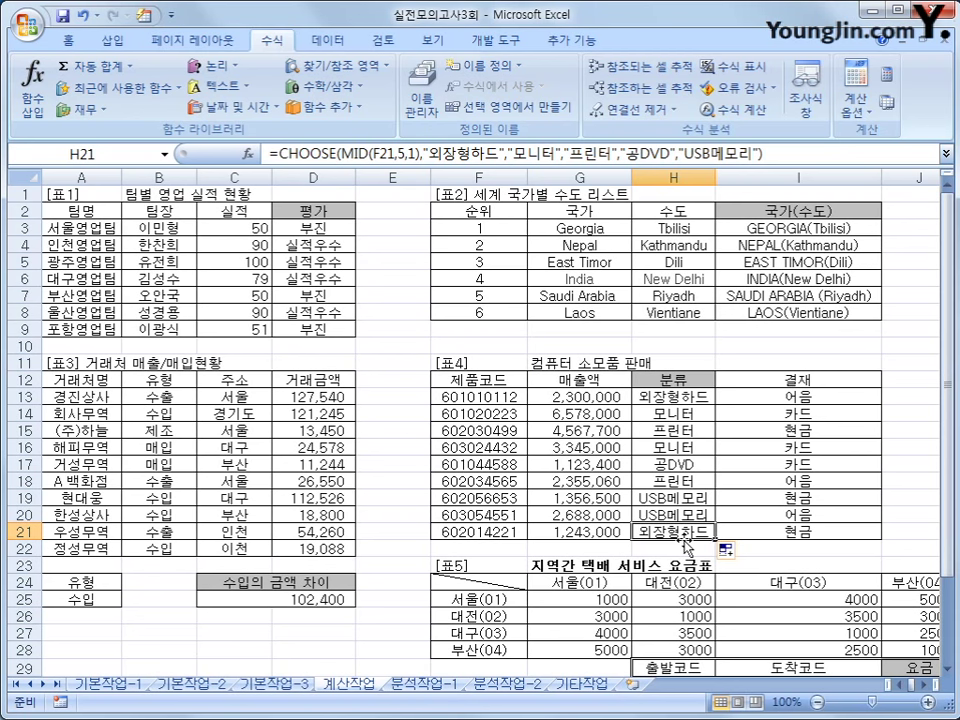
- Start an INDEX formula in the 요금 cell J30 of 표5 with G25:J28 as the array
{"action": "scroll", "coordinate": [686, 545], "scroll_direction": "down", "scroll_amount": 4}
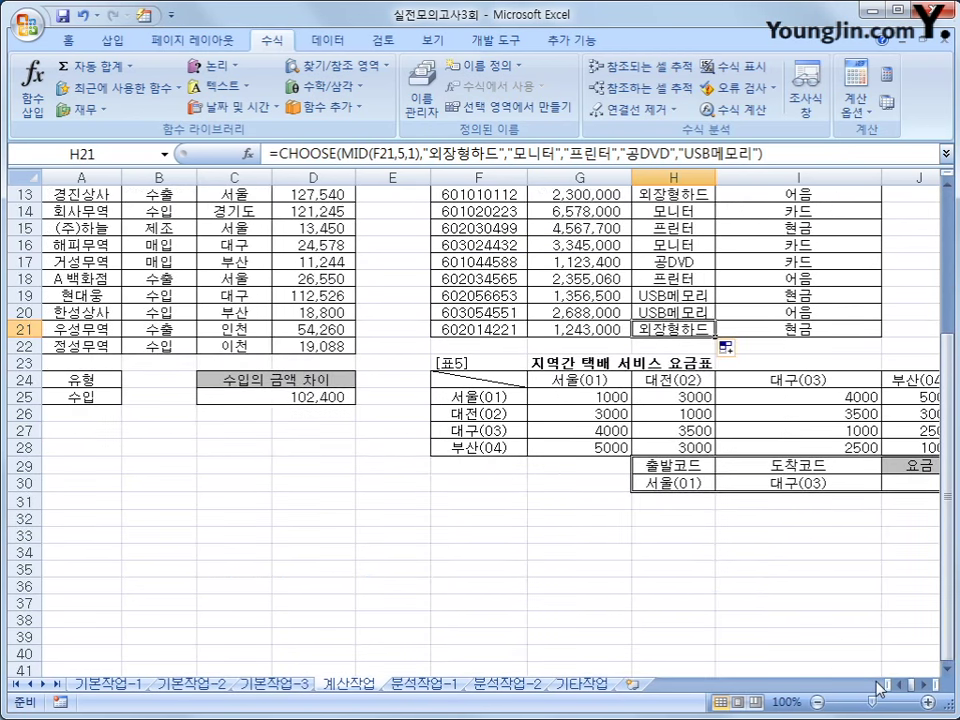
{"action": "left_click", "coordinate": [926, 686]}
{"action": "left_click", "coordinate": [926, 686]}
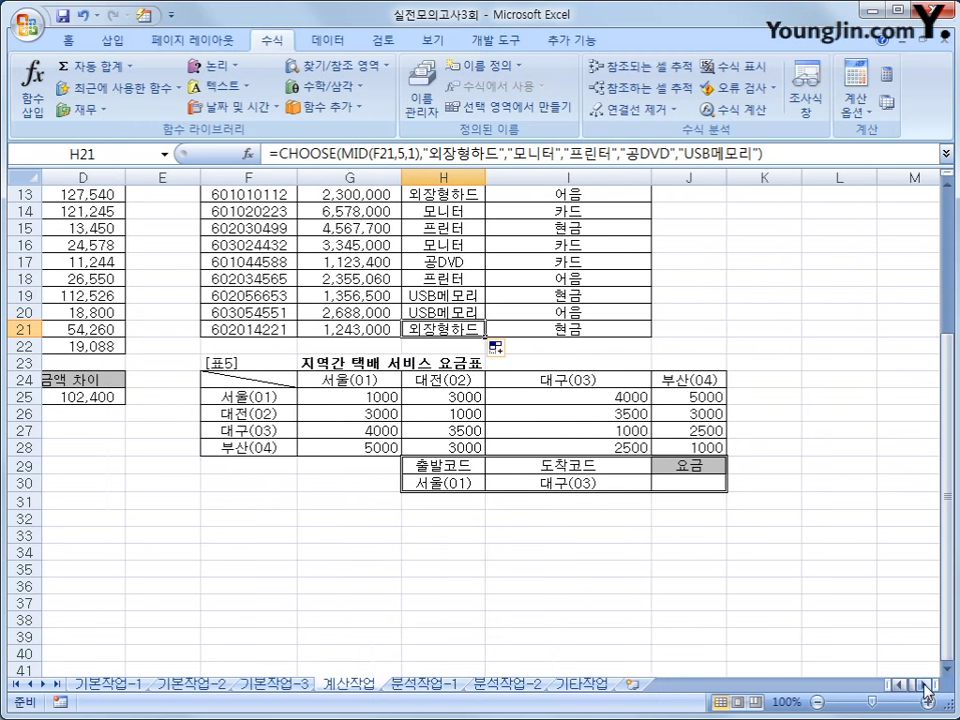
{"action": "left_click", "coordinate": [700, 484]}
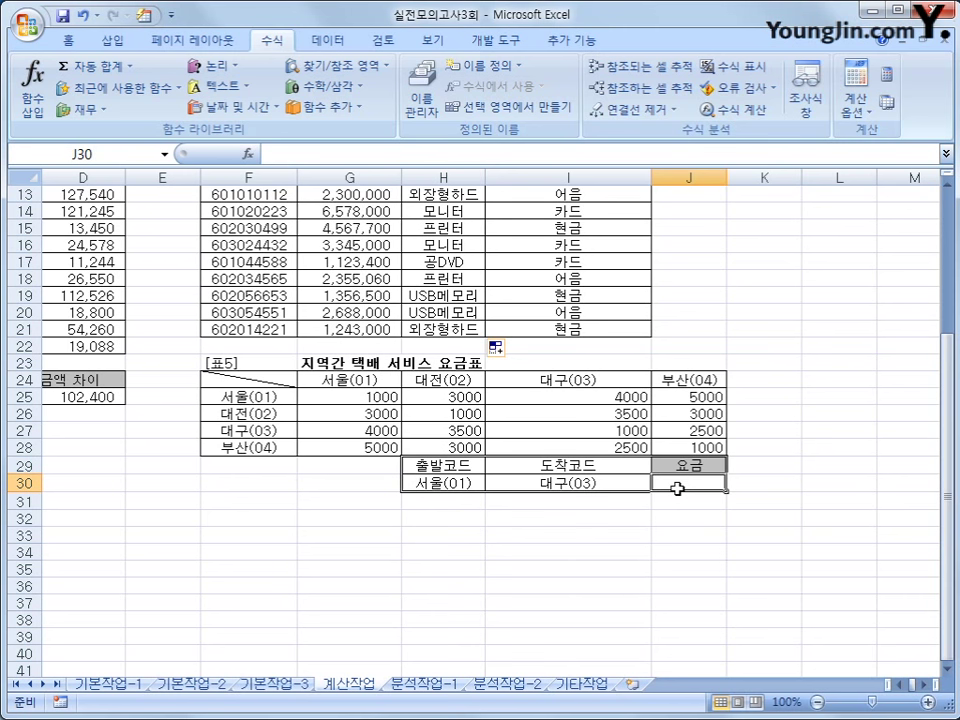
{"action": "type", "text": "=ㅑ"}
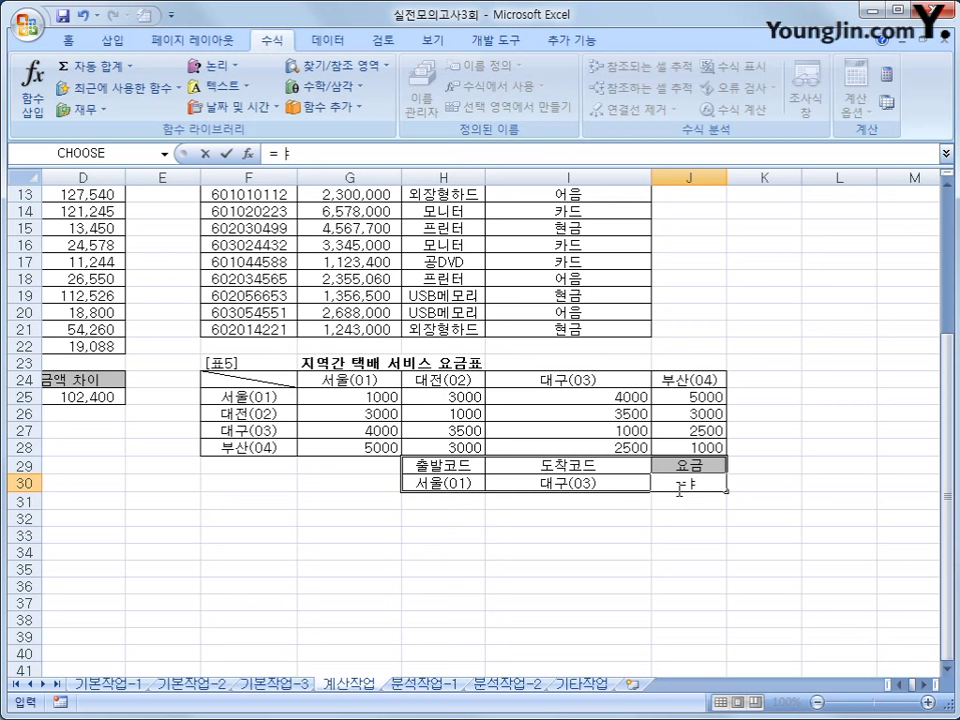
{"action": "key", "text": "BackSpace"}
{"action": "type", "text": "i"}
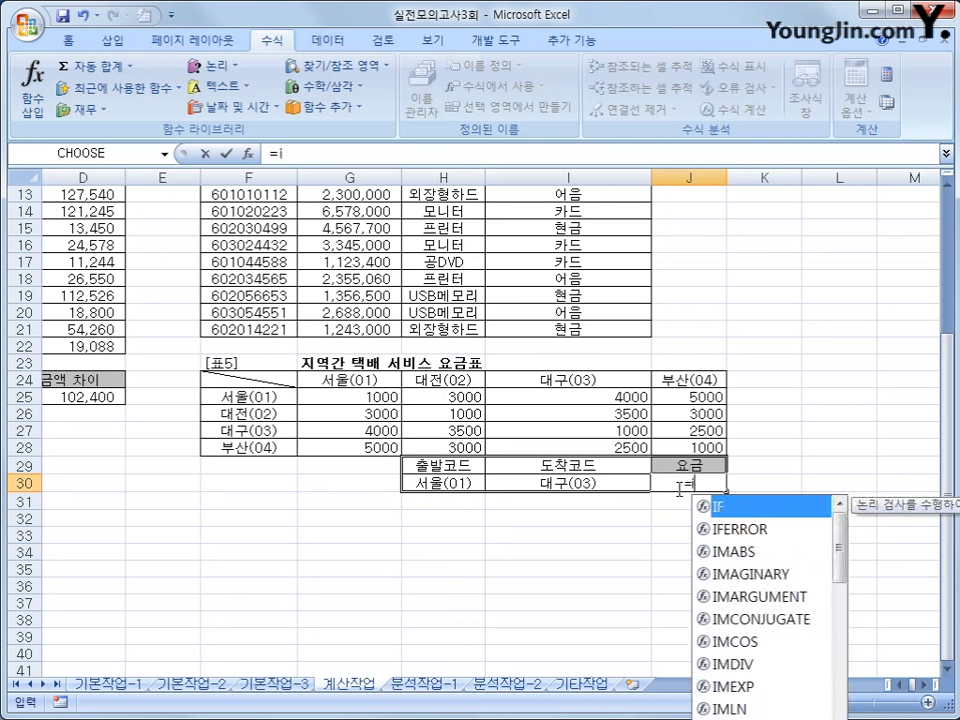
{"action": "type", "text": "ndex("}
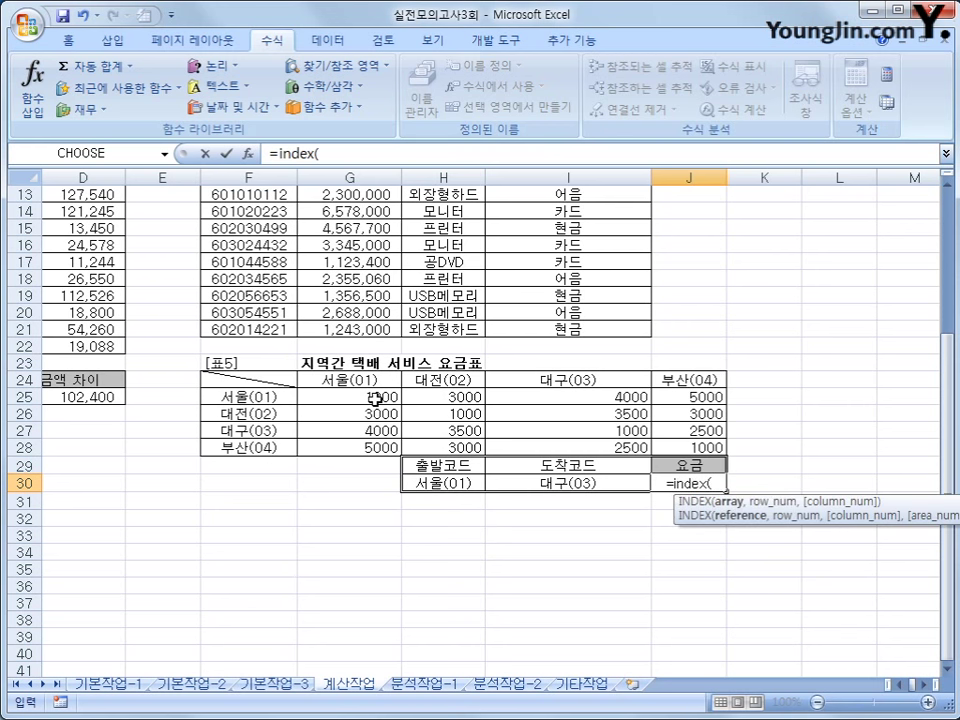
{"action": "left_click_drag", "start_coordinate": [375, 395], "coordinate": [690, 448]}
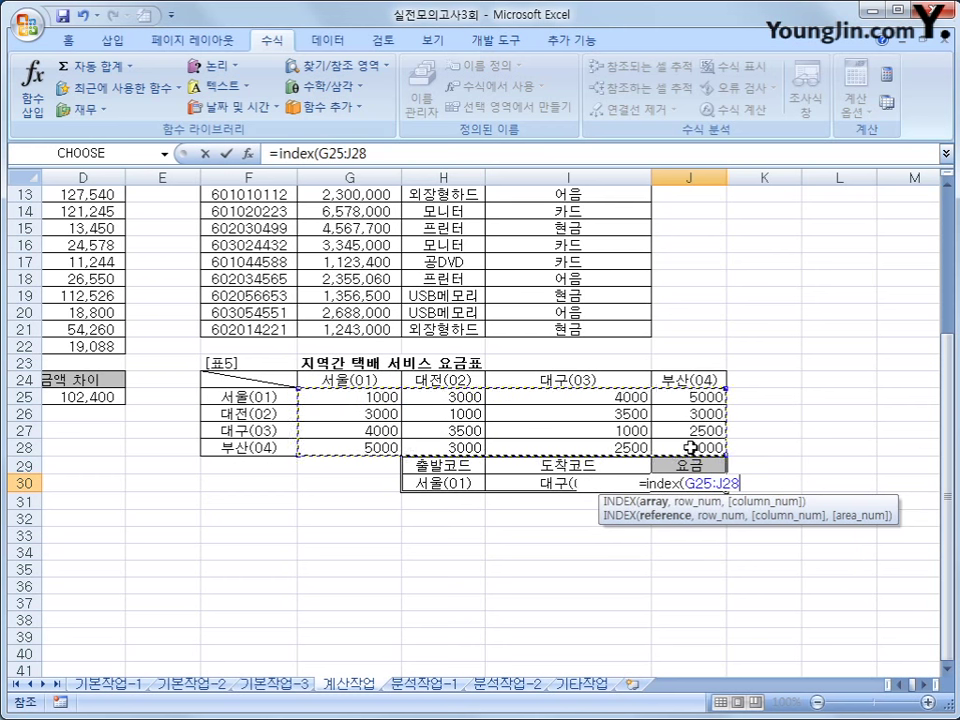
{"action": "type", "text": ","}
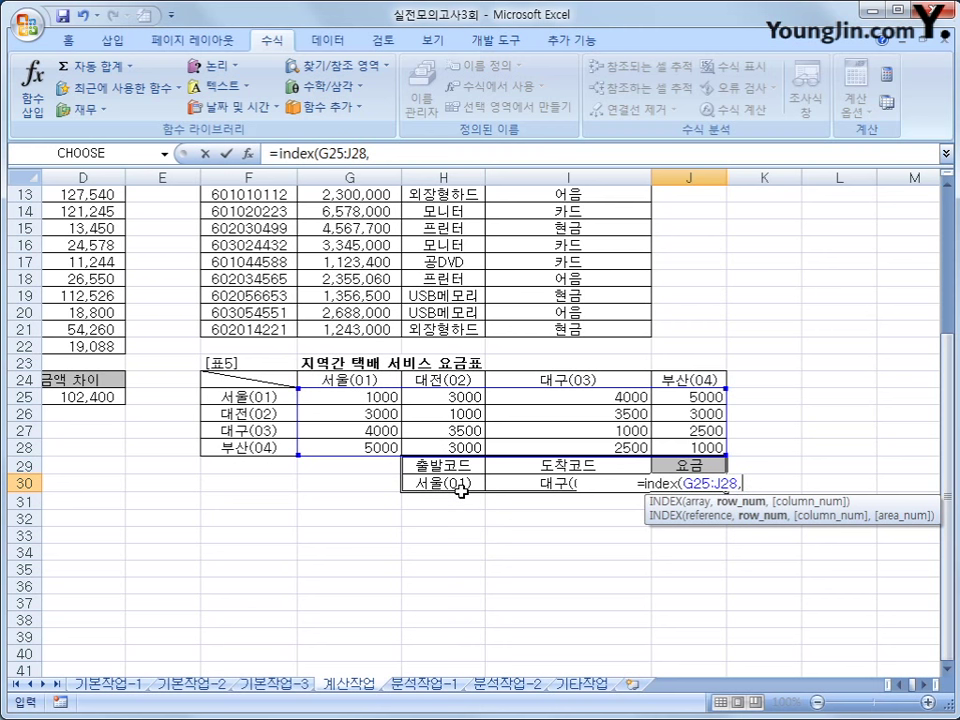
- Add mid(H30,4,2) as the row number of the INDEX formula in J30, taken from the 출발코드
{"action": "type", "text": "mid("}
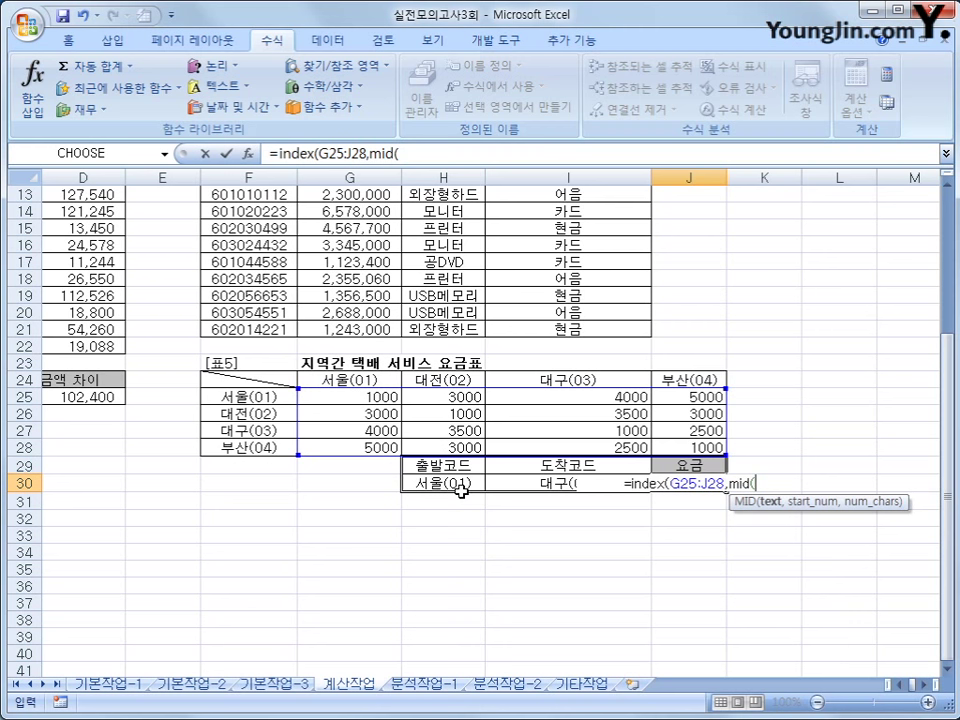
{"action": "left_click", "coordinate": [461, 490]}
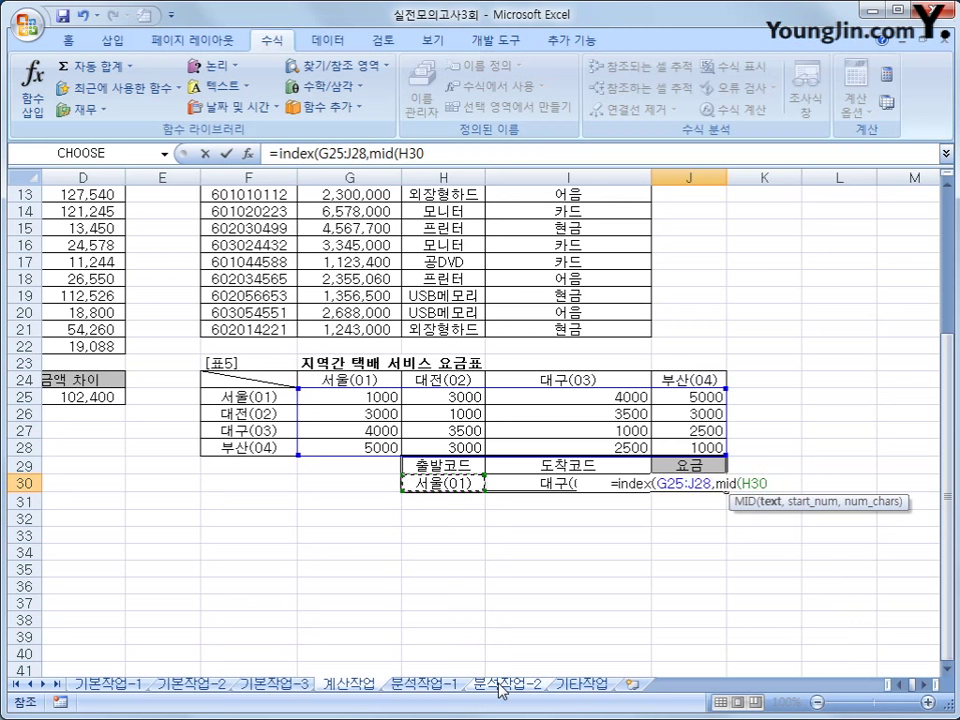
{"action": "type", "text": ","}
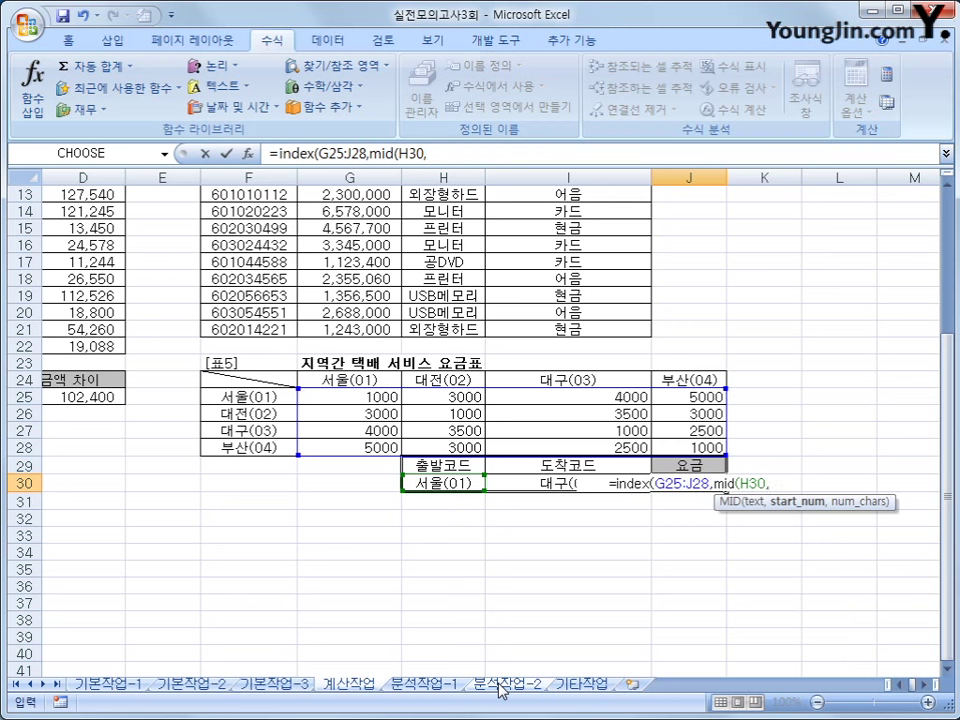
{"action": "type", "text": "4"}
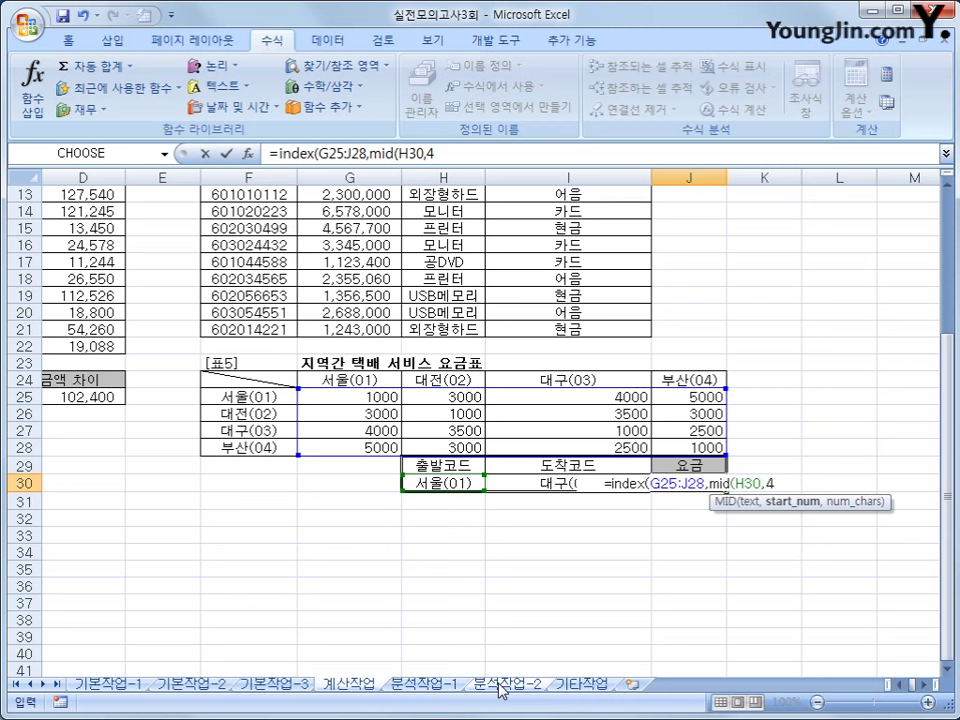
{"action": "type", "text": ",2),"}
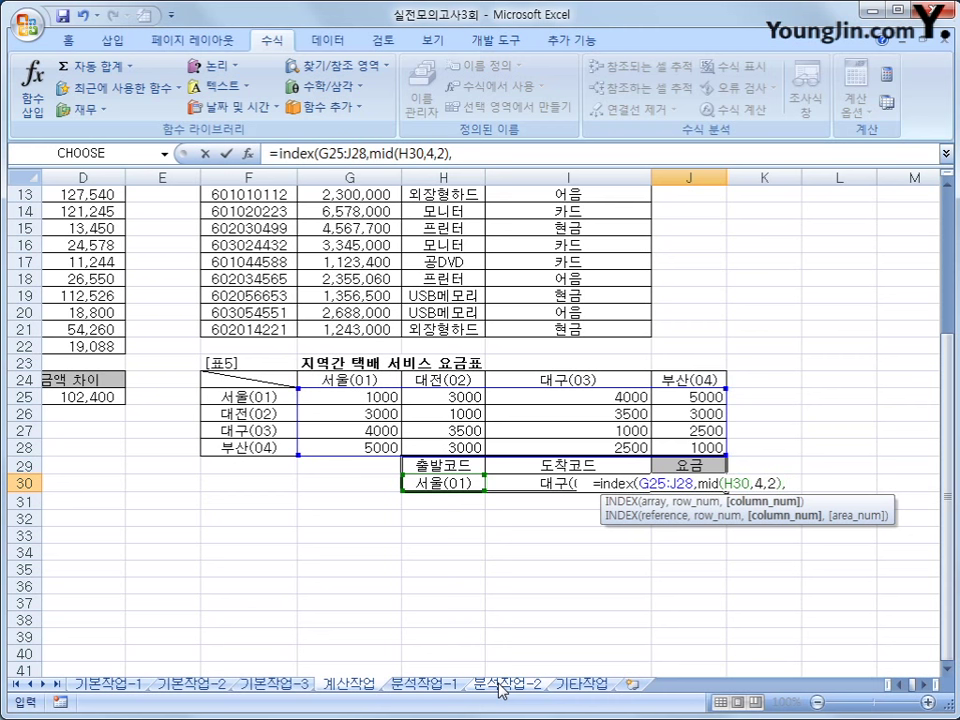
- Add mid(I30,4,2) as the column number, taken from the 도착코드, and complete the INDEX formula in J30
{"action": "type", "text": "mid("}
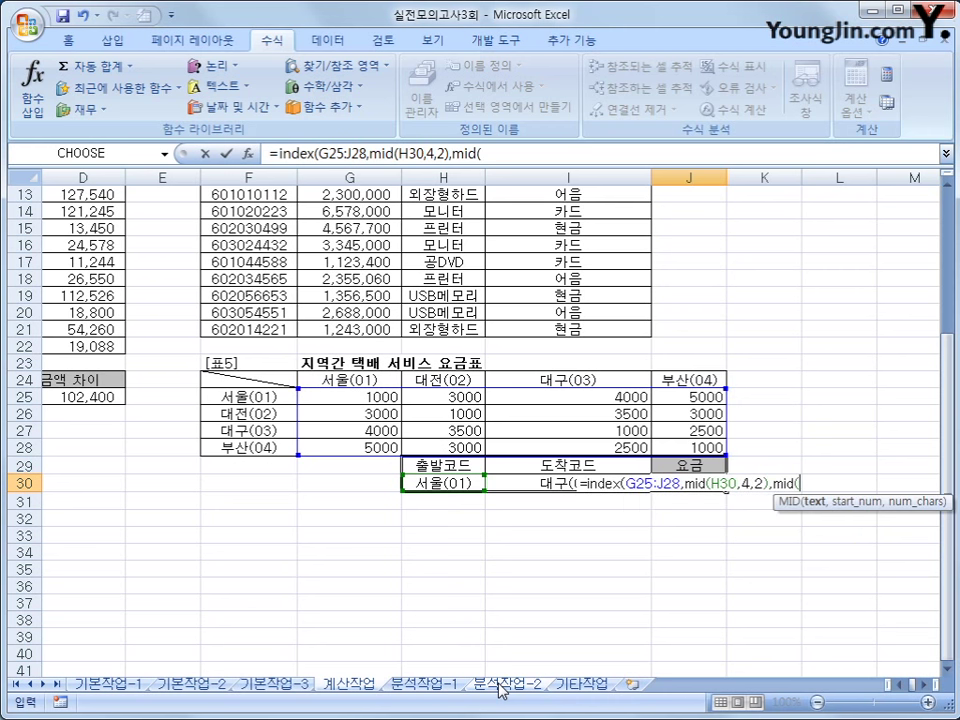
{"action": "key", "text": "Left"}
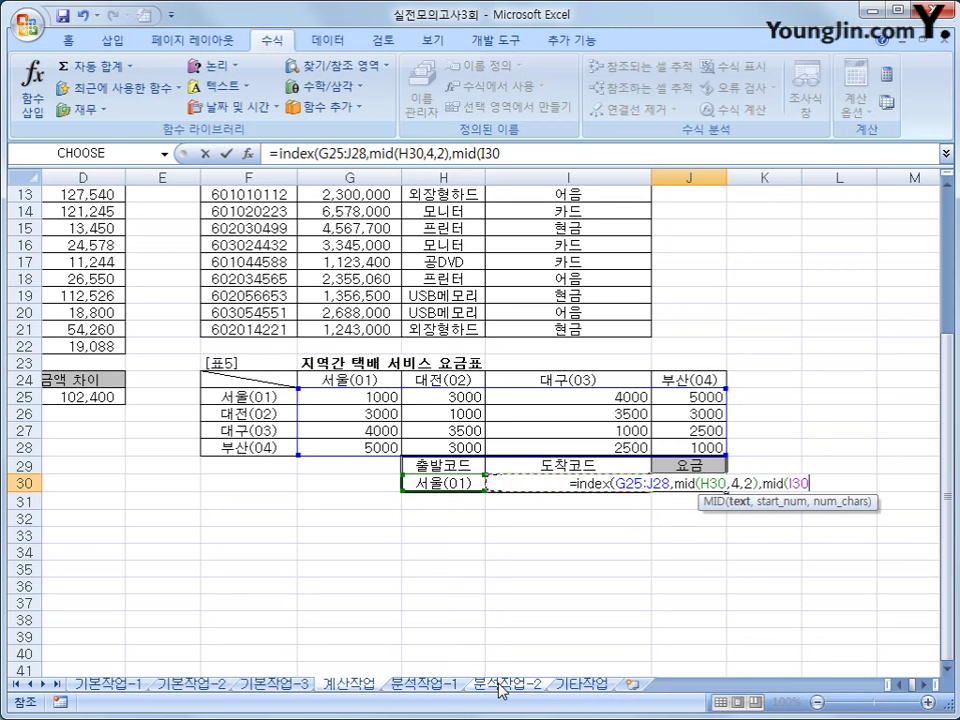
{"action": "type", "text": ",4,"}
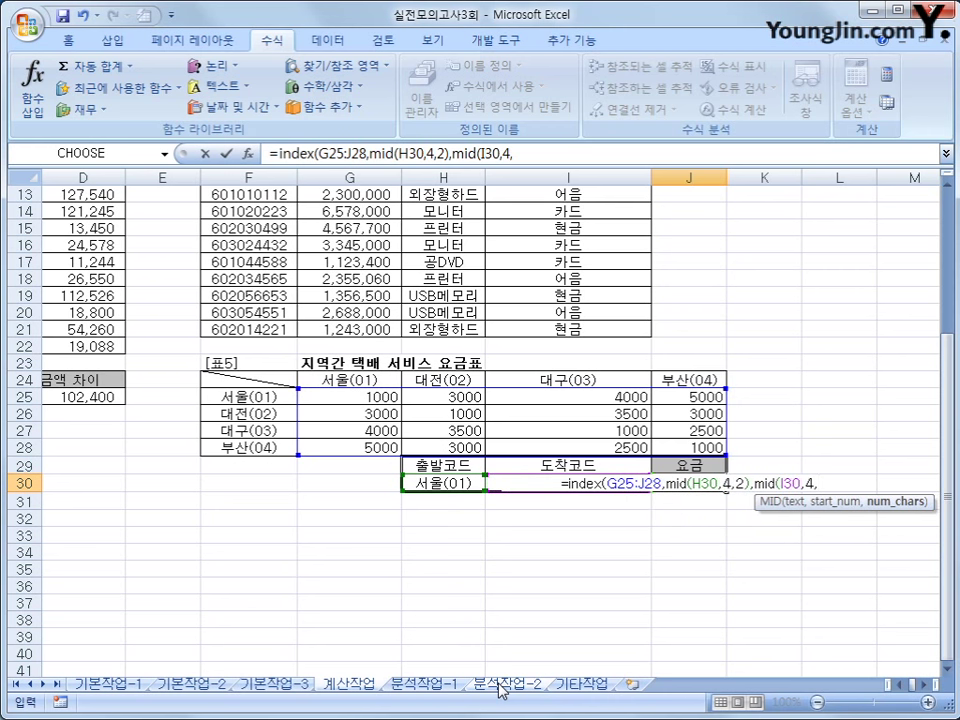
{"action": "type", "text": "2)"}
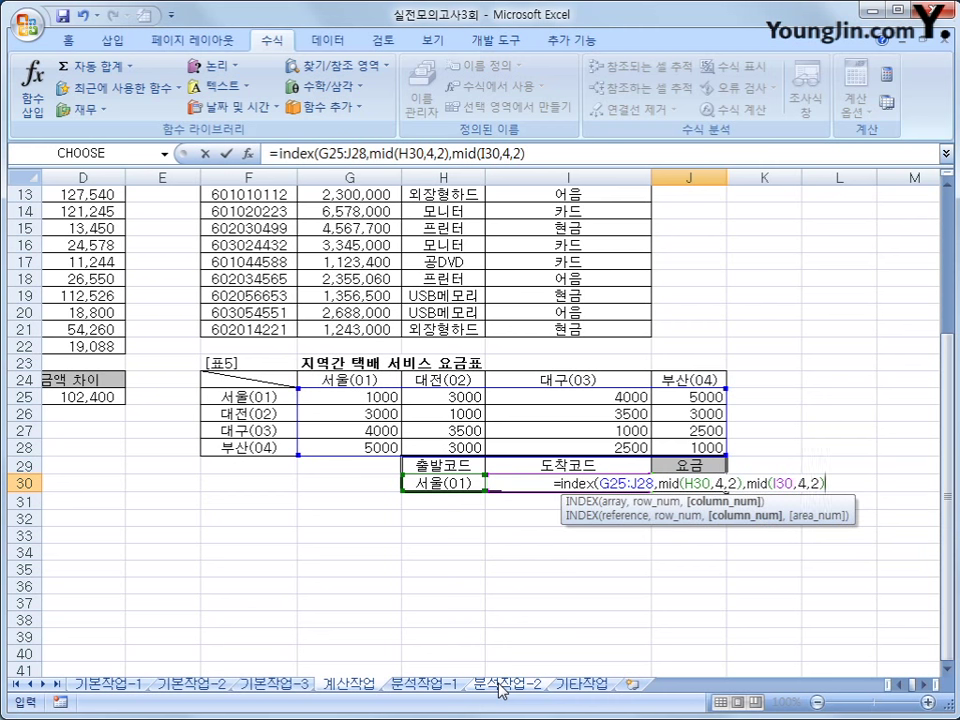
{"action": "type", "text": ")"}
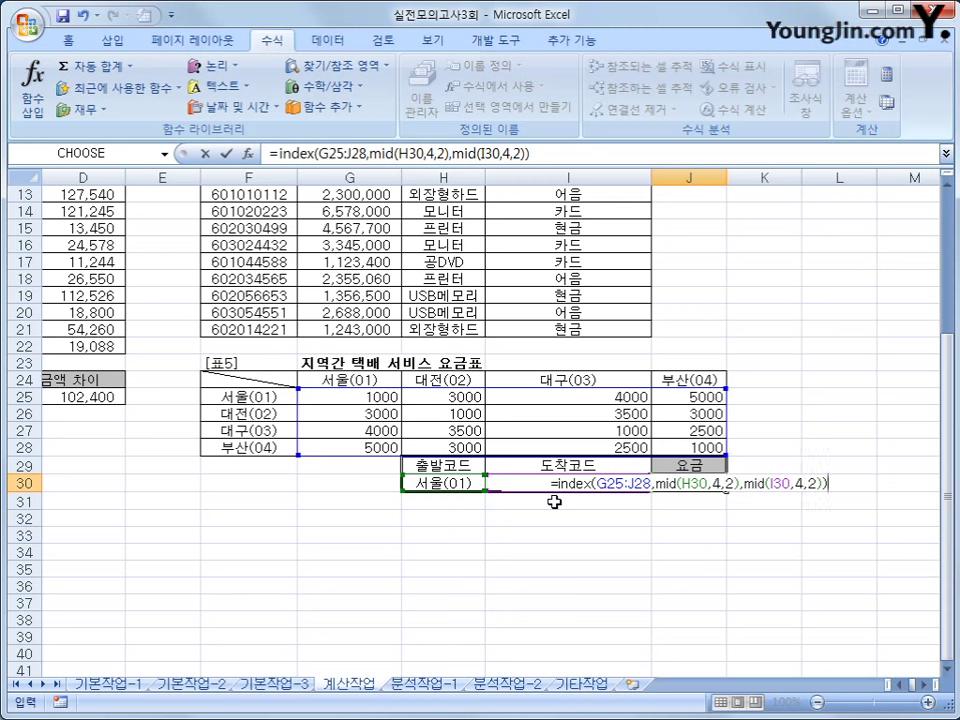
{"action": "key", "text": "Return"}
- Check the 요금 in J30 against the 서울(01) row of the 표5 fee table, going across to the 대구(03) column
{"action": "left_click", "coordinate": [700, 483]}
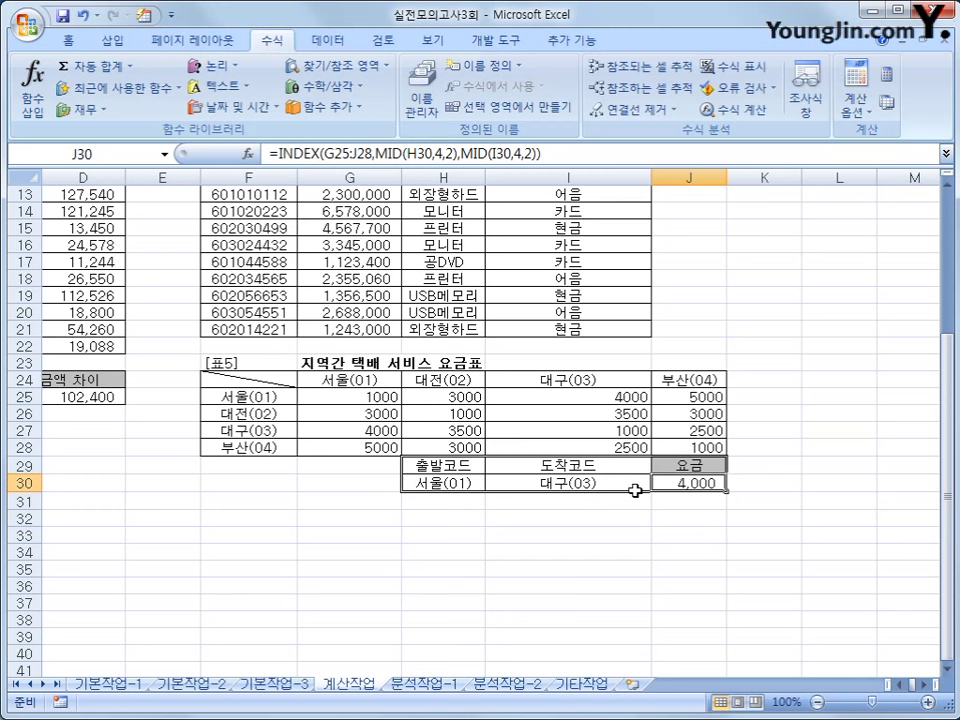
{"action": "left_click", "coordinate": [343, 396]}
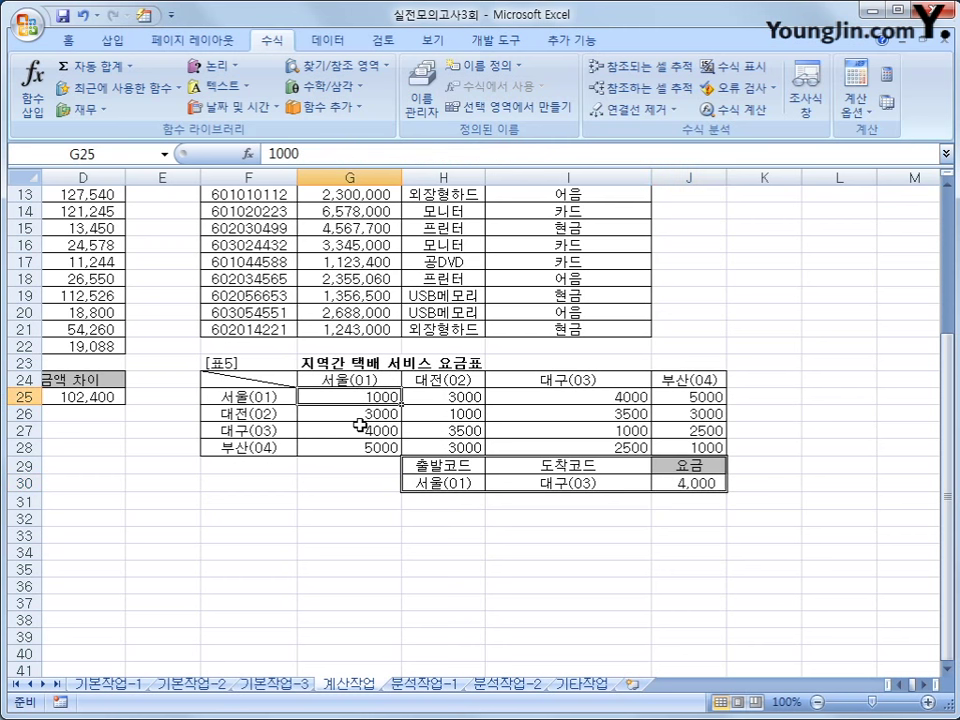
{"action": "left_click_drag", "start_coordinate": [343, 396], "coordinate": [683, 399]}
{"action": "left_click", "coordinate": [377, 397]}
{"action": "left_click", "coordinate": [465, 398]}
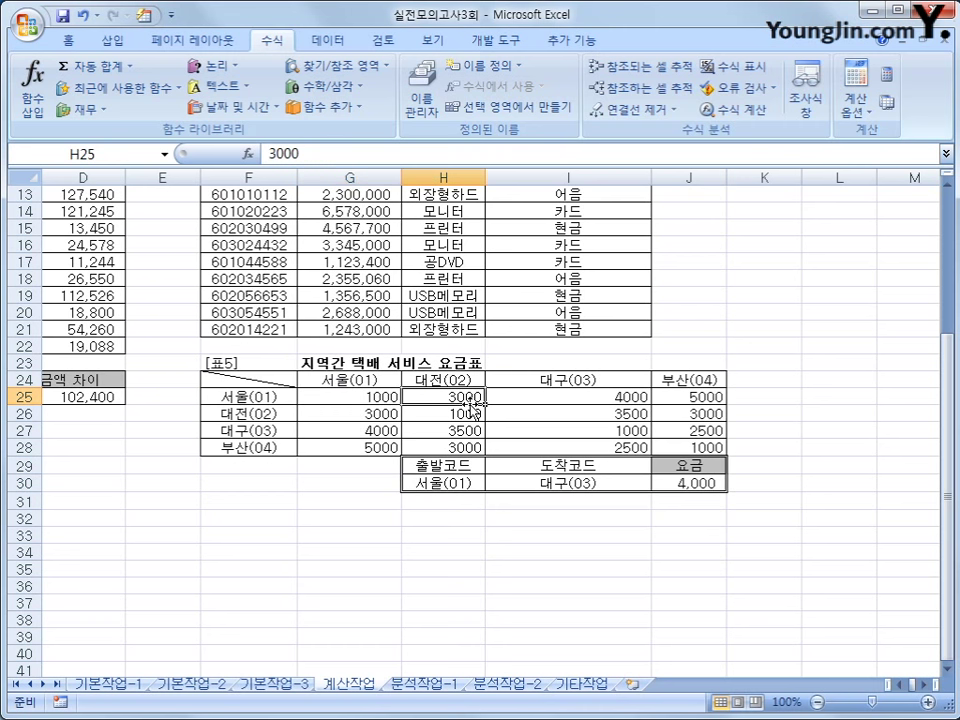
{"action": "left_click", "coordinate": [505, 398]}
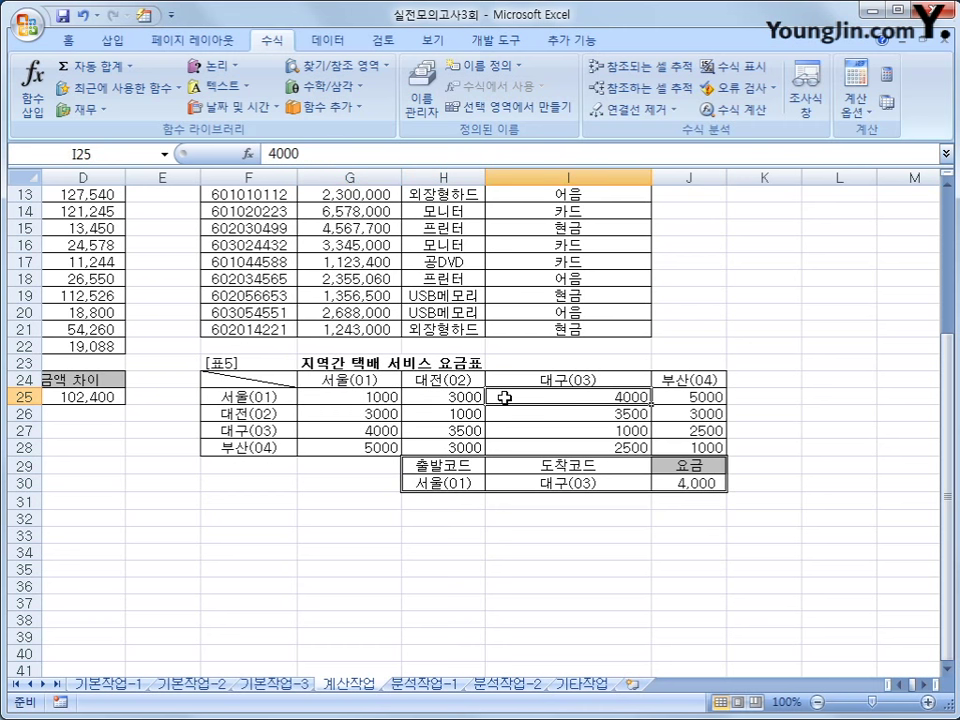
{"action": "left_click", "coordinate": [690, 484]}
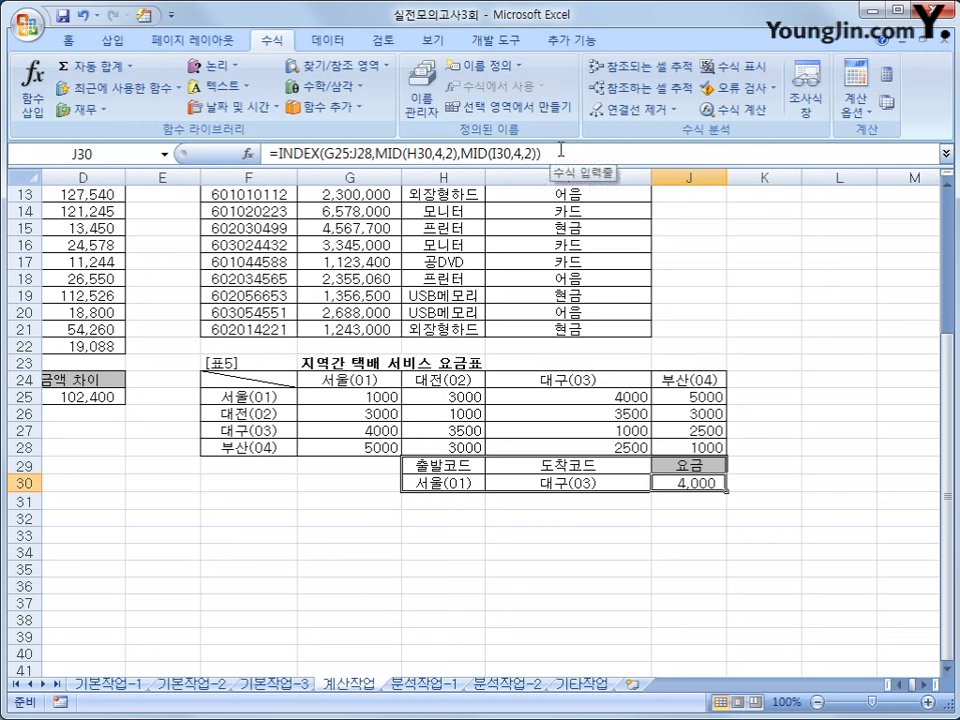
- Go back to the start of the 계산작업 sheet to review all five tables and select cell A1
{"action": "scroll", "coordinate": [707, 643], "scroll_direction": "up", "scroll_amount": 4}
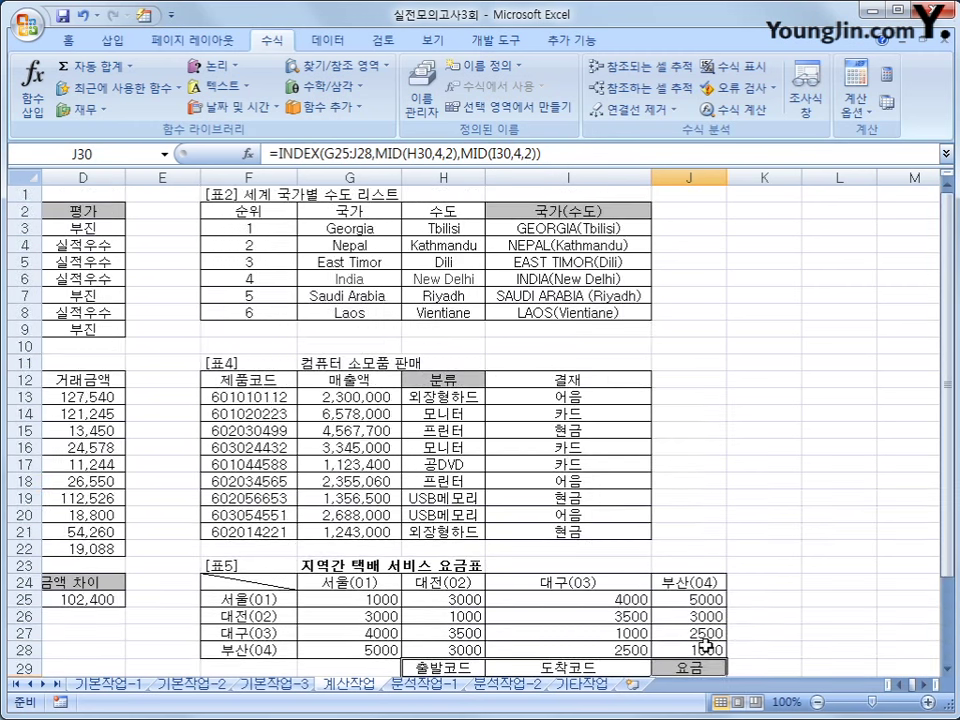
{"action": "left_click", "coordinate": [903, 686]}
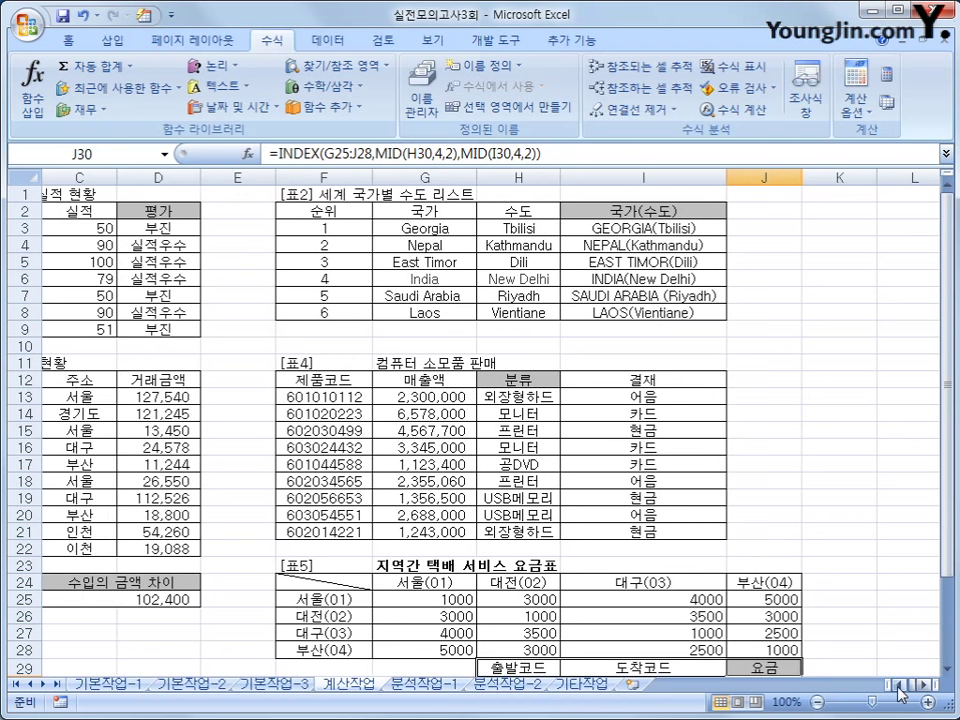
{"action": "left_click", "coordinate": [903, 686]}
{"action": "left_click", "coordinate": [903, 686]}
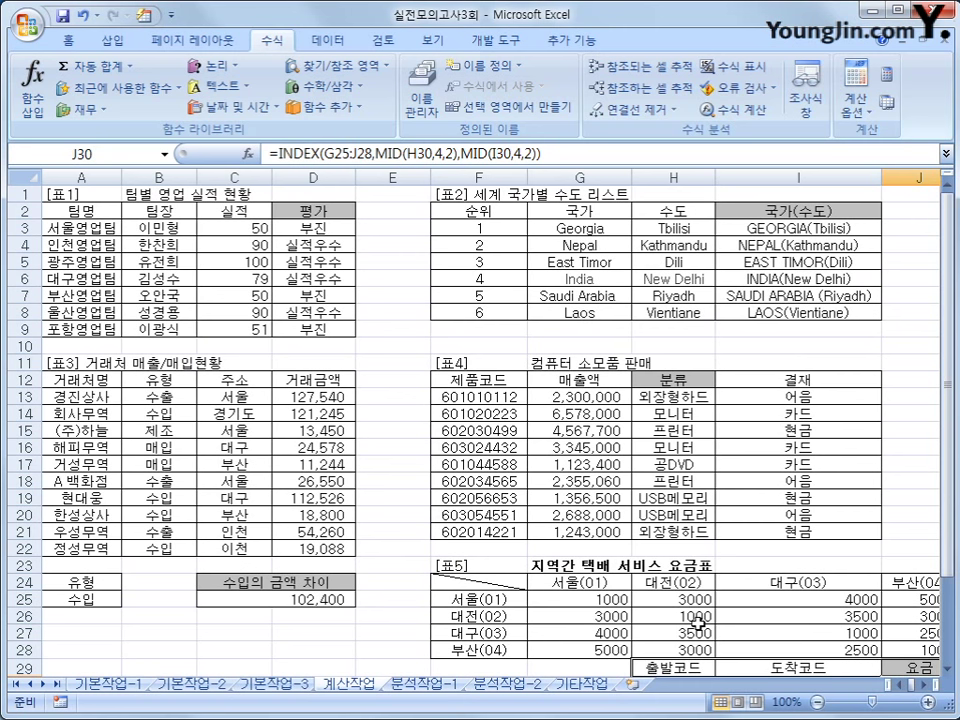
{"action": "left_click", "coordinate": [101, 195]}
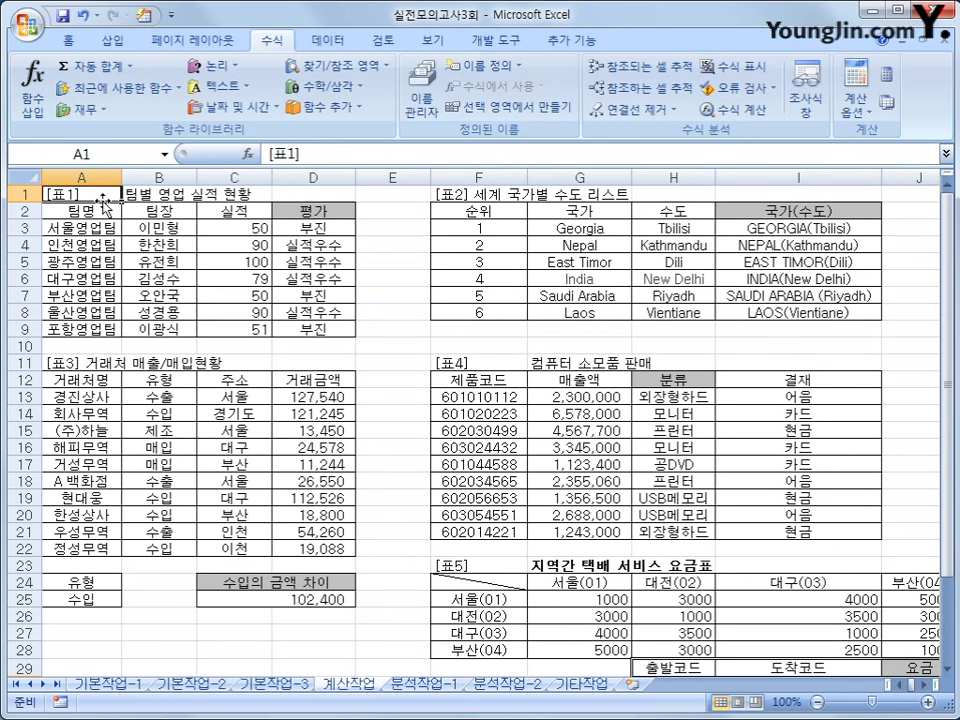